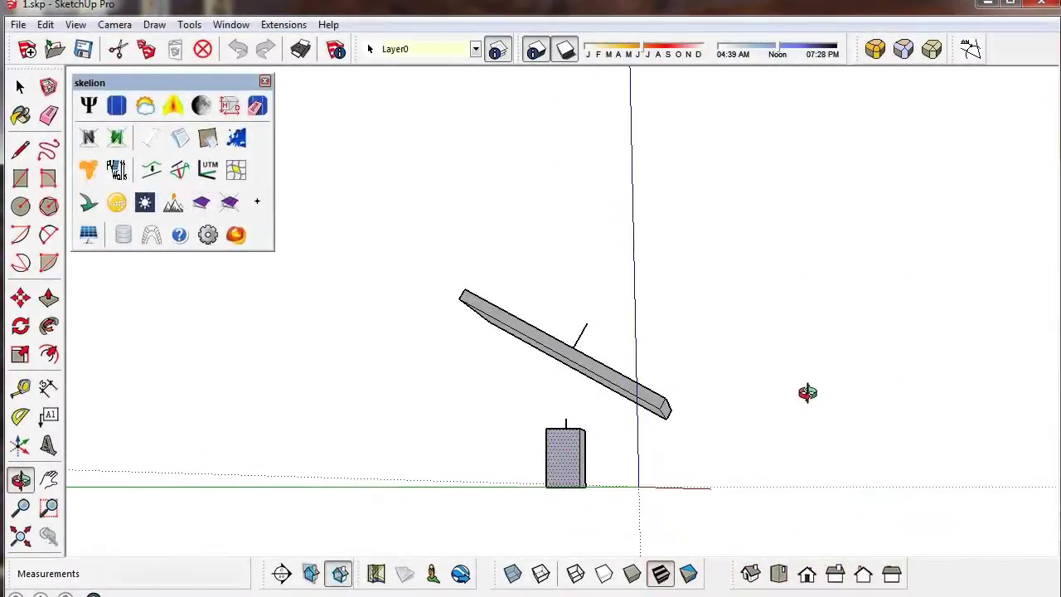
Make the tilted solar panel into a component
{"action": "key", "text": "space"}
{"action": "left_click_drag", "start_coordinate": [369, 260], "coordinate": [741, 421]}
{"action": "right_click", "coordinate": [567, 357]}
{"action": "left_click", "coordinate": [634, 478]}
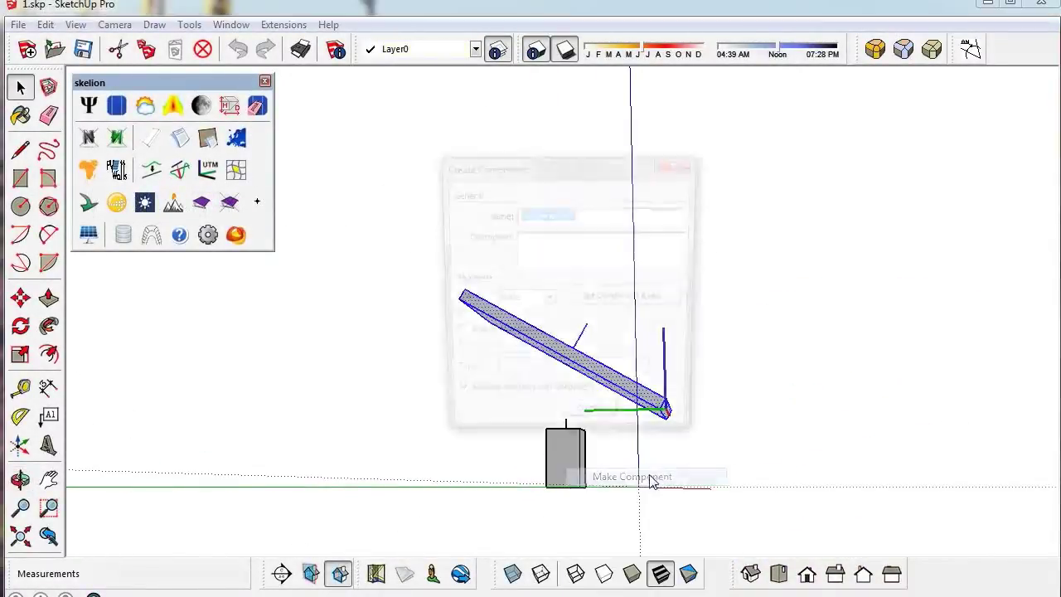
{"action": "left_click", "coordinate": [608, 423]}
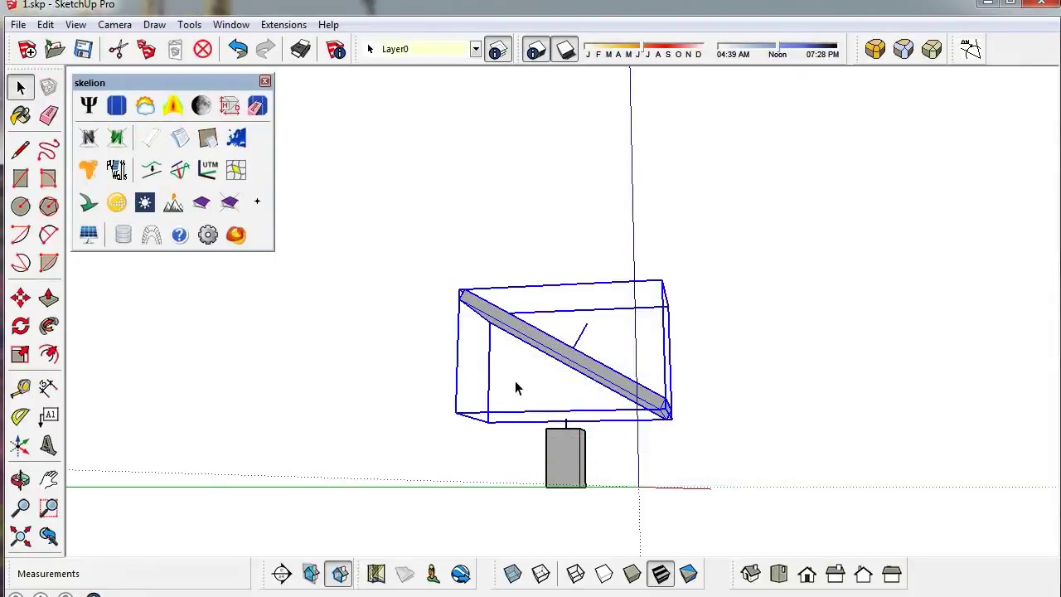
Combine the panel component and its post into a second component
{"action": "left_click_drag", "start_coordinate": [391, 234], "coordinate": [766, 547]}
{"action": "right_click", "coordinate": [571, 456]}
{"action": "left_click", "coordinate": [628, 249]}
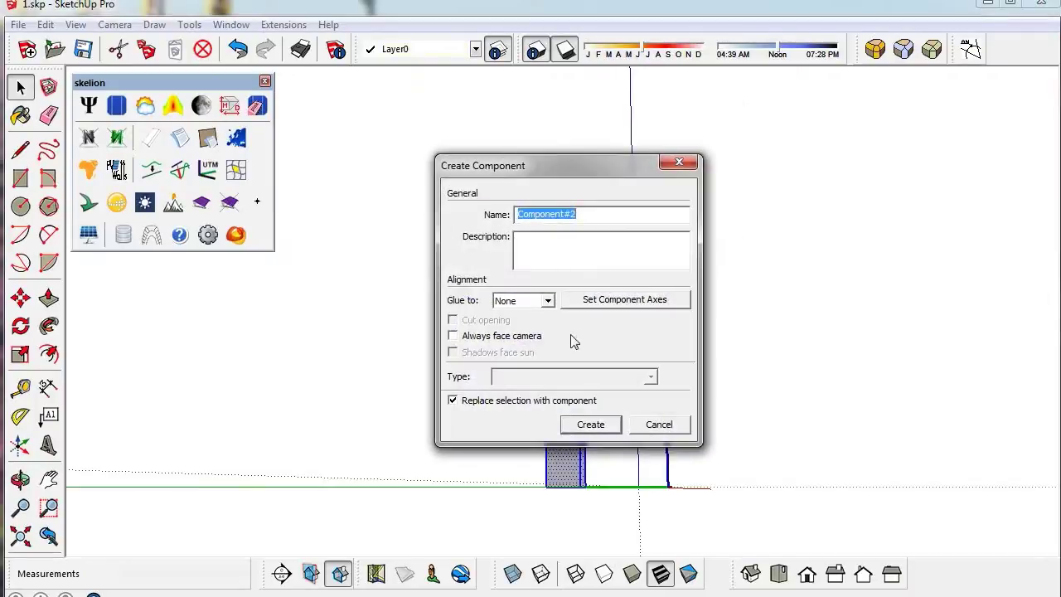
{"action": "left_click", "coordinate": [590, 424]}
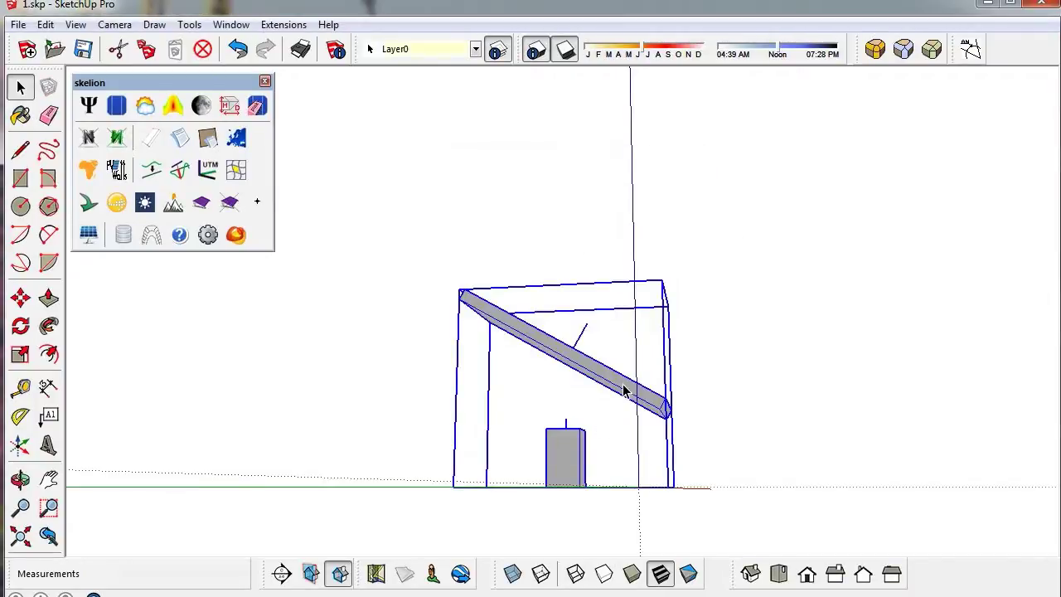
Inside the assembly, mark the panel as a Skelion panel with a Y tracking axis
{"action": "double_click", "coordinate": [625, 391]}
{"action": "left_click", "coordinate": [590, 379]}
{"action": "right_click", "coordinate": [652, 421]}
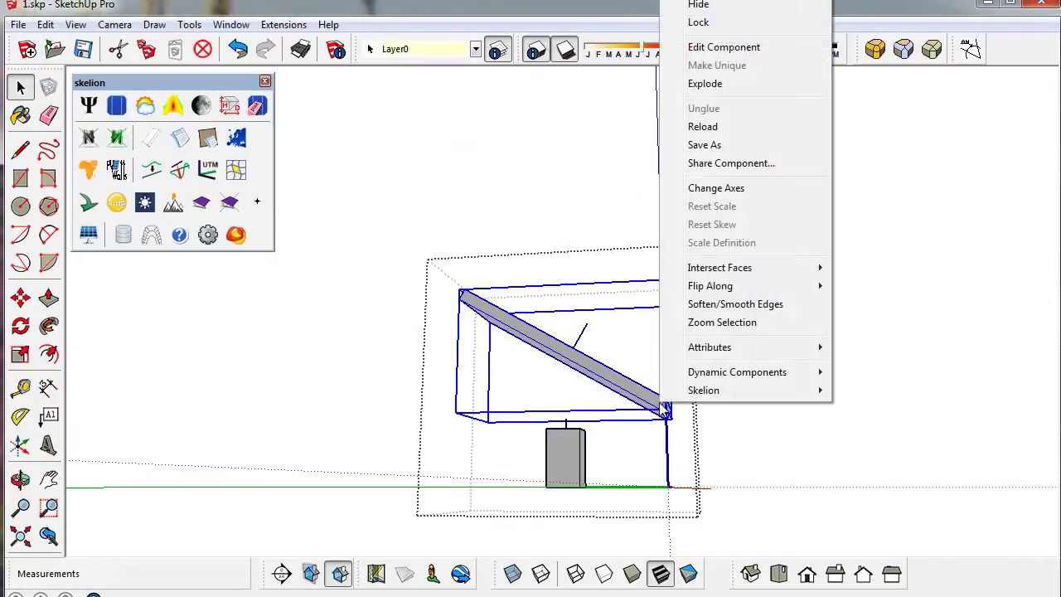
{"action": "mouse_move", "coordinate": [703, 392]}
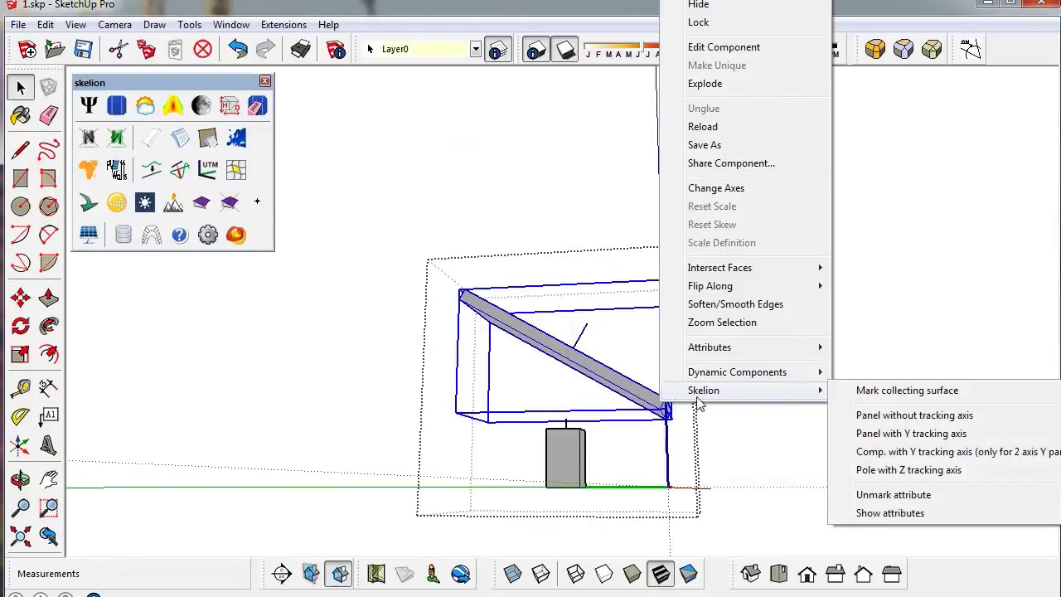
{"action": "left_click", "coordinate": [900, 433]}
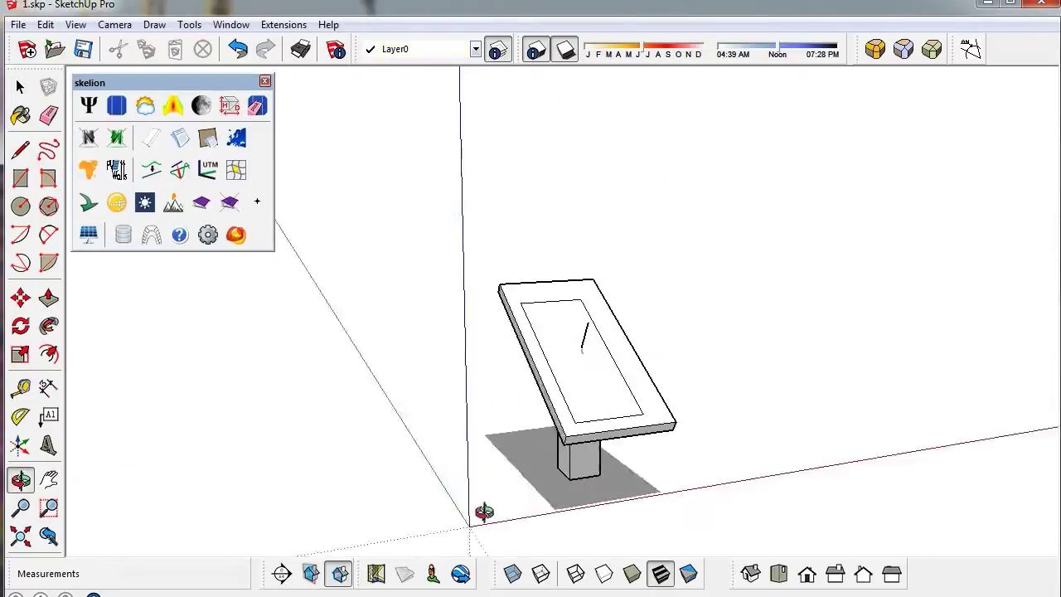
Apply Skelion tracking to the panel assembly and sweep the sun time to watch it follow
{"action": "left_click", "coordinate": [599, 398]}
{"action": "left_click", "coordinate": [91, 238]}
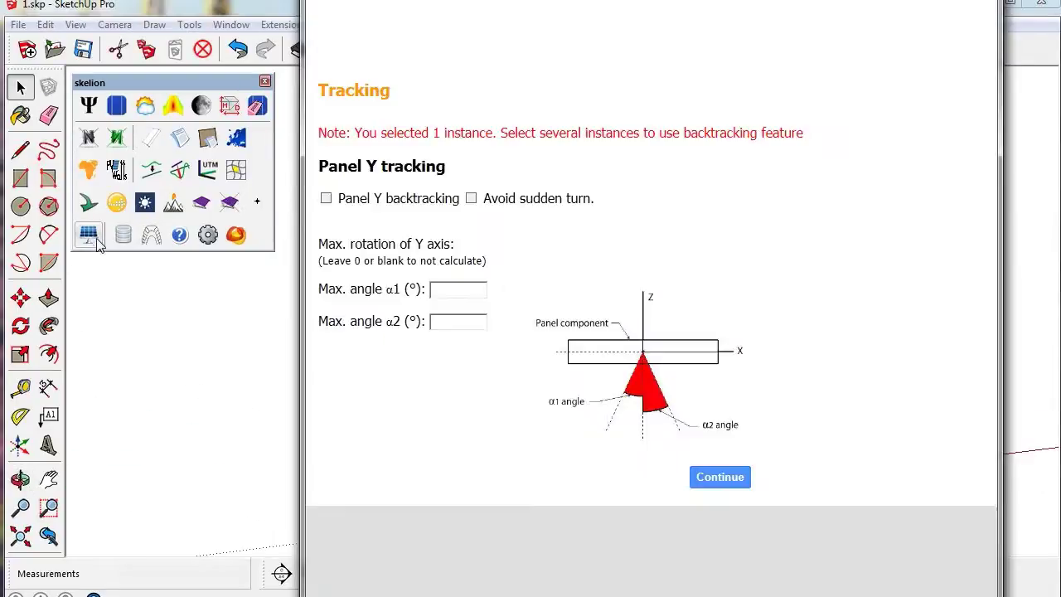
{"action": "left_click", "coordinate": [738, 479]}
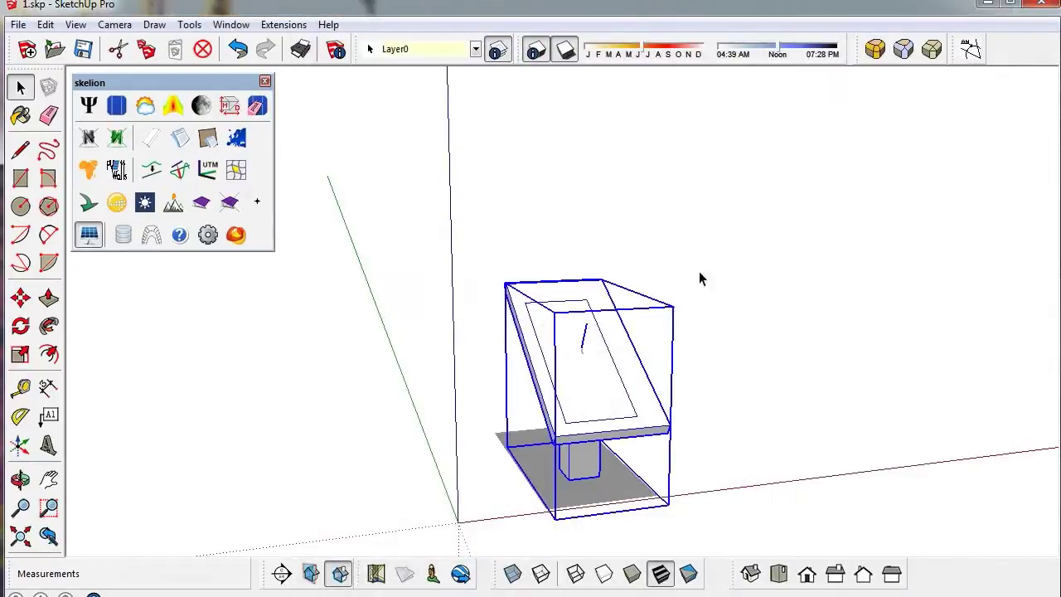
{"action": "left_click_drag", "start_coordinate": [776, 64], "coordinate": [808, 81]}
{"action": "left_click", "coordinate": [89, 204]}
Realign the panel component's axes to its tilted bottom edge, updating the component axes
{"action": "double_click", "coordinate": [561, 403]}
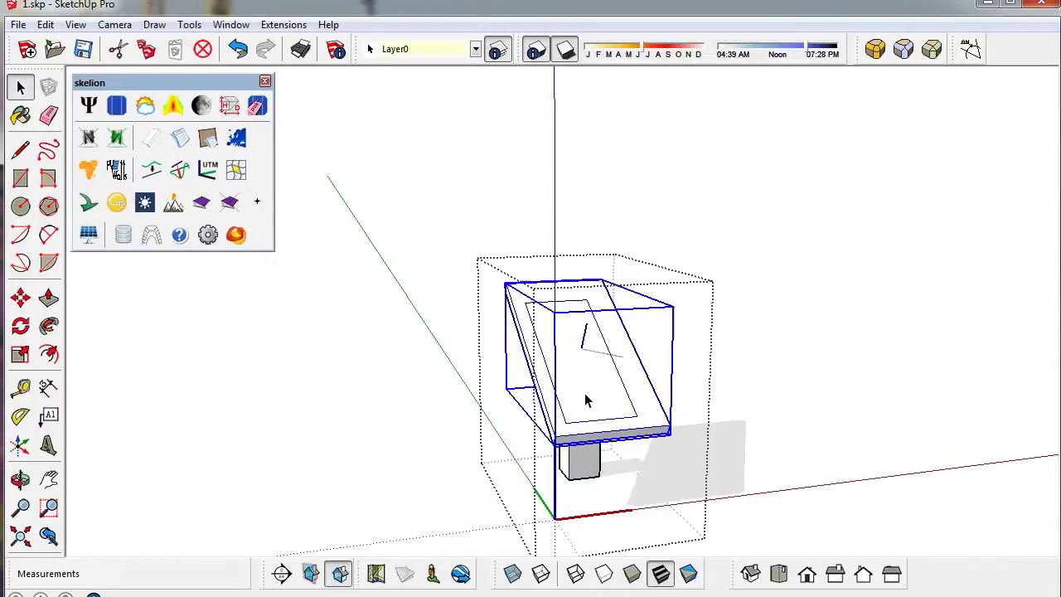
{"action": "double_click", "coordinate": [585, 401]}
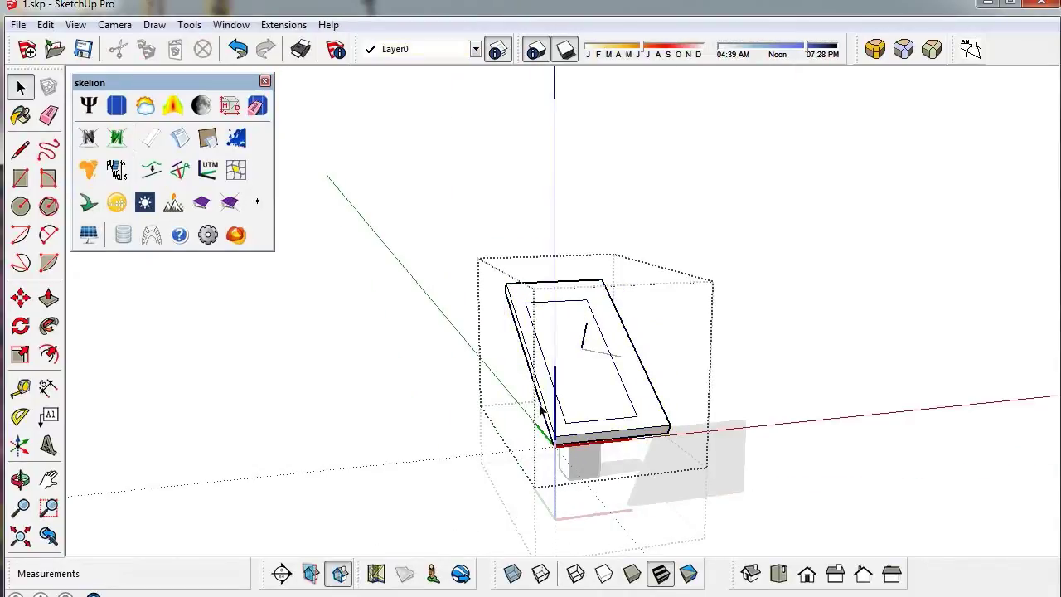
{"action": "scroll", "coordinate": [540, 408], "scroll_direction": "up", "scroll_amount": 3}
{"action": "middle_click_drag", "start_coordinate": [540, 408], "coordinate": [536, 381]}
{"action": "key", "text": "a"}
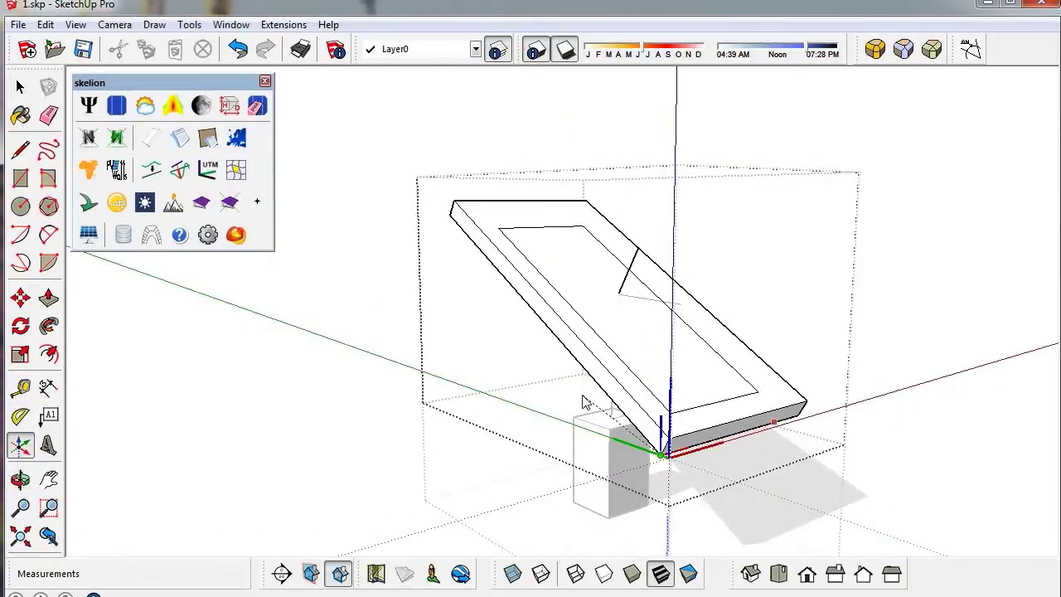
{"action": "left_click", "coordinate": [663, 455]}
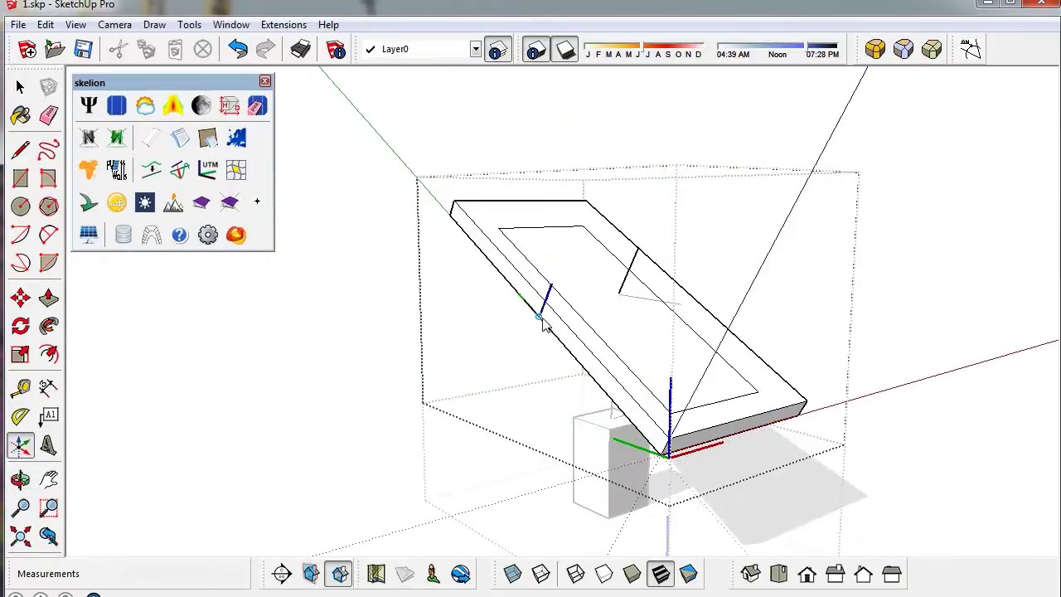
{"action": "left_click", "coordinate": [571, 356]}
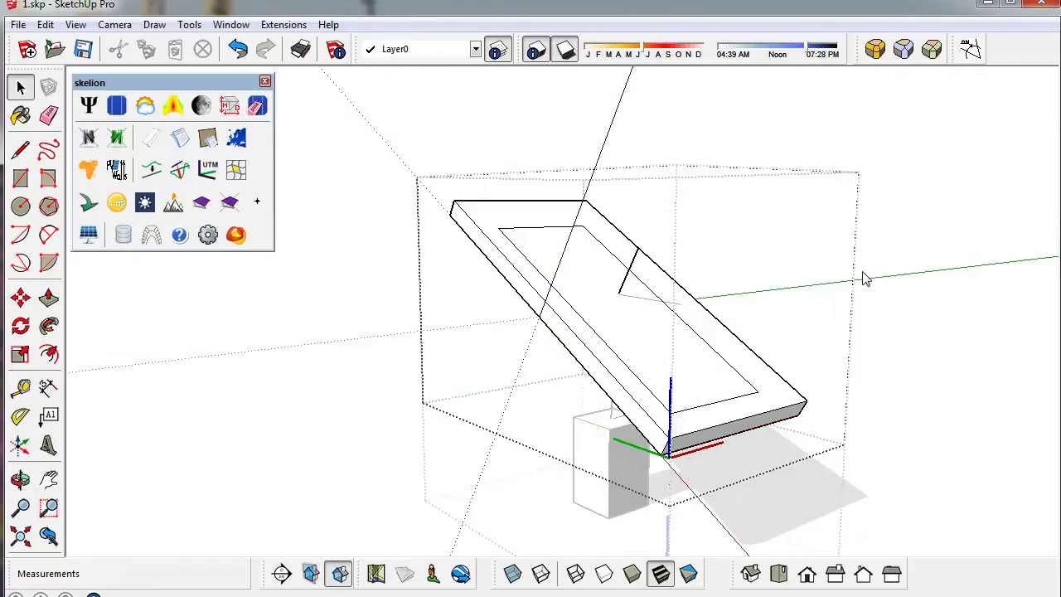
{"action": "left_click", "coordinate": [272, 311]}
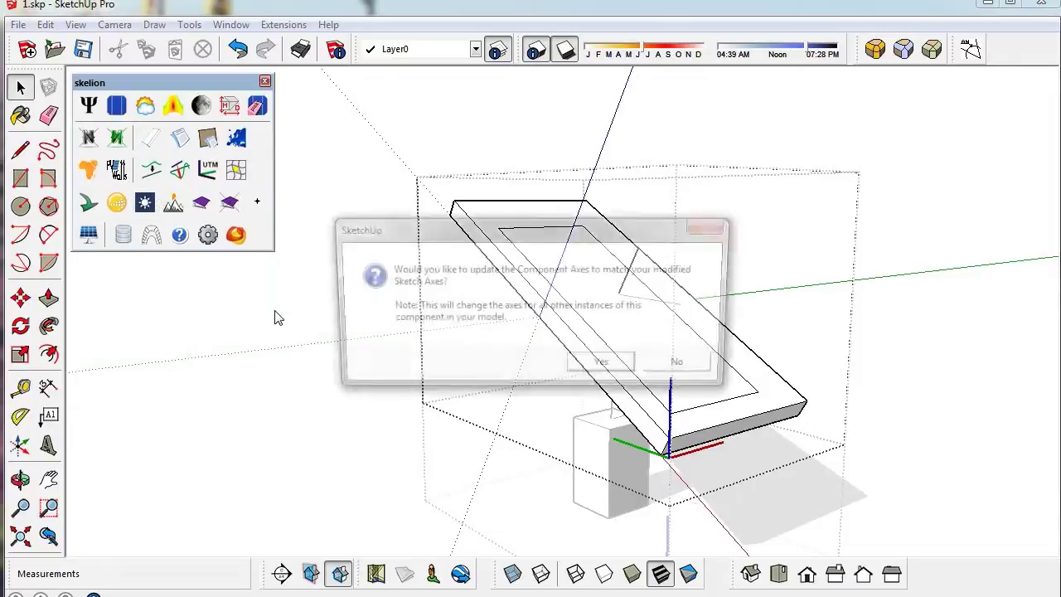
{"action": "left_click", "coordinate": [596, 366]}
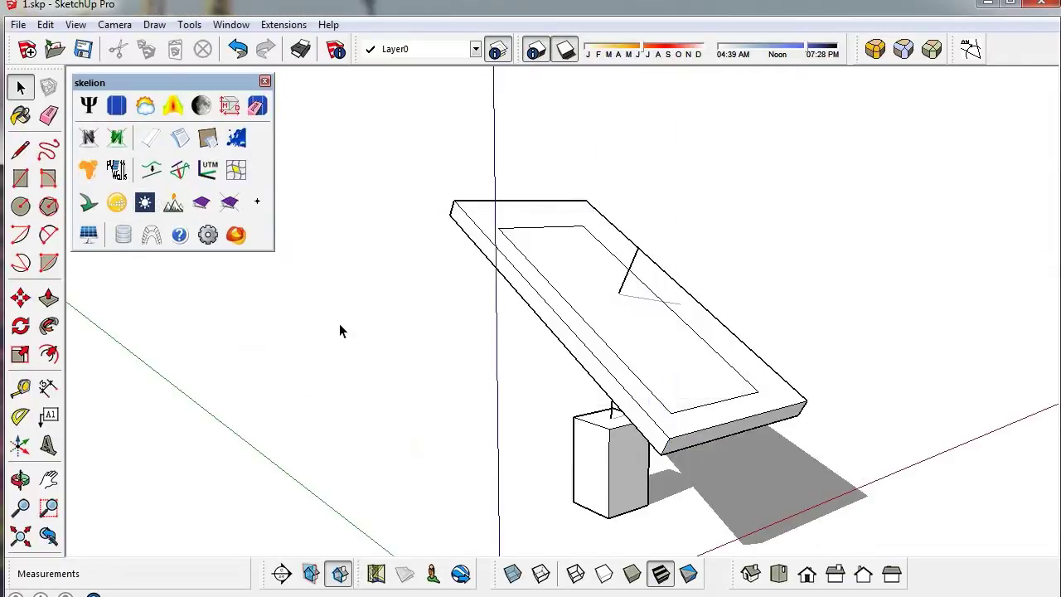
Rerun Skelion Y tracking on the component and sweep the sun time to see it re-tilt
{"action": "scroll", "coordinate": [348, 323], "scroll_direction": "down", "scroll_amount": 4}
{"action": "key", "text": "Escape"}
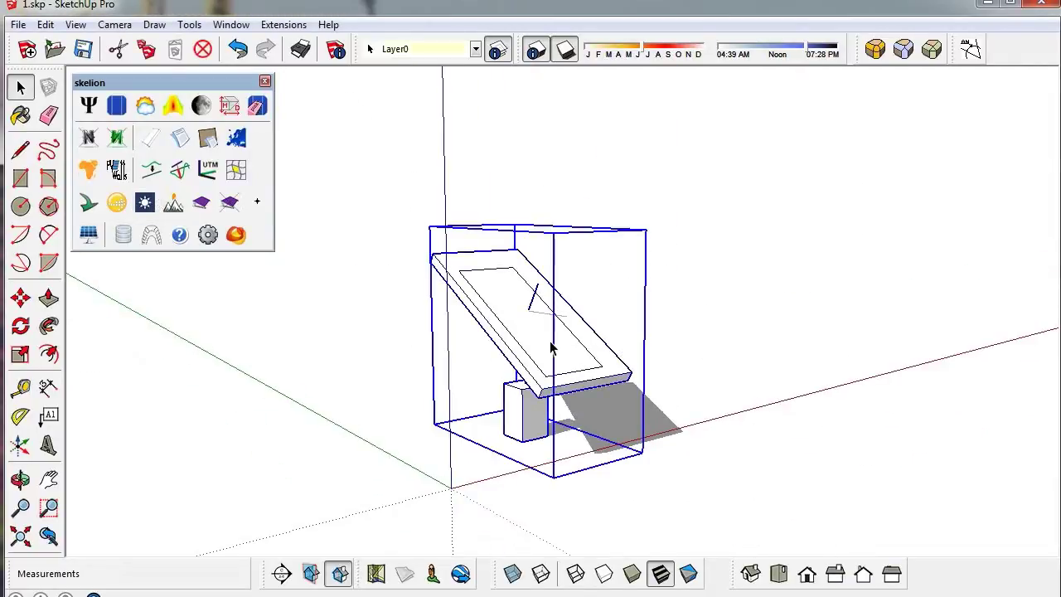
{"action": "left_click", "coordinate": [88, 235]}
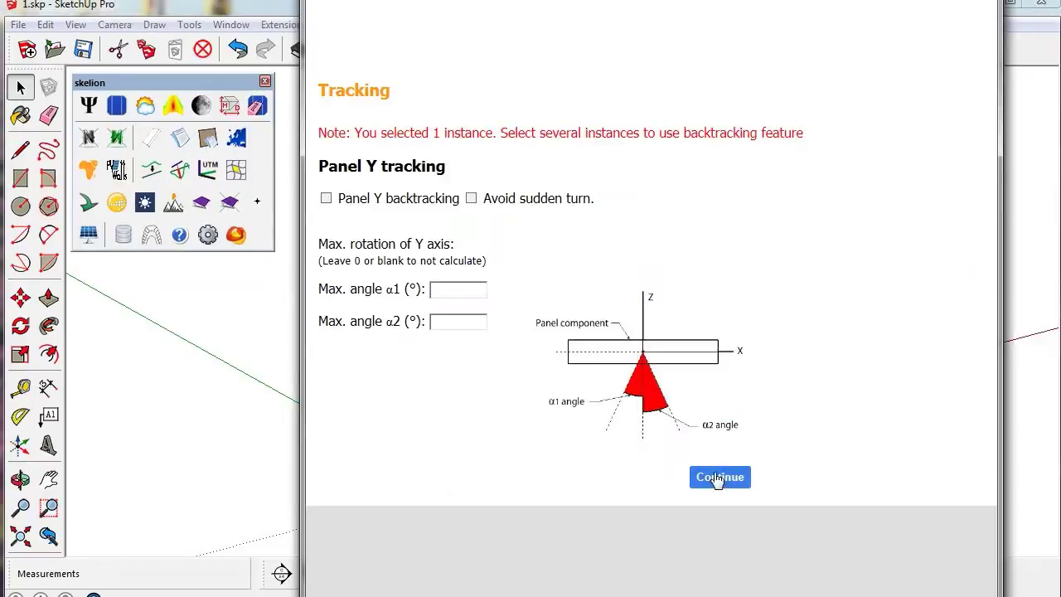
{"action": "left_click", "coordinate": [718, 477]}
{"action": "left_click_drag", "start_coordinate": [805, 47], "coordinate": [758, 54]}
Move the panel's axes origin to the front-edge midpoint, with the red axis along the edge
{"action": "left_click", "coordinate": [89, 237]}
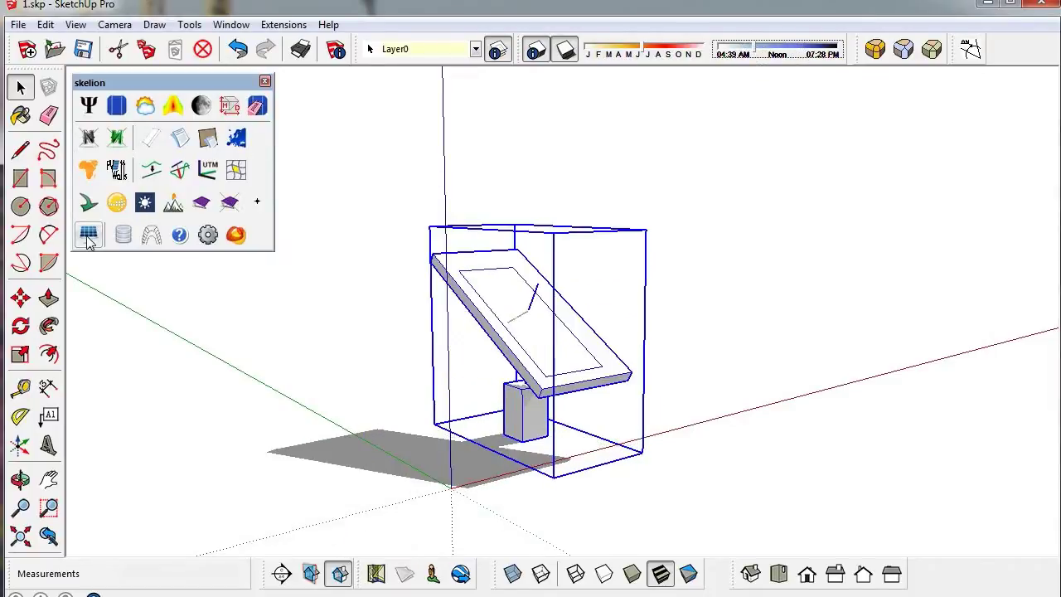
{"action": "double_click", "coordinate": [532, 318]}
{"action": "left_click", "coordinate": [532, 318]}
{"action": "double_click", "coordinate": [548, 337]}
{"action": "key", "text": "m"}
{"action": "left_click", "coordinate": [586, 389]}
{"action": "left_click", "coordinate": [627, 384]}
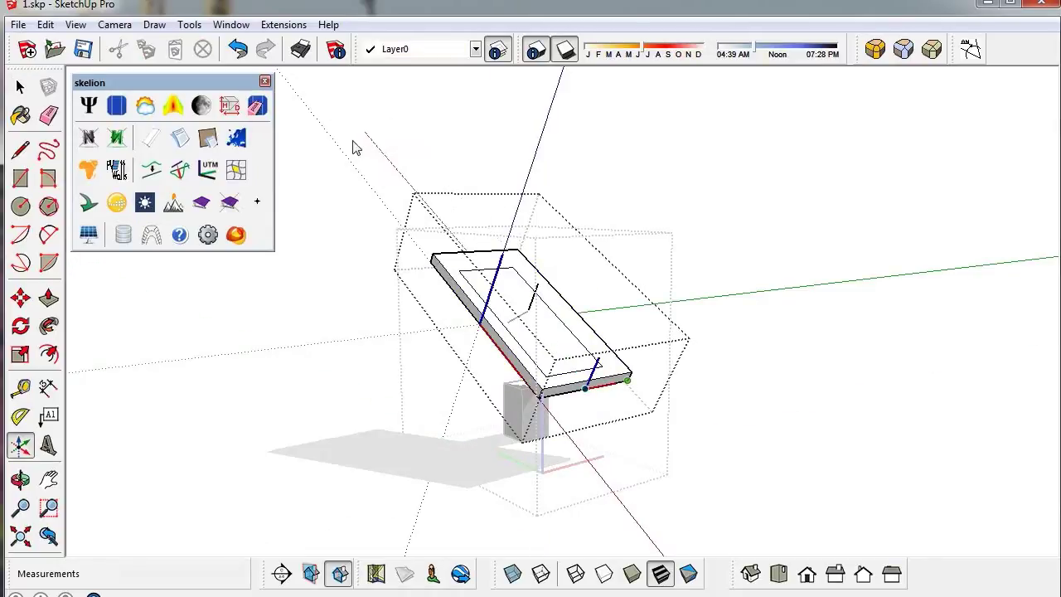
{"action": "left_click", "coordinate": [405, 134]}
{"action": "left_click", "coordinate": [439, 131]}
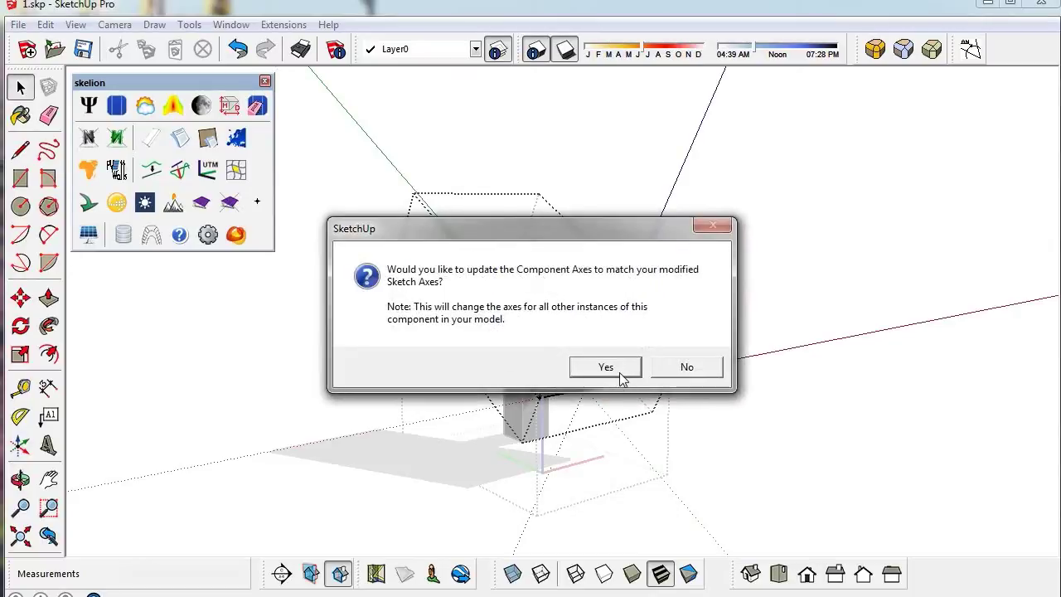
{"action": "left_click", "coordinate": [606, 367]}
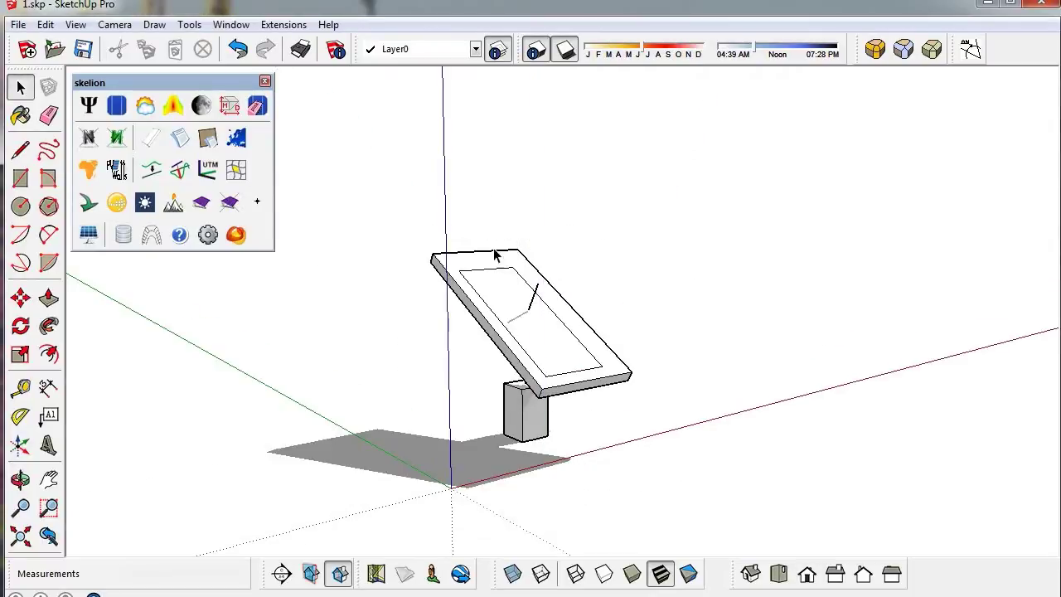
Reapply Skelion Y tracking to the panel assembly
{"action": "left_click", "coordinate": [510, 288]}
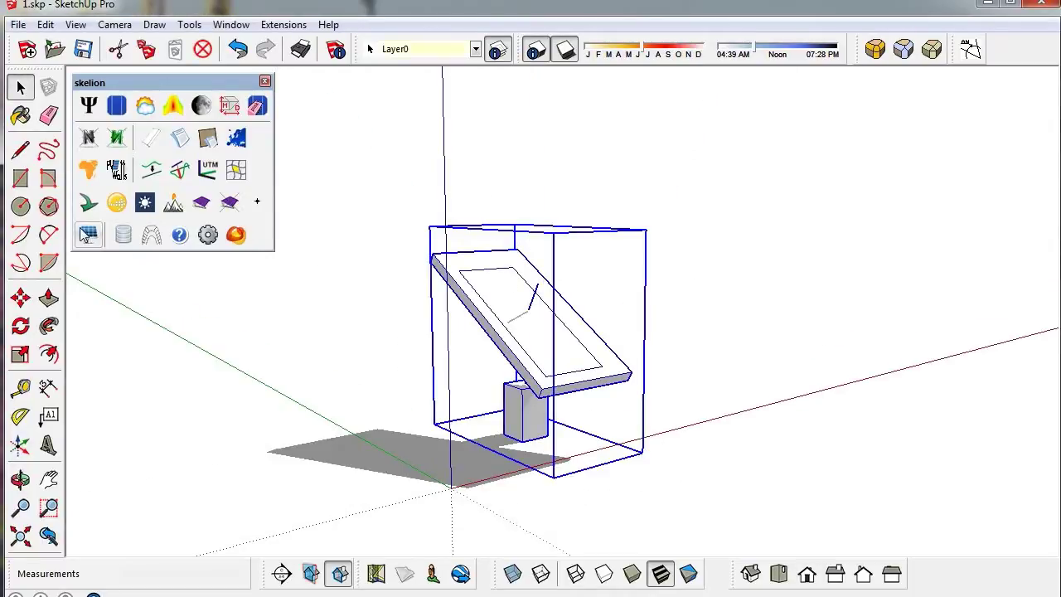
{"action": "left_click", "coordinate": [88, 236]}
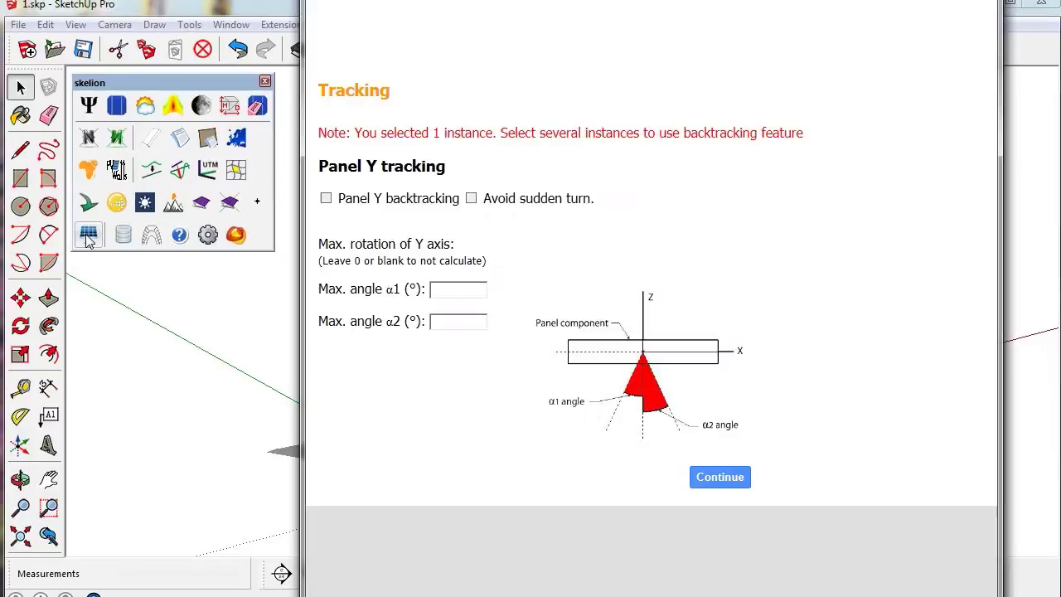
{"action": "left_click", "coordinate": [720, 479]}
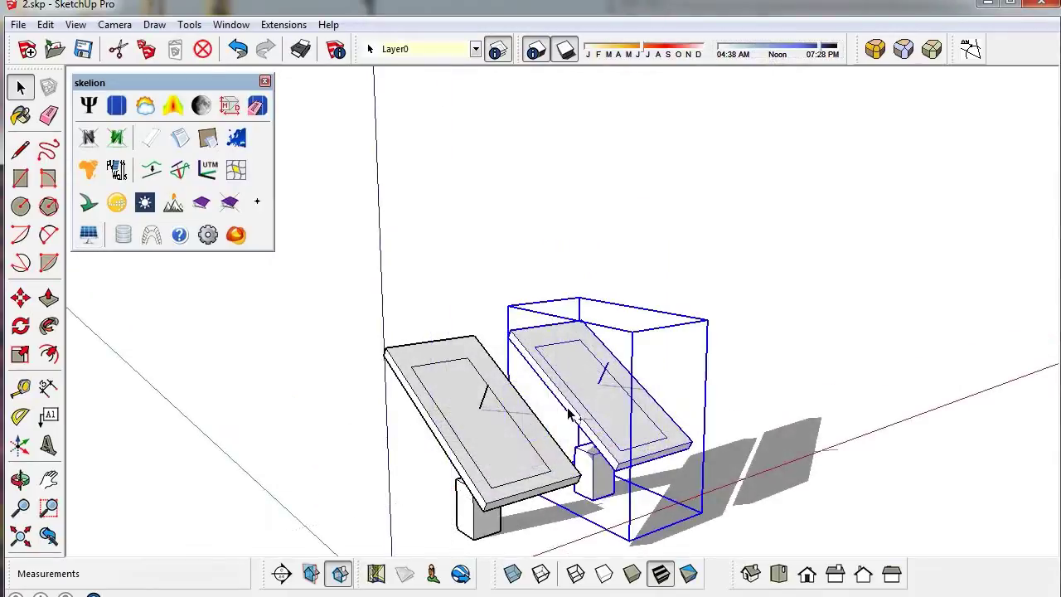
Apply Skelion tracking with Panel Y backtracking to both panels in 2.skp, then move the sun toward evening
{"action": "left_click", "coordinate": [481, 426], "text": "shift"}
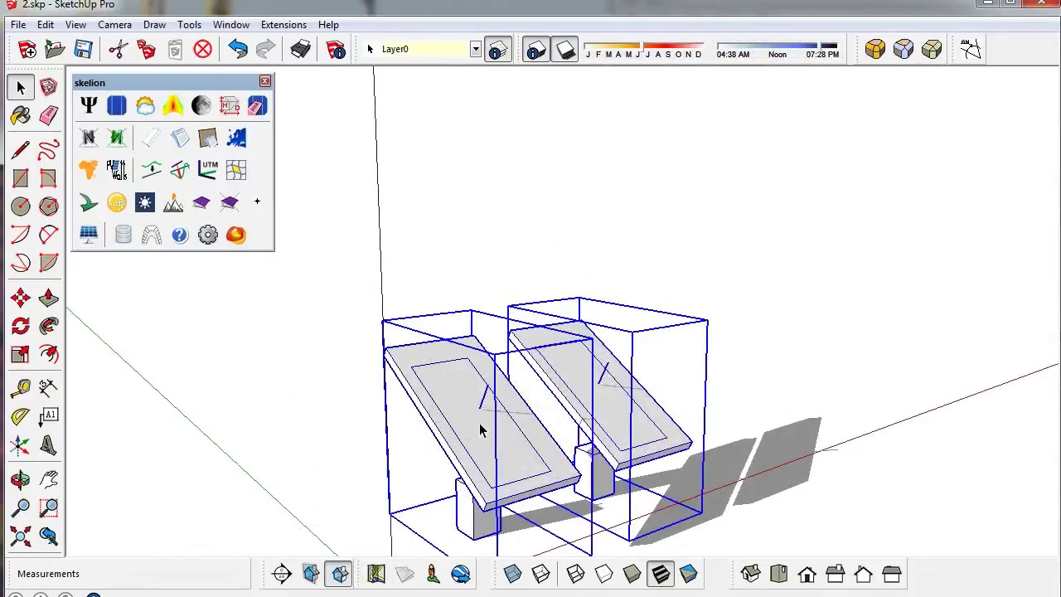
{"action": "left_click", "coordinate": [89, 235]}
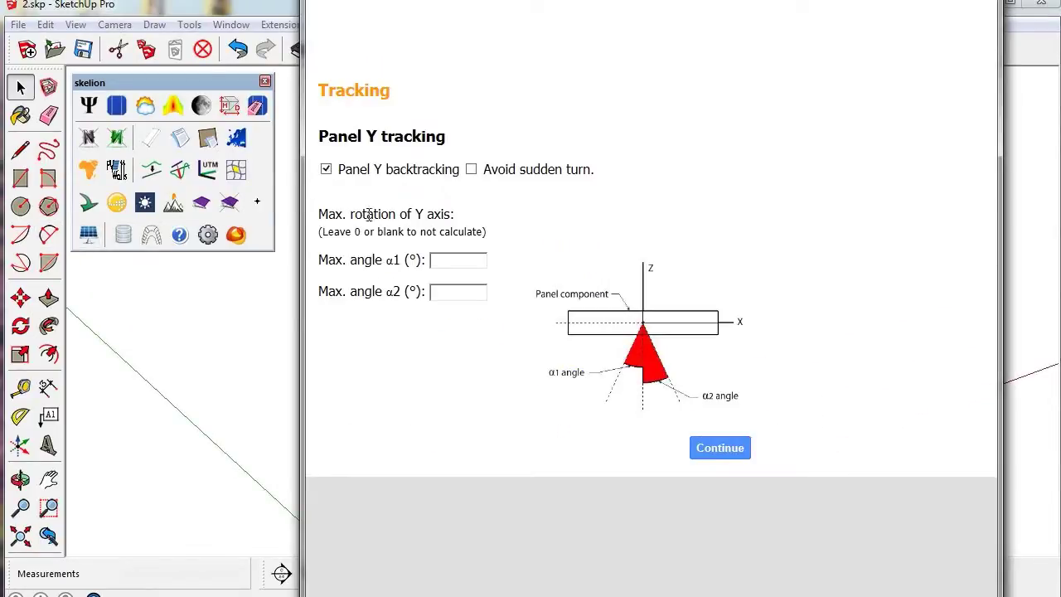
{"action": "left_click", "coordinate": [704, 450]}
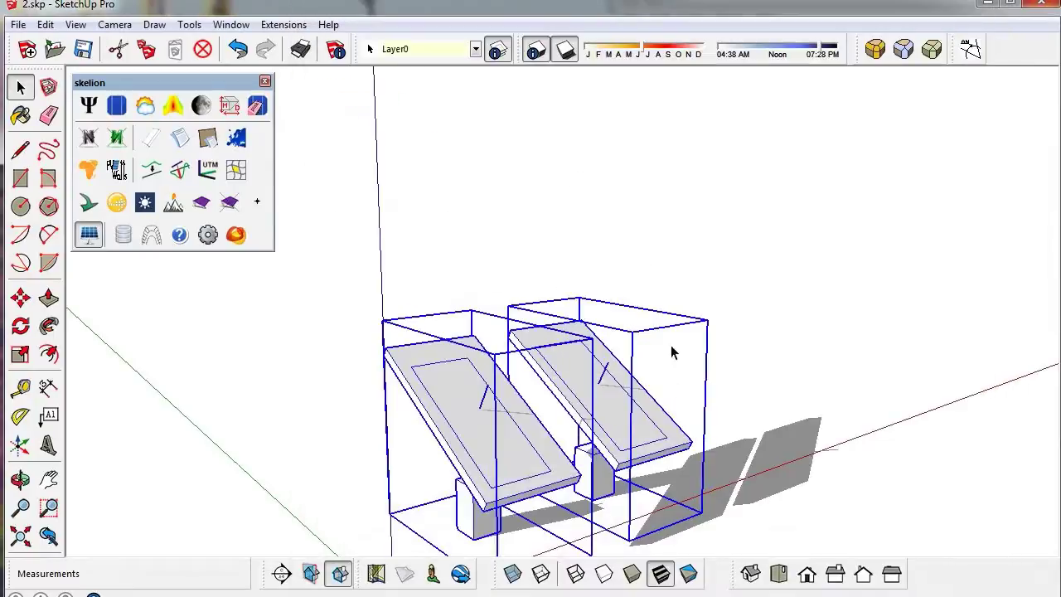
{"action": "left_click_drag", "start_coordinate": [760, 53], "coordinate": [819, 54]}
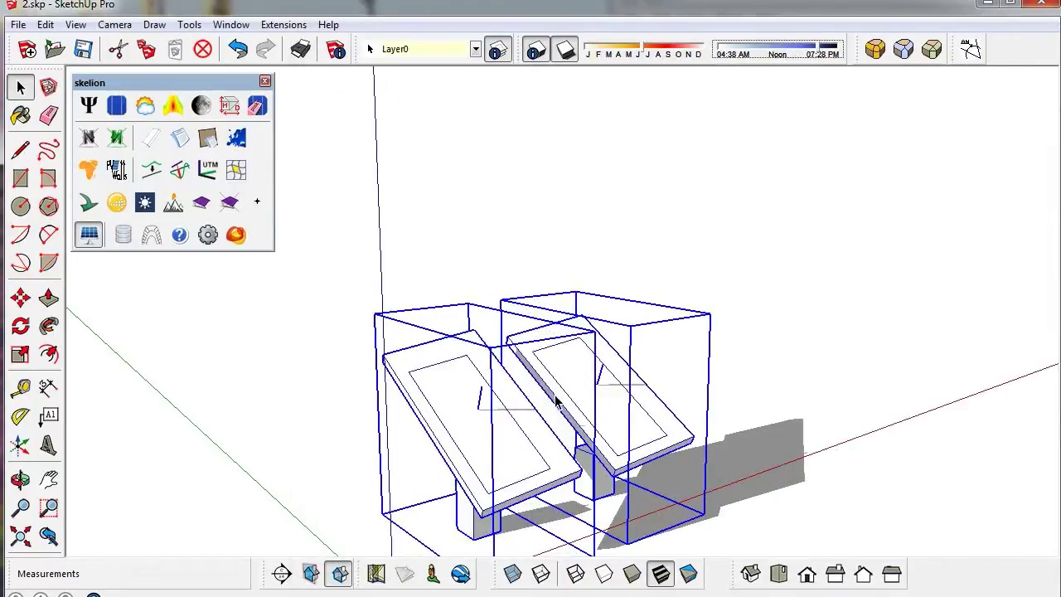
{"action": "left_click", "coordinate": [87, 241]}
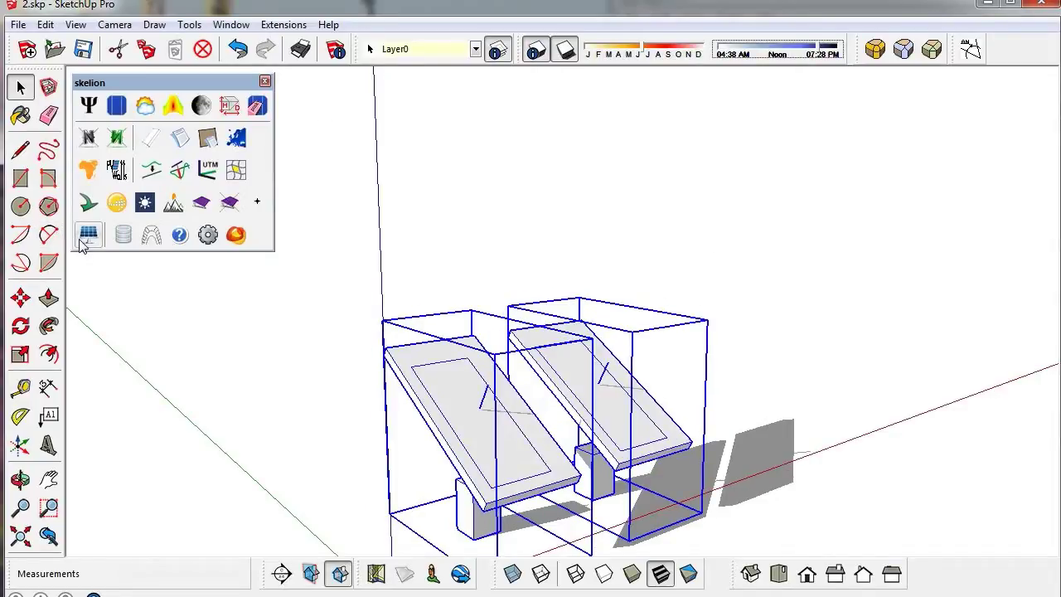
Mark the left panel's face as the Skelion collecting surface
{"action": "double_click", "coordinate": [453, 390]}
{"action": "right_click", "coordinate": [498, 465]}
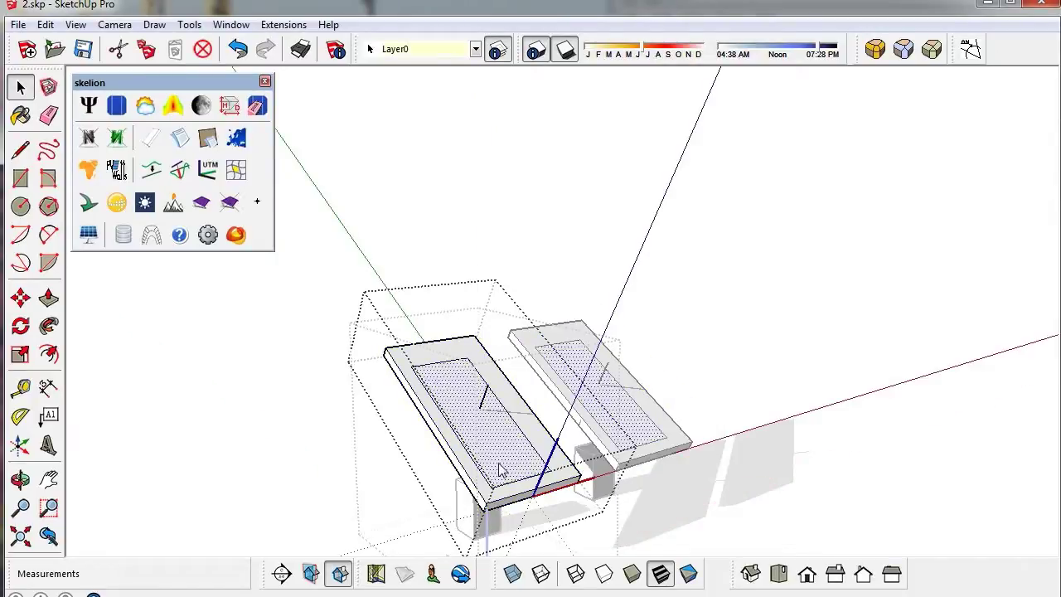
{"action": "mouse_move", "coordinate": [521, 456]}
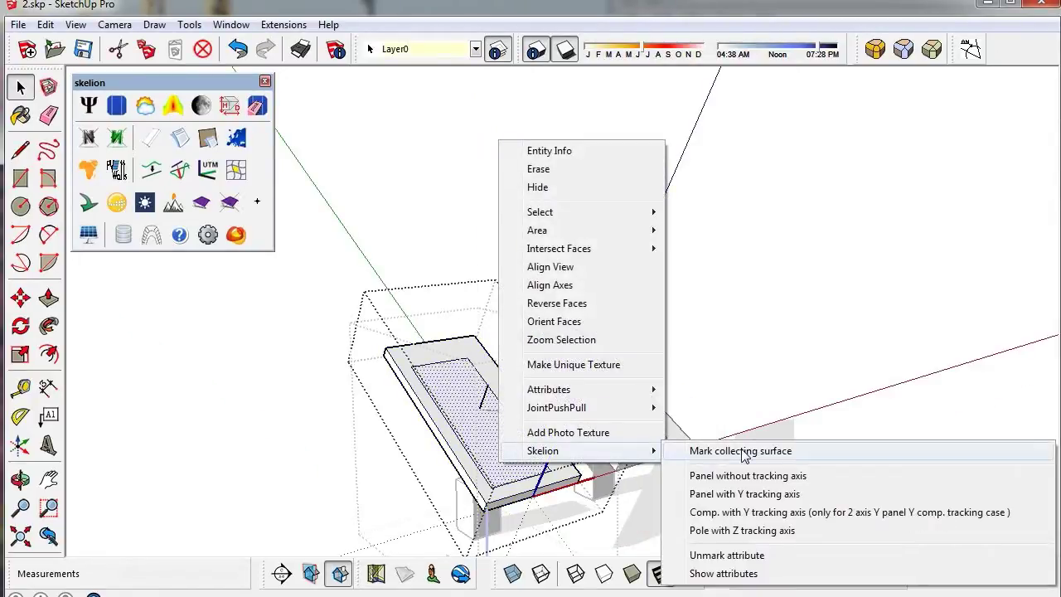
{"action": "left_click", "coordinate": [744, 453]}
{"action": "left_click", "coordinate": [676, 352]}
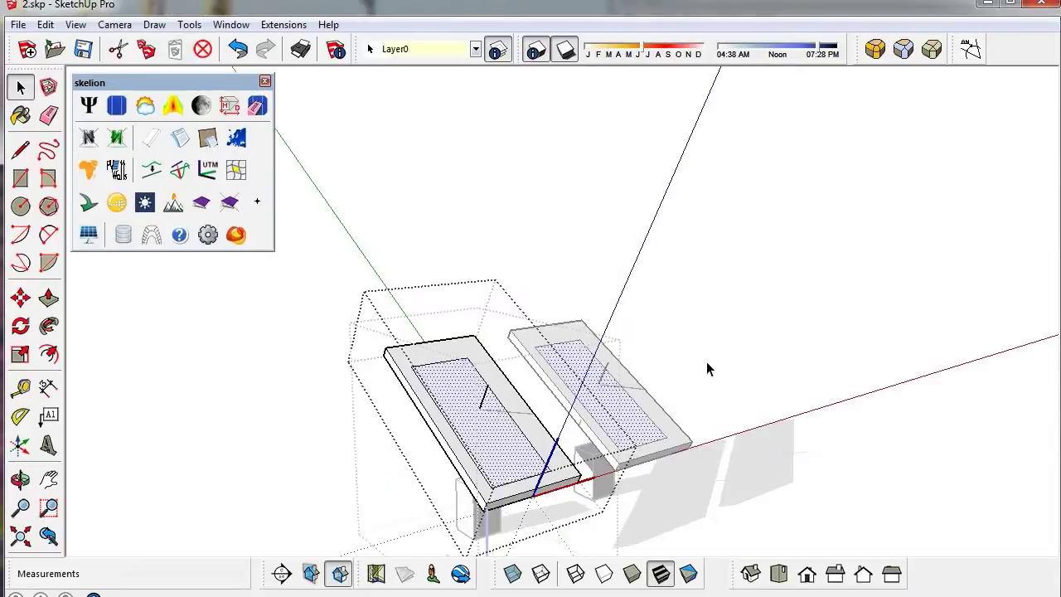
Apply Y-axis backtracking tracking to both panels and move the time of day toward evening
{"action": "middle_click_drag", "start_coordinate": [707, 361], "coordinate": [612, 394]}
{"action": "left_click", "coordinate": [611, 395]}
{"action": "left_click", "coordinate": [516, 429], "text": "ctrl"}
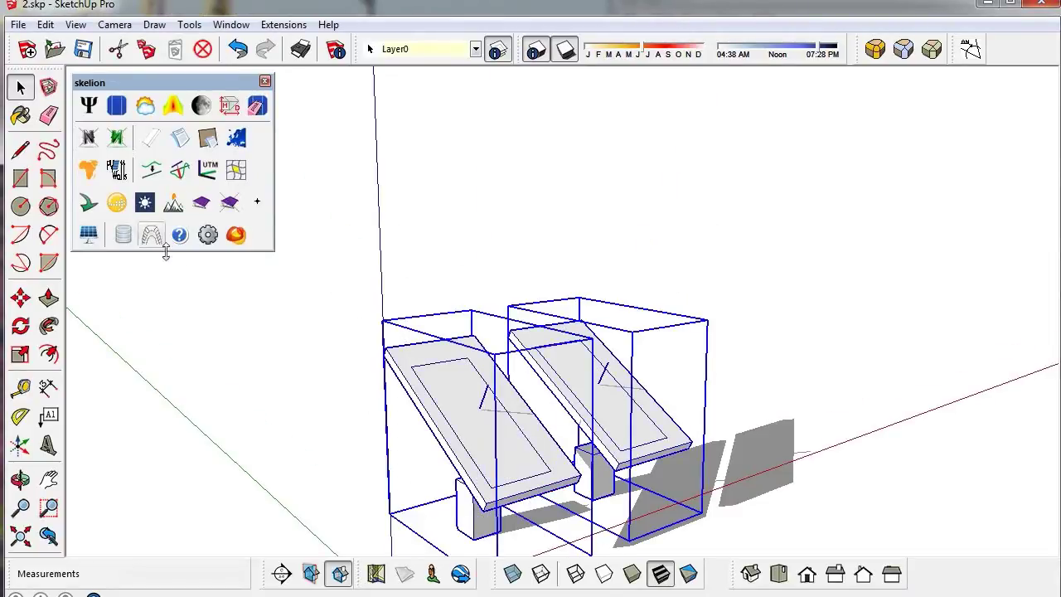
{"action": "left_click", "coordinate": [88, 235]}
{"action": "left_click", "coordinate": [720, 447]}
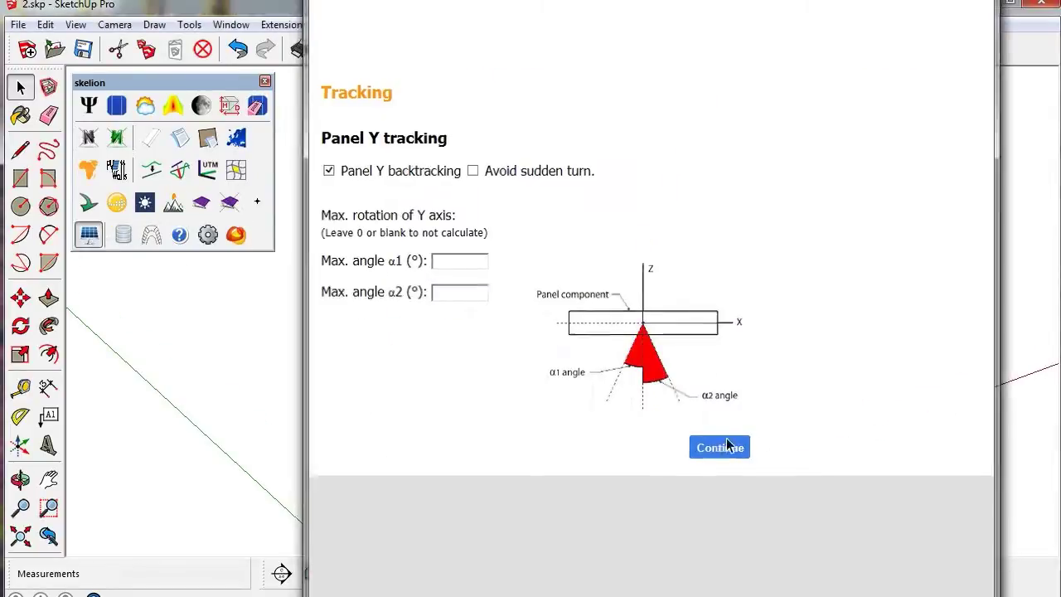
{"action": "left_click_drag", "start_coordinate": [779, 53], "coordinate": [832, 51]}
Reapply Panel Y backtracking tracking to both panels and push the time of day later
{"action": "middle_click_drag", "start_coordinate": [509, 391], "coordinate": [652, 372]}
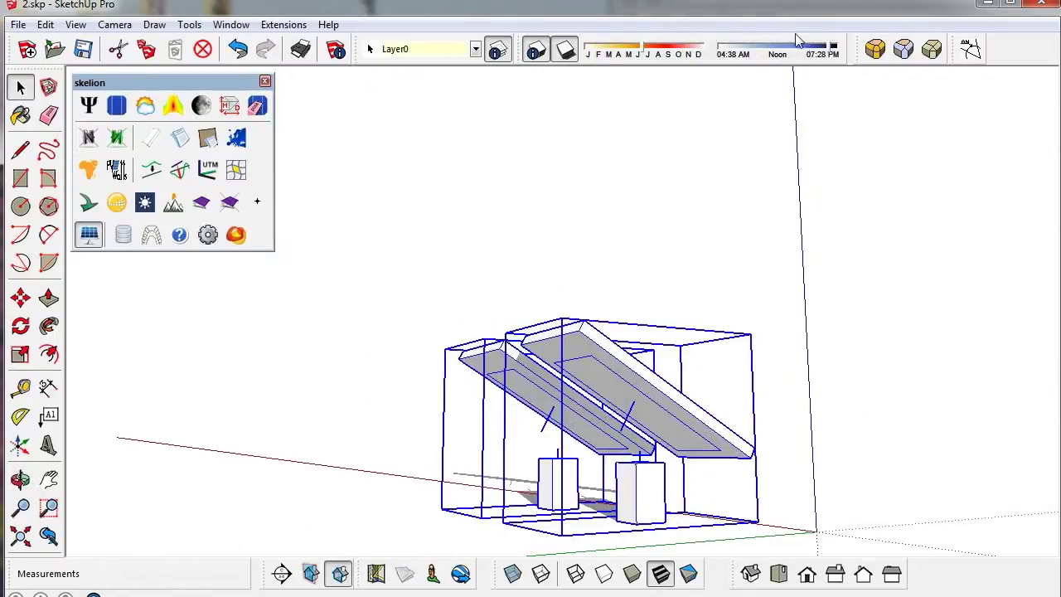
{"action": "left_click_drag", "start_coordinate": [832, 52], "coordinate": [837, 51]}
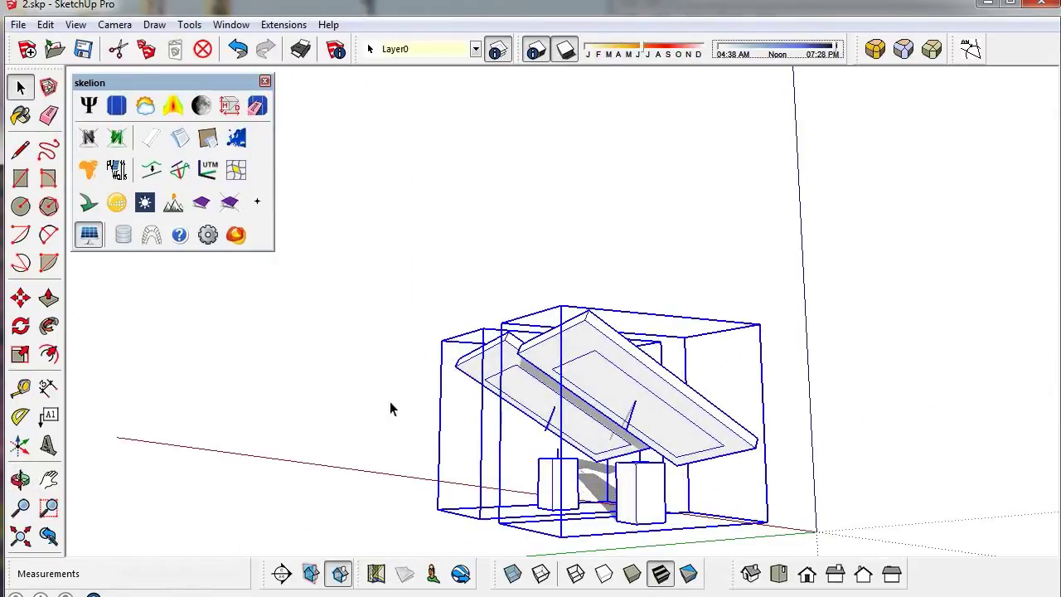
{"action": "middle_click_drag", "start_coordinate": [406, 425], "coordinate": [540, 398]}
{"action": "middle_click_drag", "start_coordinate": [794, 342], "coordinate": [322, 422]}
{"action": "middle_click_drag", "start_coordinate": [596, 365], "coordinate": [359, 298]}
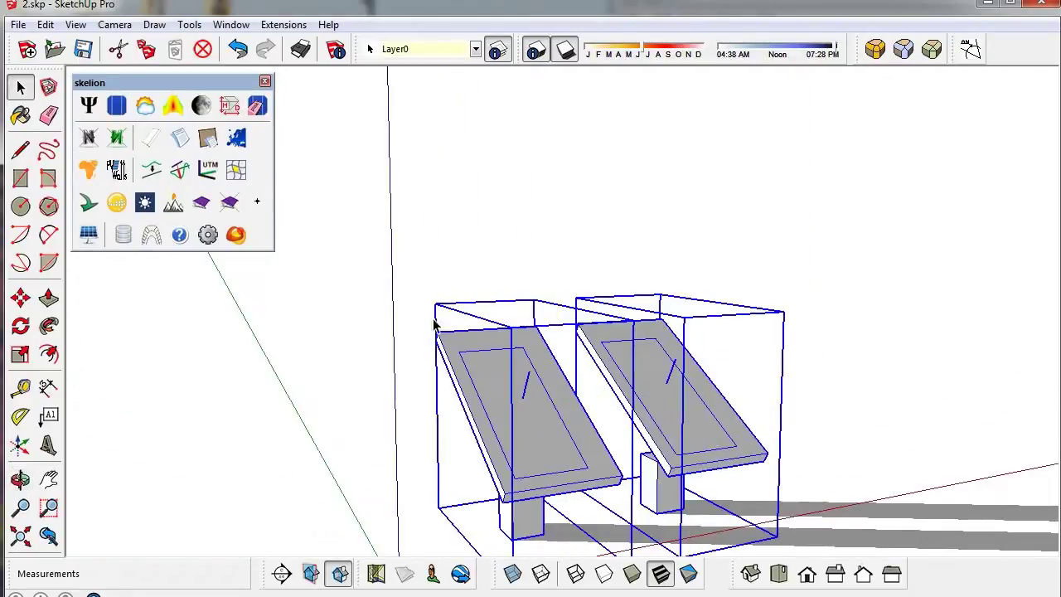
{"action": "left_click", "coordinate": [88, 234]}
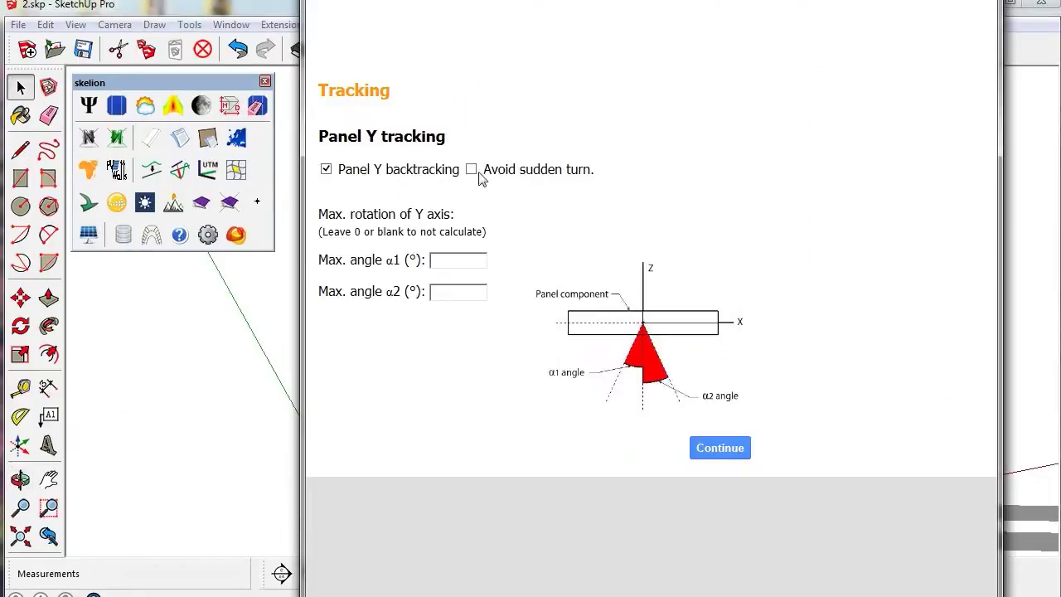
{"action": "left_click", "coordinate": [716, 456]}
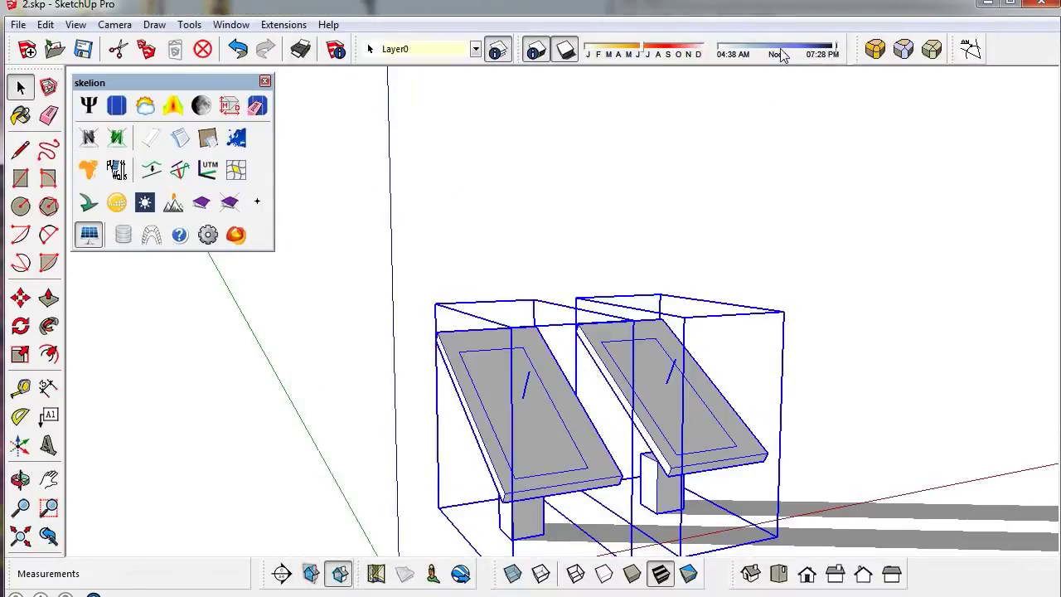
{"action": "left_click_drag", "start_coordinate": [781, 54], "coordinate": [833, 55]}
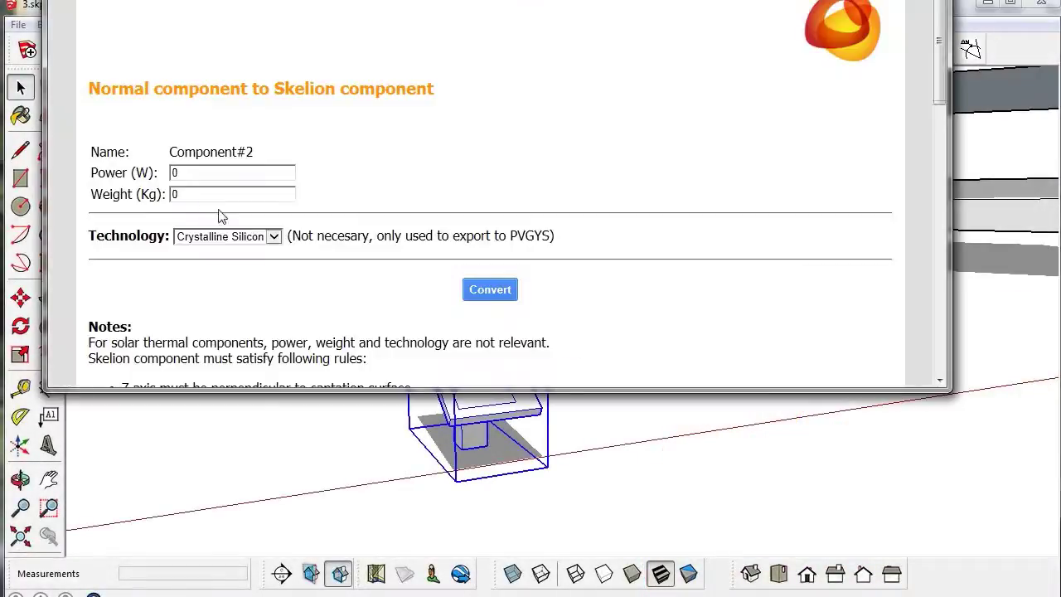
Convert Component#2 to a Skelion component and realign its axes along the tilted panel face
{"action": "left_click", "coordinate": [490, 289]}
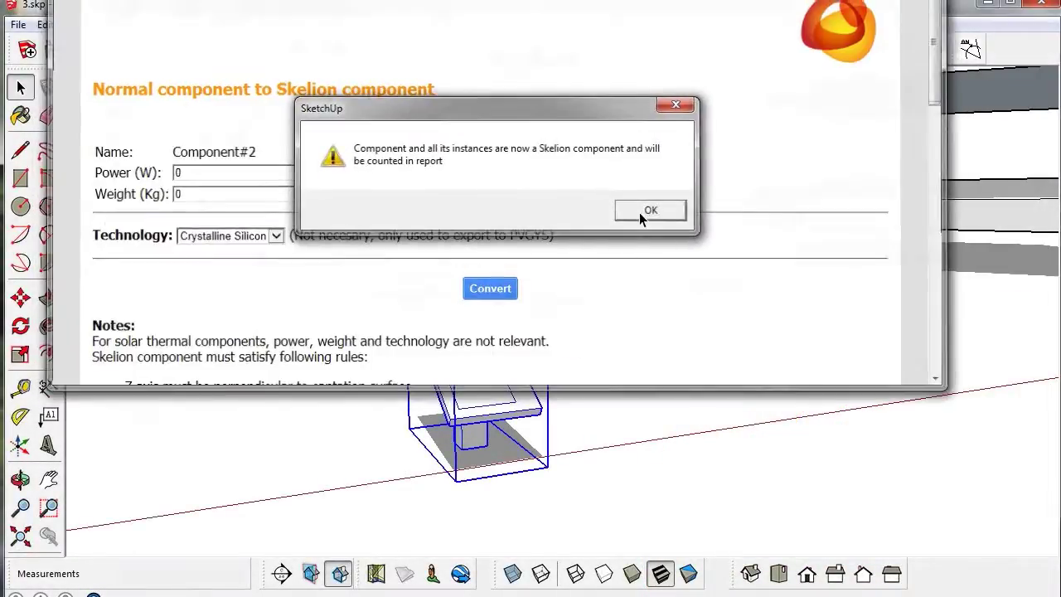
{"action": "left_click", "coordinate": [652, 209]}
{"action": "double_click", "coordinate": [492, 353]}
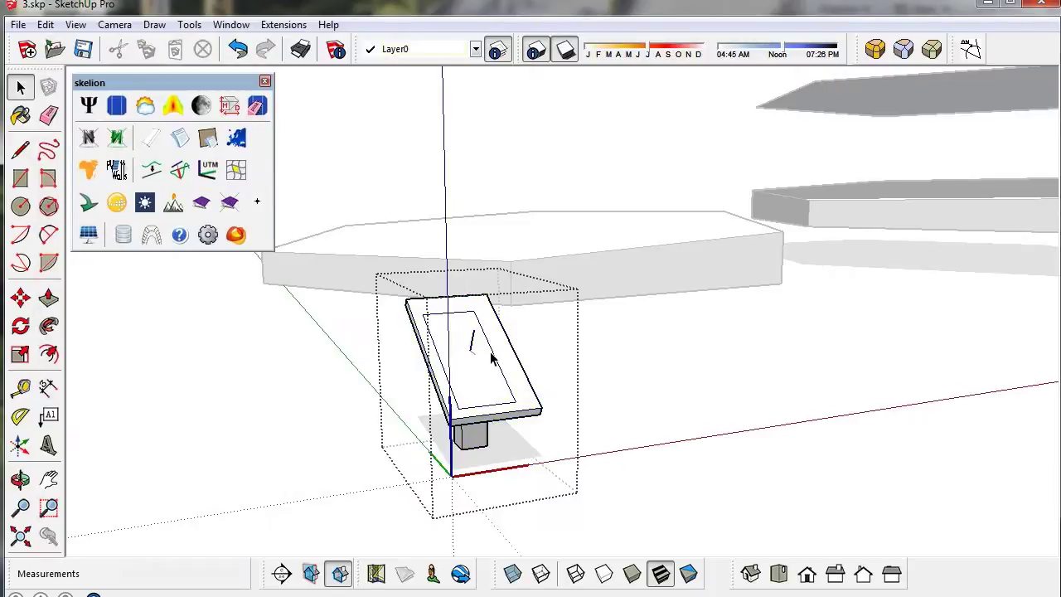
{"action": "key", "text": "y"}
{"action": "left_click", "coordinate": [606, 393]}
{"action": "left_click", "coordinate": [519, 352]}
{"action": "middle_click_drag", "start_coordinate": [479, 430], "coordinate": [462, 408]}
{"action": "key", "text": "y"}
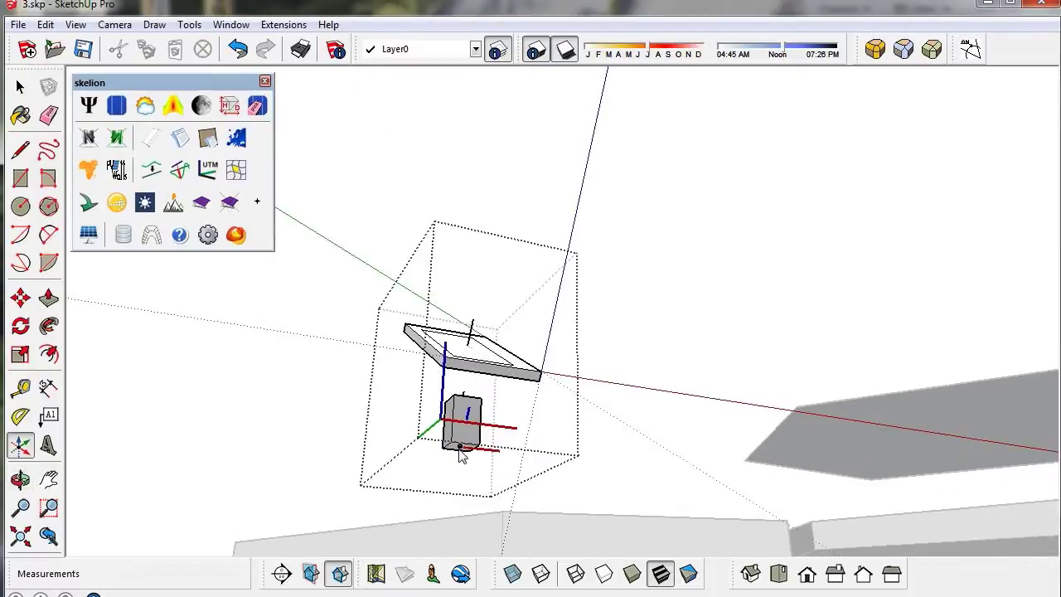
{"action": "middle_click_drag", "start_coordinate": [562, 469], "coordinate": [426, 480]}
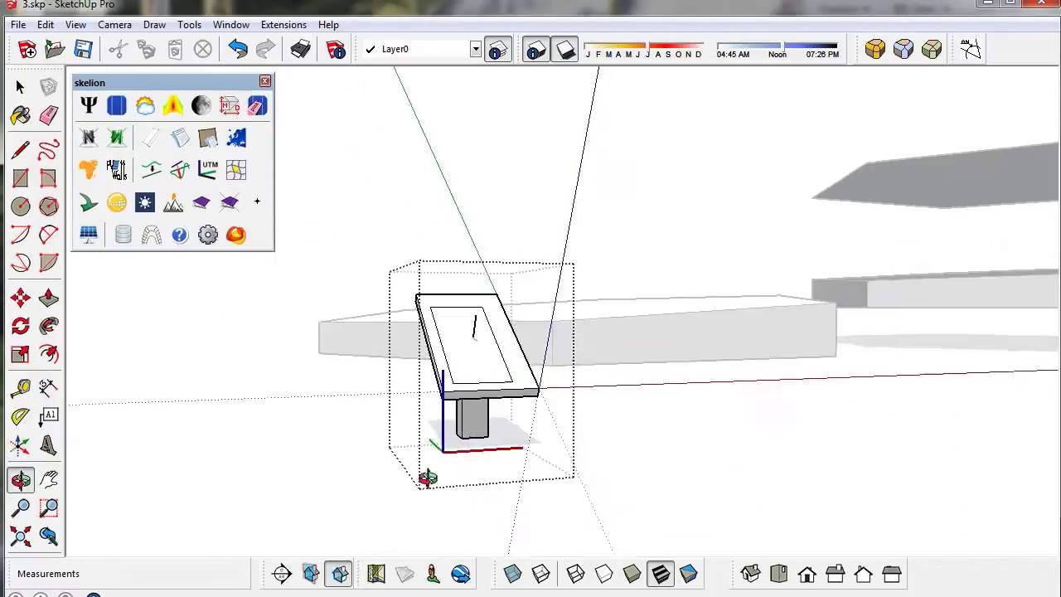
{"action": "left_click", "coordinate": [409, 219]}
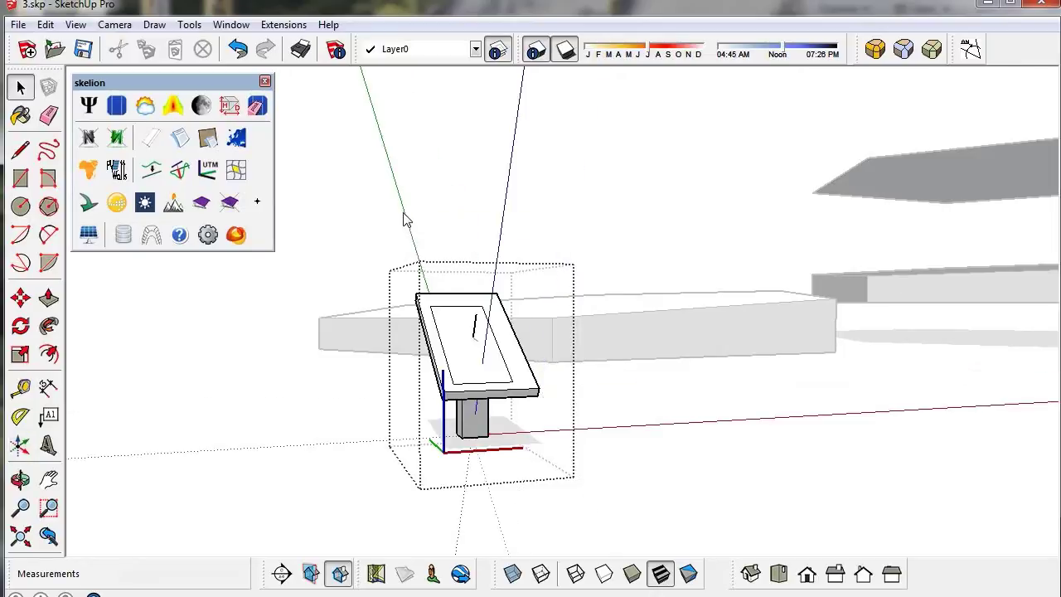
{"action": "left_click", "coordinate": [468, 203]}
{"action": "left_click", "coordinate": [603, 367]}
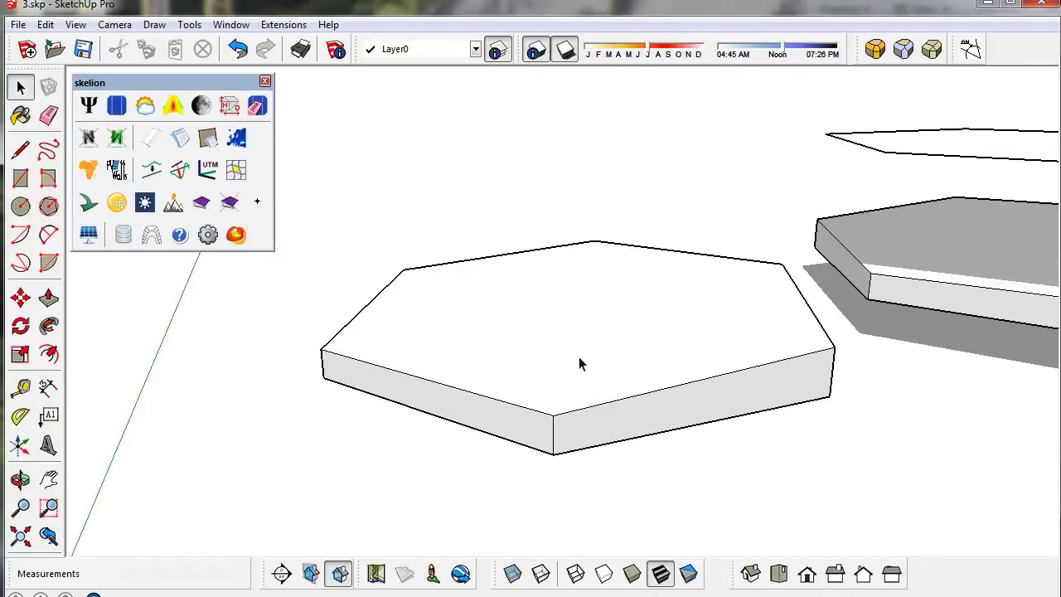
Fill the hexagonal roof face with rows of tilted Skelion panels
{"action": "scroll", "coordinate": [578, 356], "scroll_direction": "up", "scroll_amount": 3}
{"action": "left_click", "coordinate": [564, 331]}
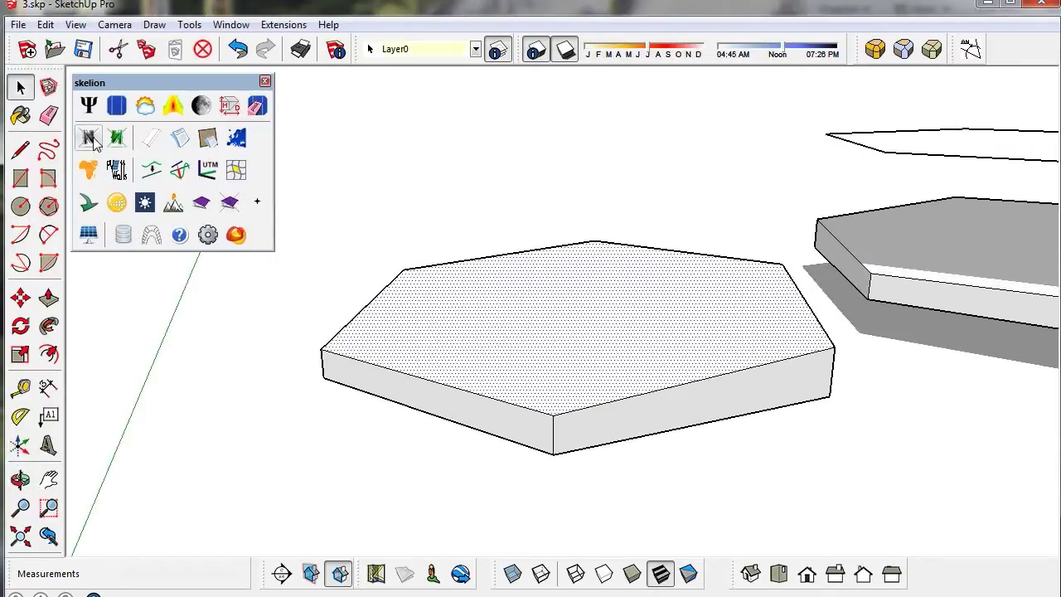
{"action": "left_click", "coordinate": [116, 105]}
{"action": "scroll", "coordinate": [494, 356], "scroll_direction": "down", "scroll_amount": 10}
{"action": "scroll", "coordinate": [494, 356], "scroll_direction": "down", "scroll_amount": 8}
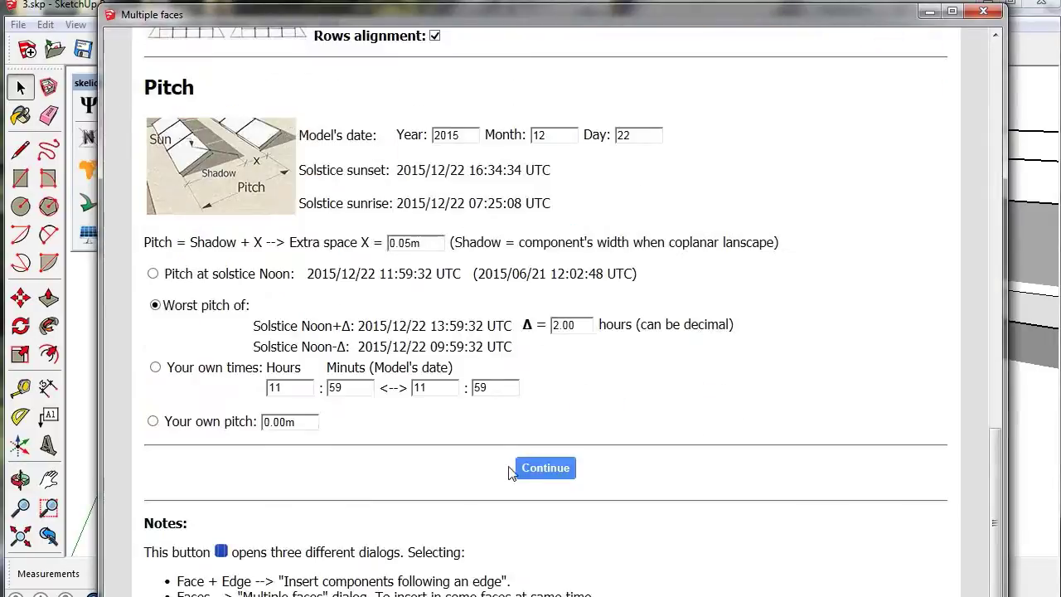
{"action": "left_click", "coordinate": [545, 468]}
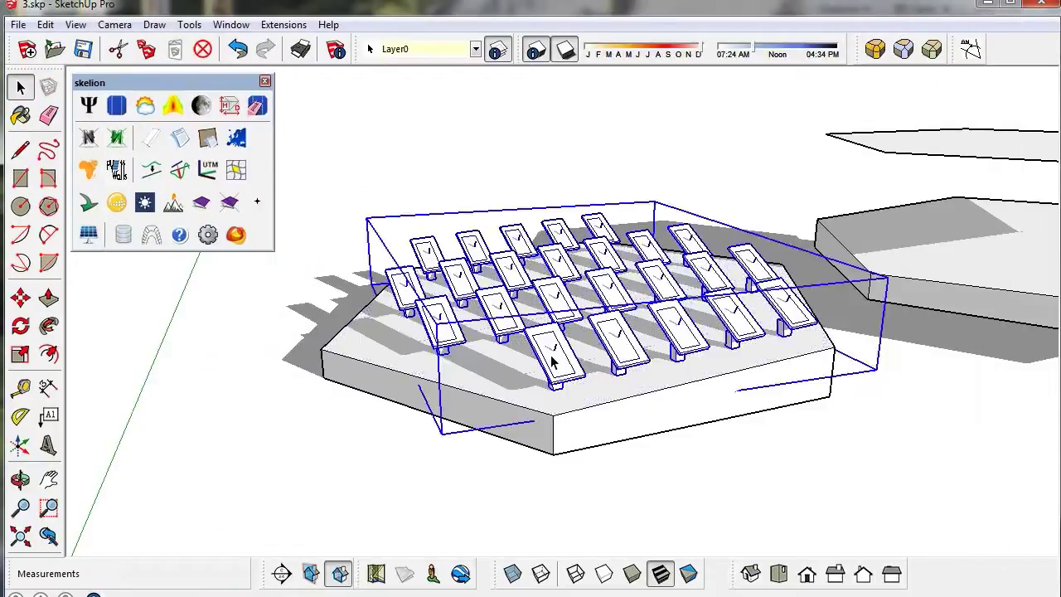
Revert one front panel to a normal component and select its geometry for editing
{"action": "double_click", "coordinate": [552, 364]}
{"action": "left_click", "coordinate": [560, 371]}
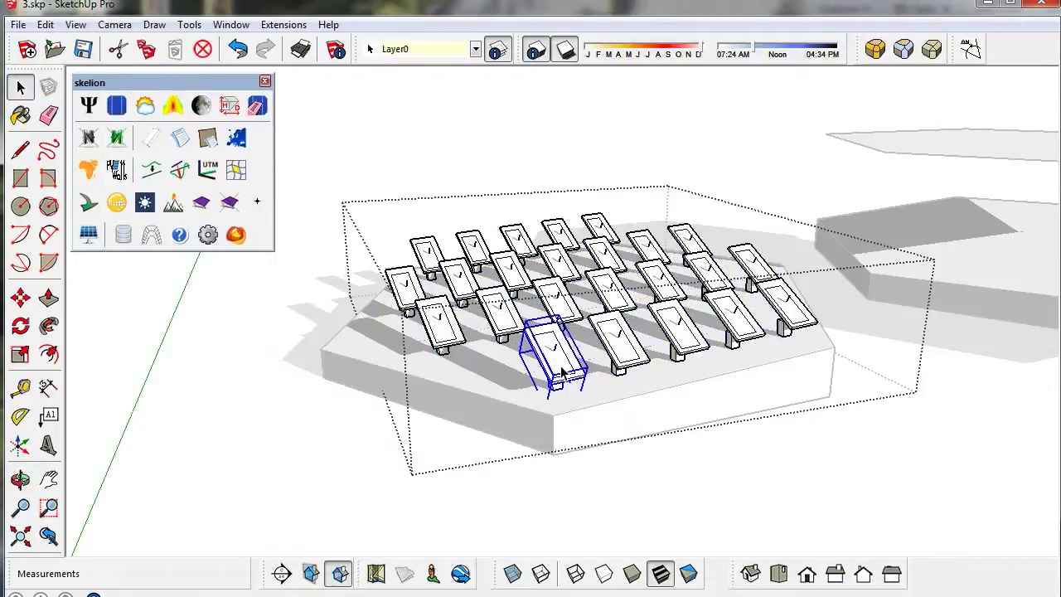
{"action": "left_click", "coordinate": [229, 203]}
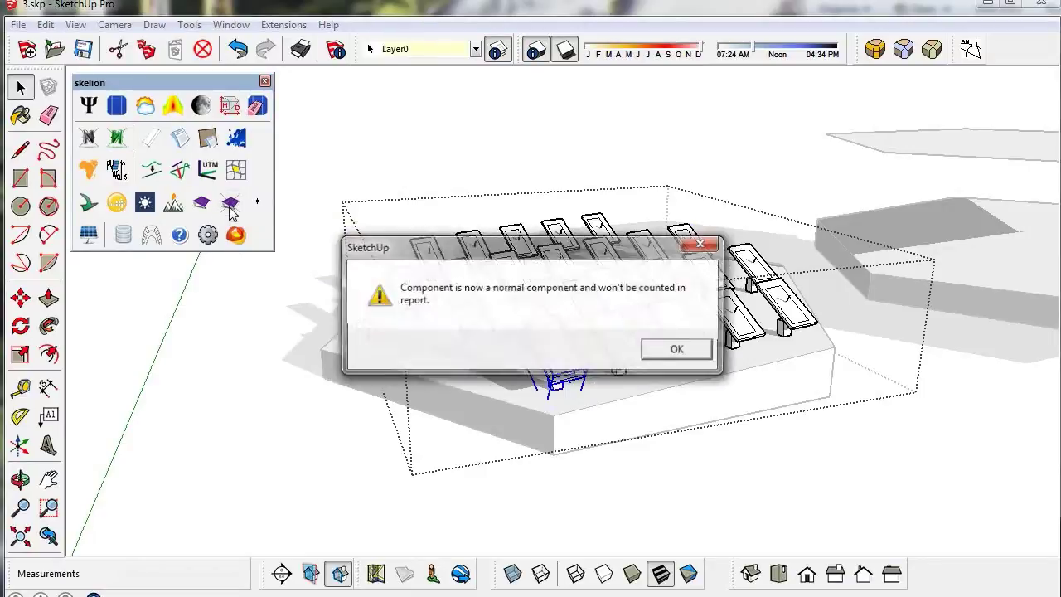
{"action": "left_click", "coordinate": [677, 351]}
{"action": "double_click", "coordinate": [562, 350]}
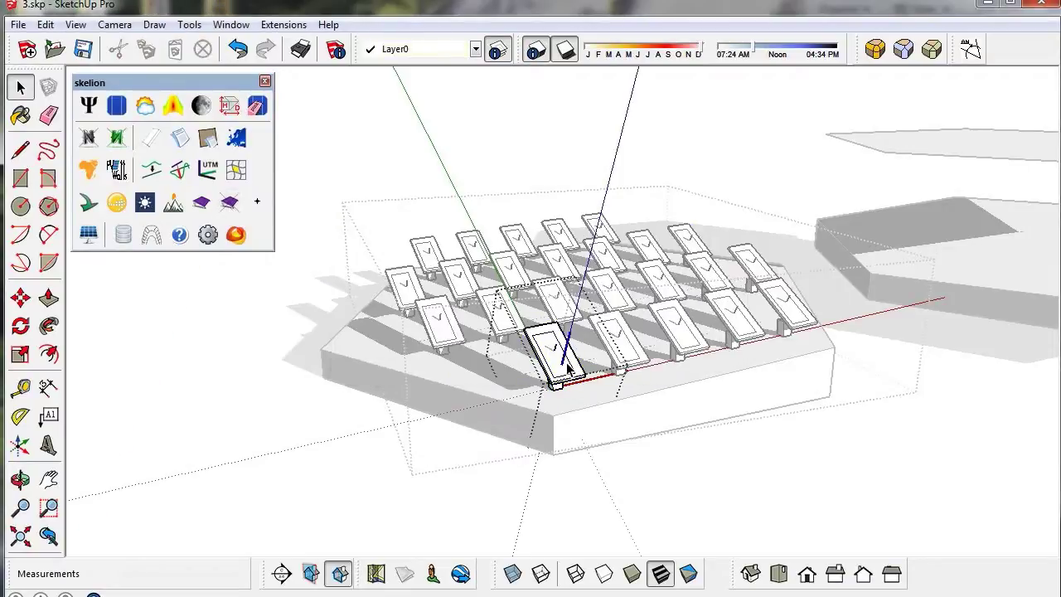
{"action": "triple_click", "coordinate": [578, 377]}
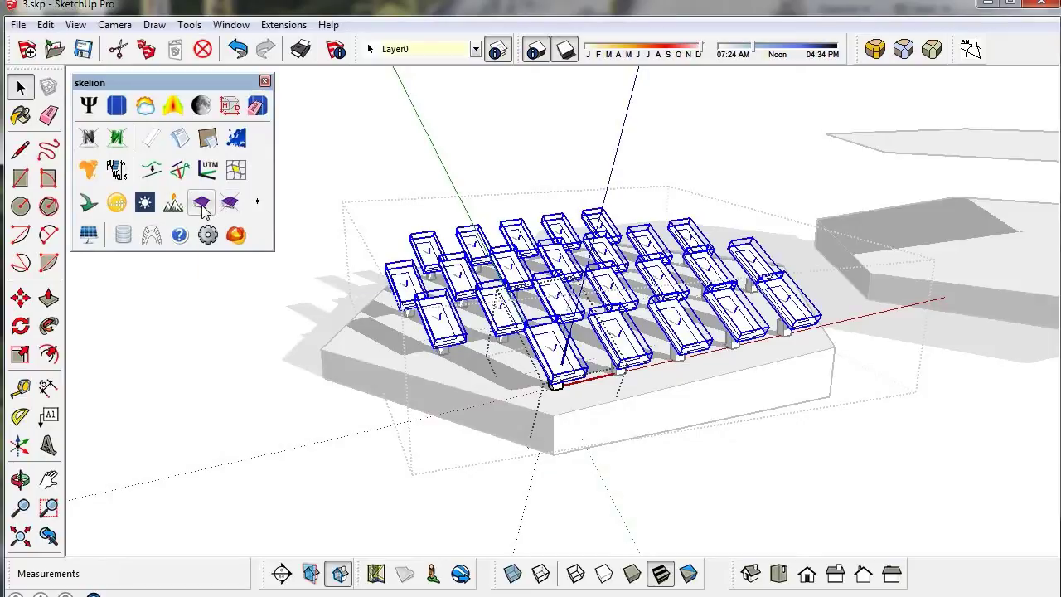
Apply tracking to two front panels in the roof group and sweep the time toward afternoon
{"action": "left_click", "coordinate": [352, 172]}
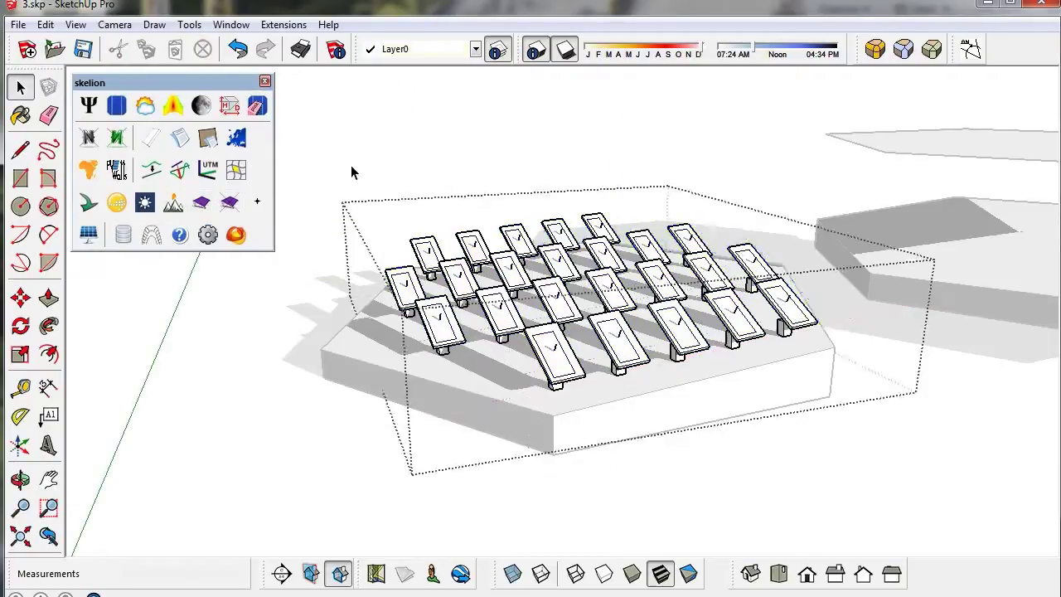
{"action": "double_click", "coordinate": [549, 340]}
{"action": "left_click", "coordinate": [554, 345]}
{"action": "left_click", "coordinate": [619, 349], "text": "shift"}
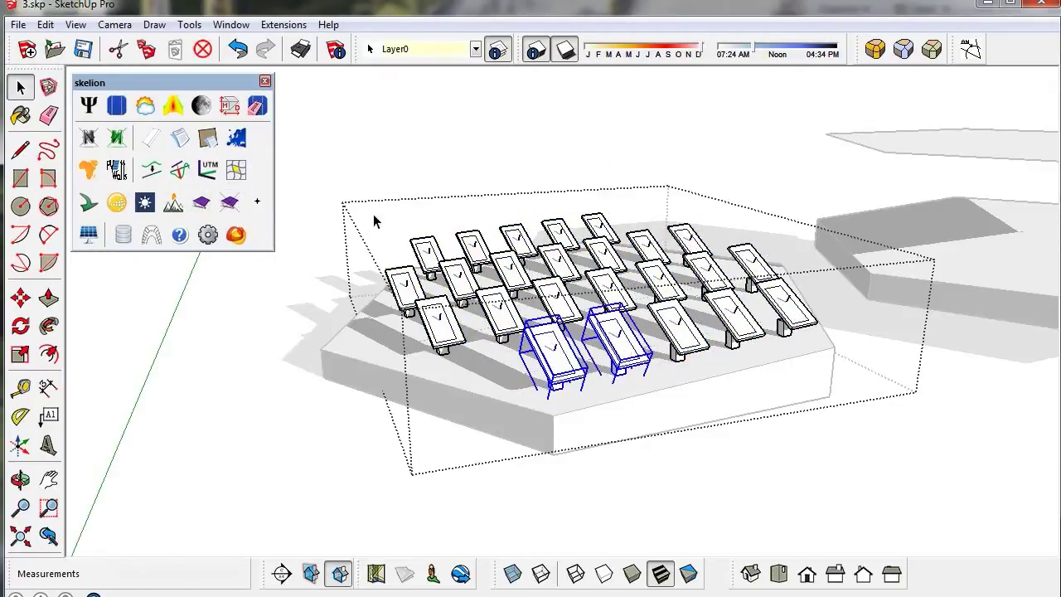
{"action": "left_click", "coordinate": [92, 242]}
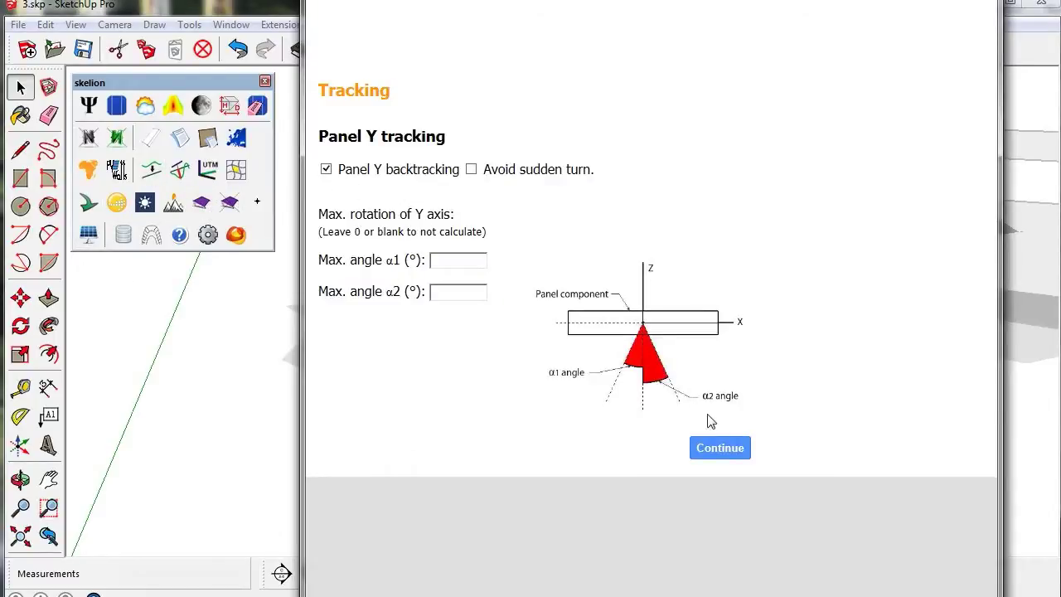
{"action": "left_click", "coordinate": [717, 447]}
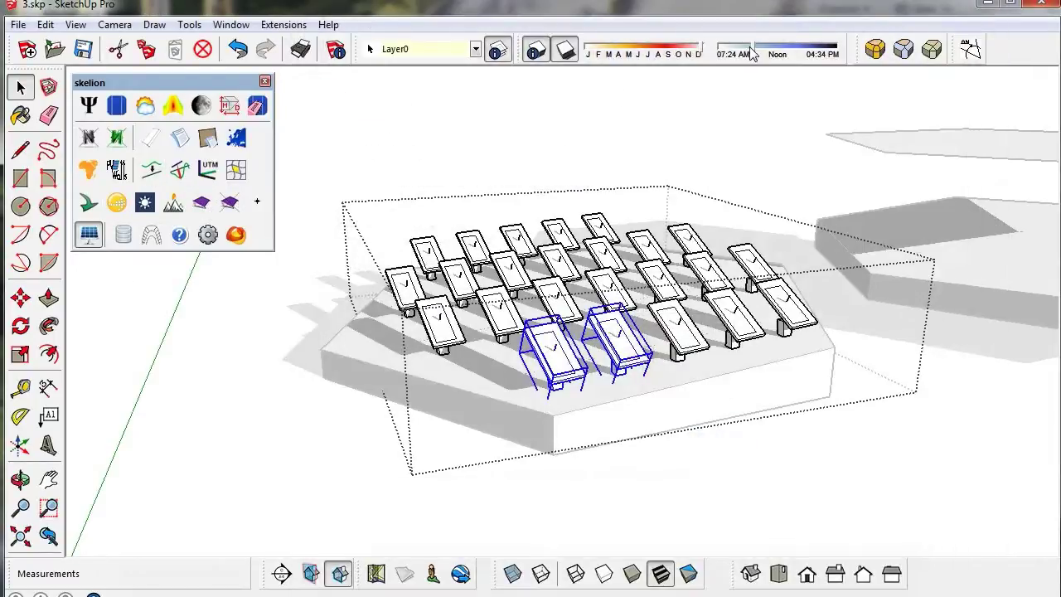
{"action": "left_click_drag", "start_coordinate": [750, 52], "coordinate": [833, 53]}
Sweep the sun time from near noon to late afternoon, then undo the last change in the panel group
{"action": "left_click", "coordinate": [621, 123]}
{"action": "left_click", "coordinate": [775, 47]}
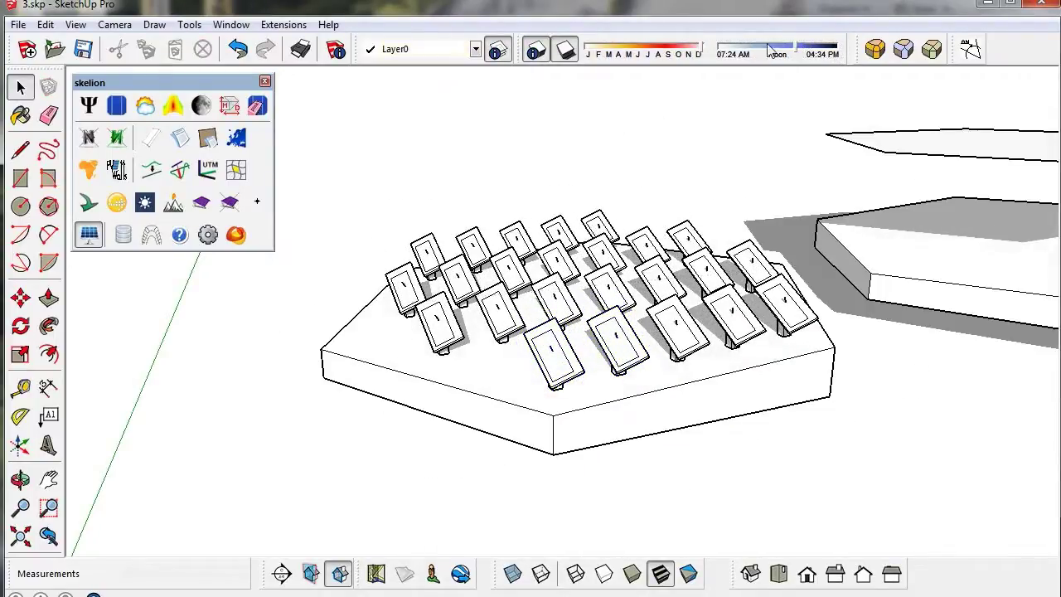
{"action": "left_click_drag", "start_coordinate": [795, 52], "coordinate": [835, 53]}
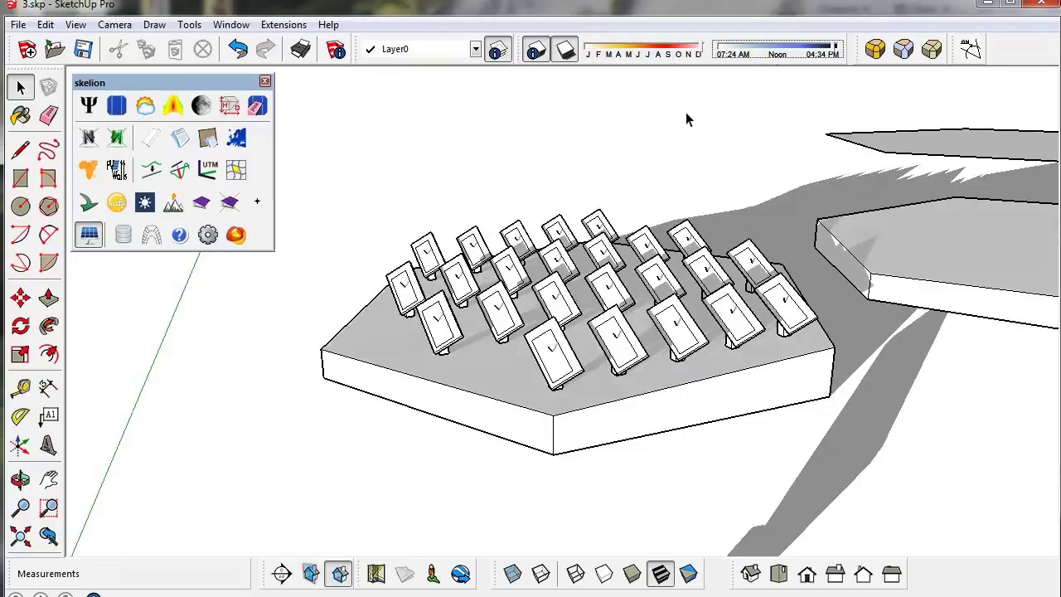
{"action": "double_click", "coordinate": [547, 358]}
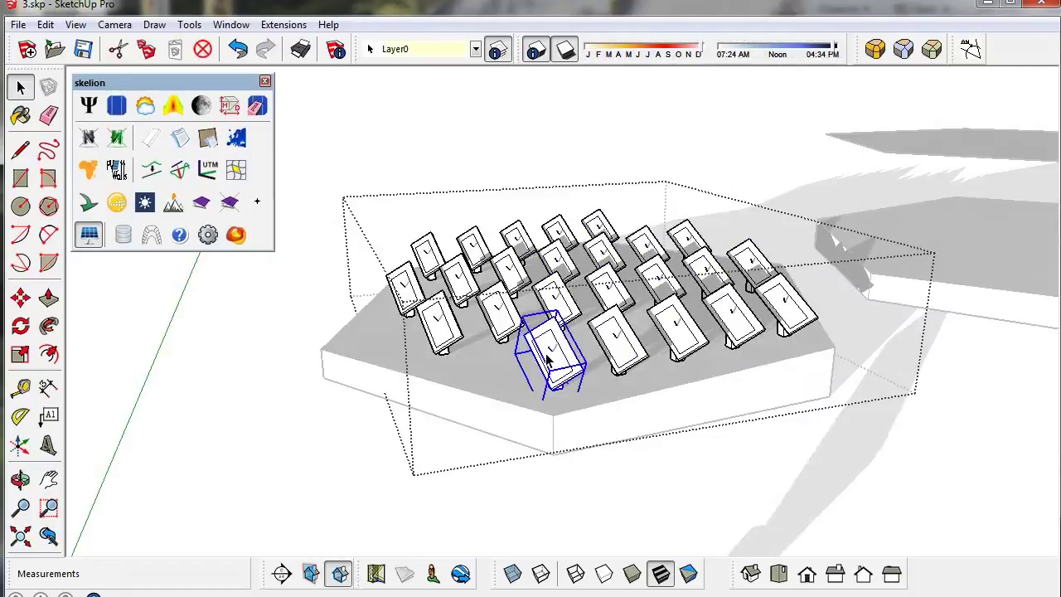
{"action": "double_click", "coordinate": [547, 358]}
{"action": "left_click", "coordinate": [779, 52]}
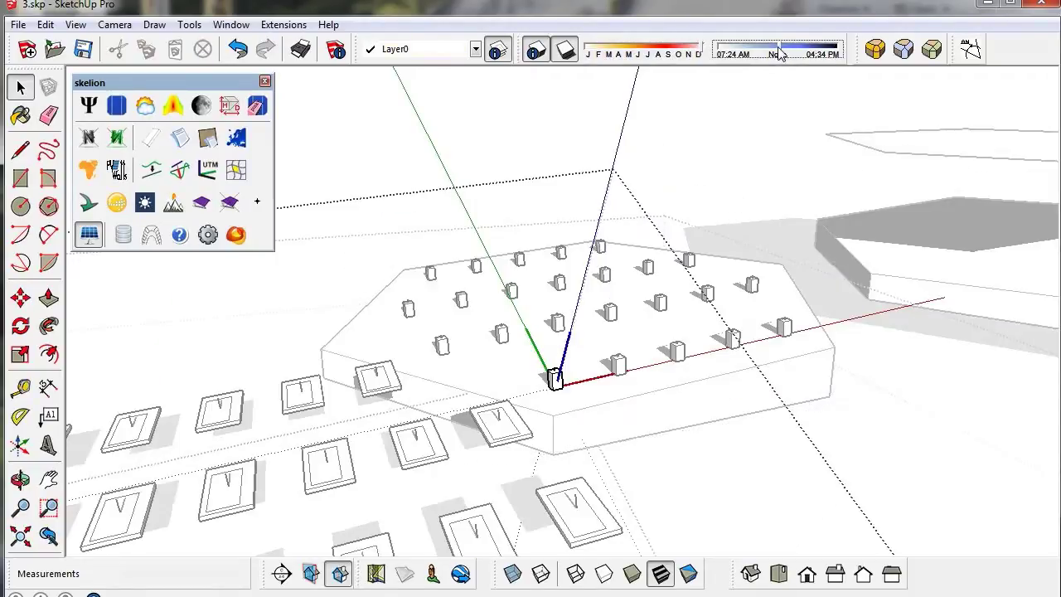
{"action": "left_click", "coordinate": [237, 49]}
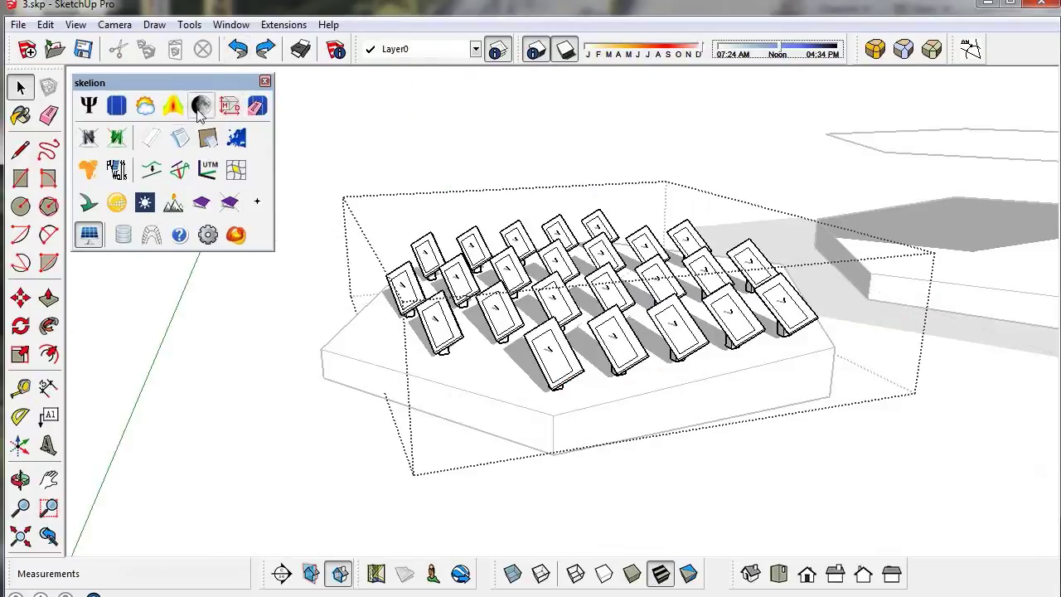
{"action": "key", "text": "ctrl+y"}
{"action": "key", "text": "ctrl+y"}
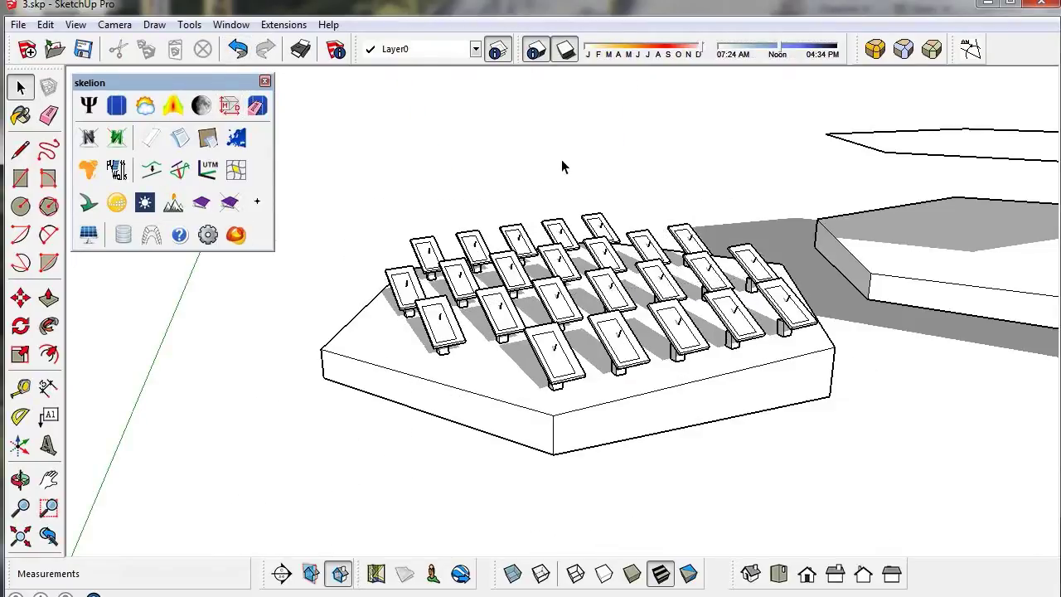
Fill the floating slab's top face with panel rows using Skelion Insert on multiple faces
{"action": "middle_click_drag", "start_coordinate": [613, 259], "coordinate": [670, 242]}
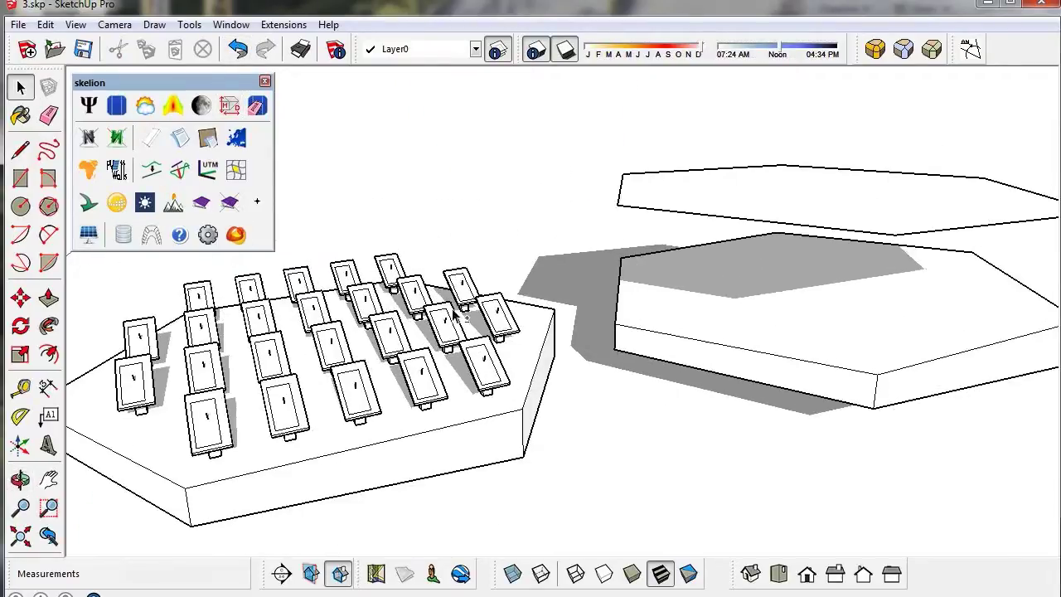
{"action": "left_click", "coordinate": [728, 197]}
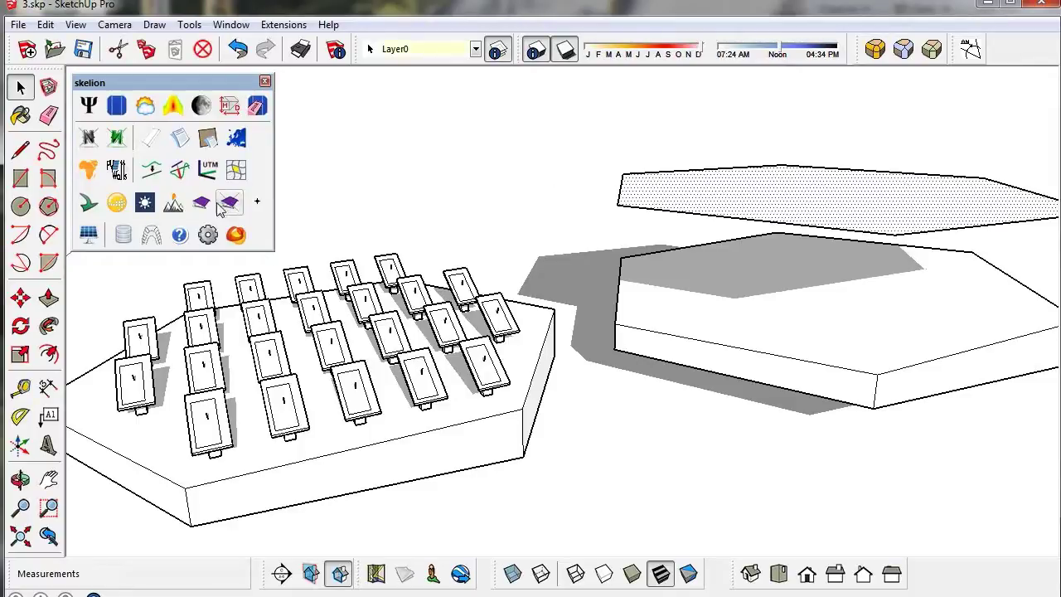
{"action": "left_click", "coordinate": [146, 105]}
{"action": "scroll", "coordinate": [471, 256], "scroll_direction": "down", "scroll_amount": 15}
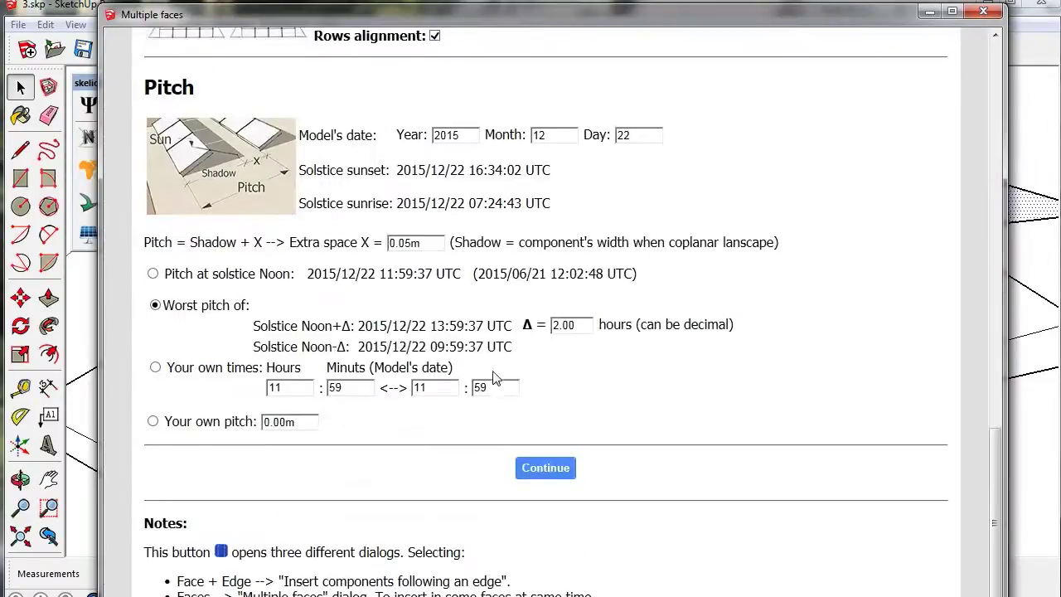
{"action": "left_click", "coordinate": [547, 472]}
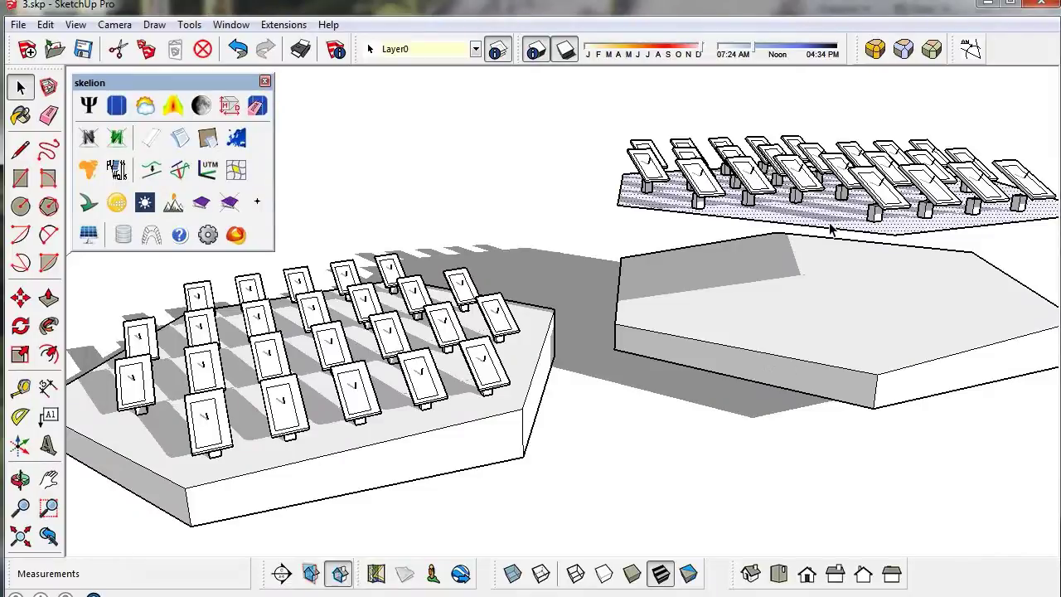
Delete the slab and drop the floating panels onto the right hexagonal roof
{"action": "key", "text": "Delete"}
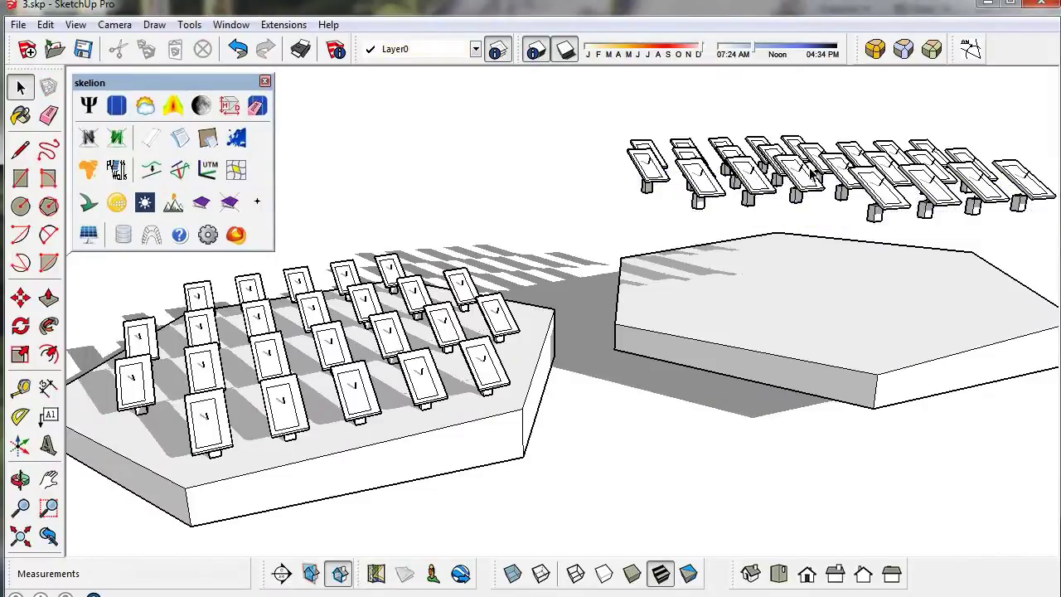
{"action": "scroll", "coordinate": [813, 171], "scroll_direction": "down", "scroll_amount": 4}
{"action": "left_click", "coordinate": [988, 238]}
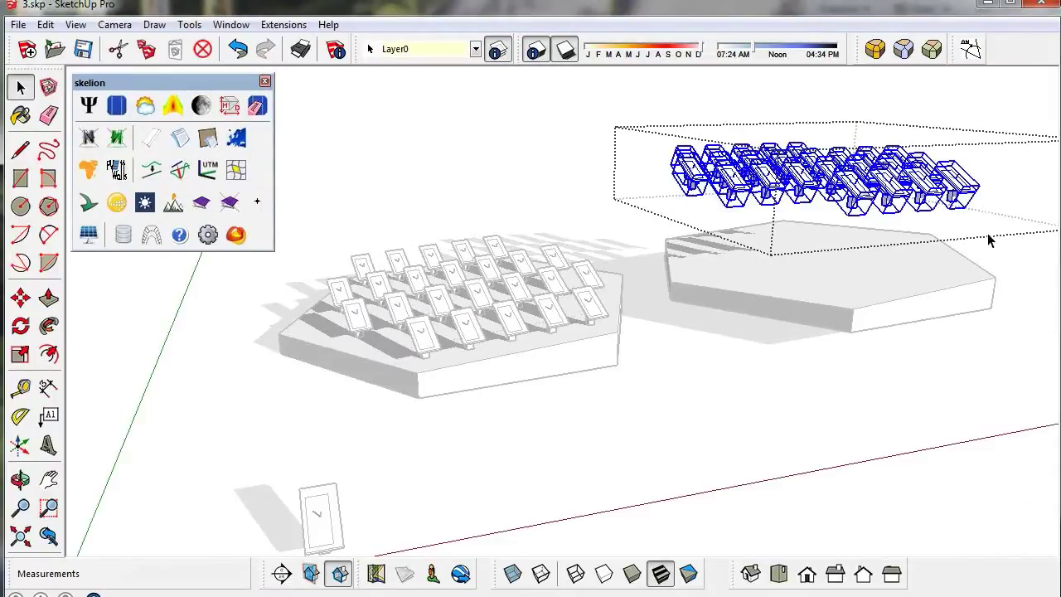
{"action": "left_click", "coordinate": [98, 197]}
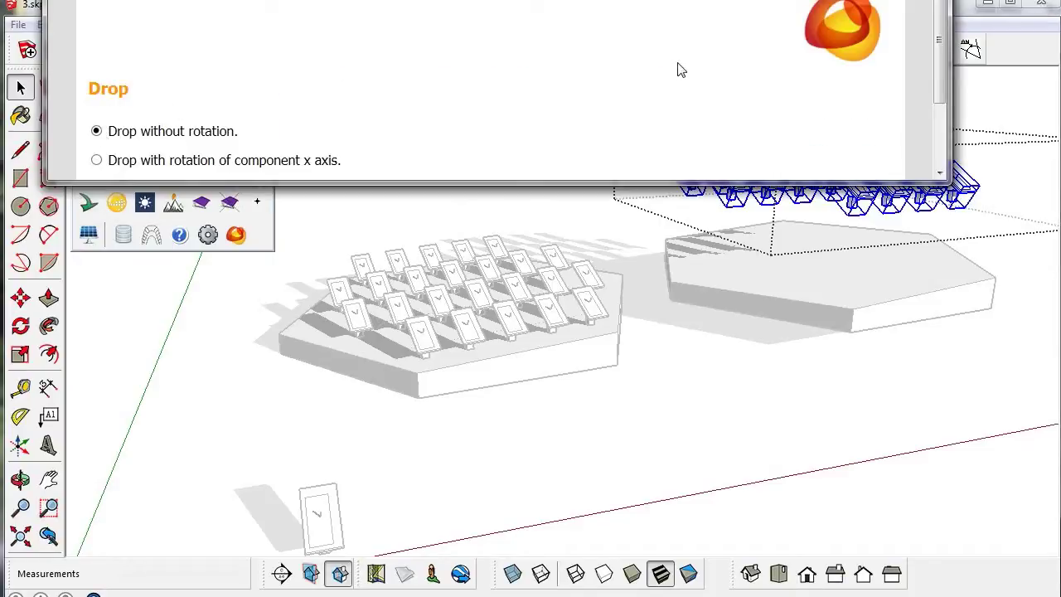
{"action": "scroll", "coordinate": [597, 119], "scroll_direction": "down", "scroll_amount": 1}
{"action": "left_click", "coordinate": [492, 149]}
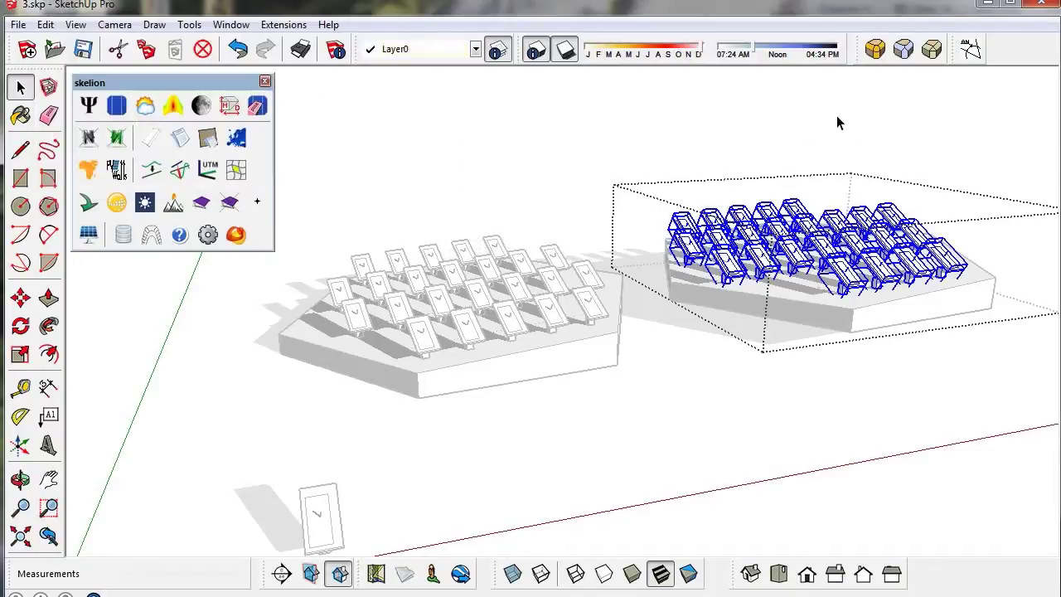
{"action": "middle_click_drag", "start_coordinate": [839, 282], "coordinate": [851, 303]}
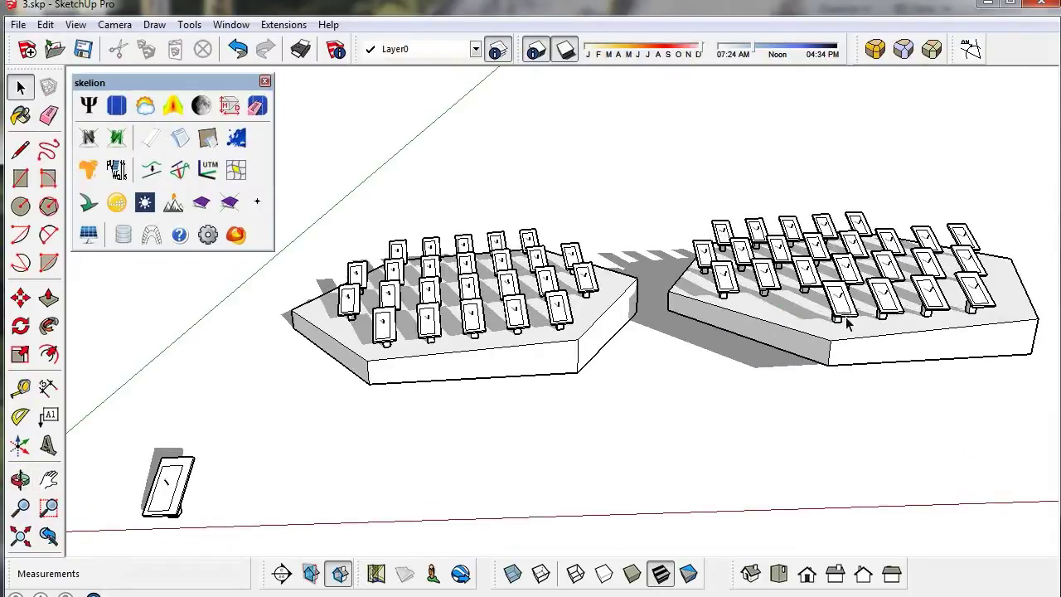
Open the right platform group and select neighbouring panels on it
{"action": "scroll", "coordinate": [847, 324], "scroll_direction": "up", "scroll_amount": 10}
{"action": "middle_click_drag", "start_coordinate": [853, 355], "coordinate": [771, 461]}
{"action": "scroll", "coordinate": [834, 338], "scroll_direction": "down", "scroll_amount": 3}
{"action": "scroll", "coordinate": [823, 351], "scroll_direction": "up", "scroll_amount": 3}
{"action": "scroll", "coordinate": [818, 325], "scroll_direction": "down", "scroll_amount": 12}
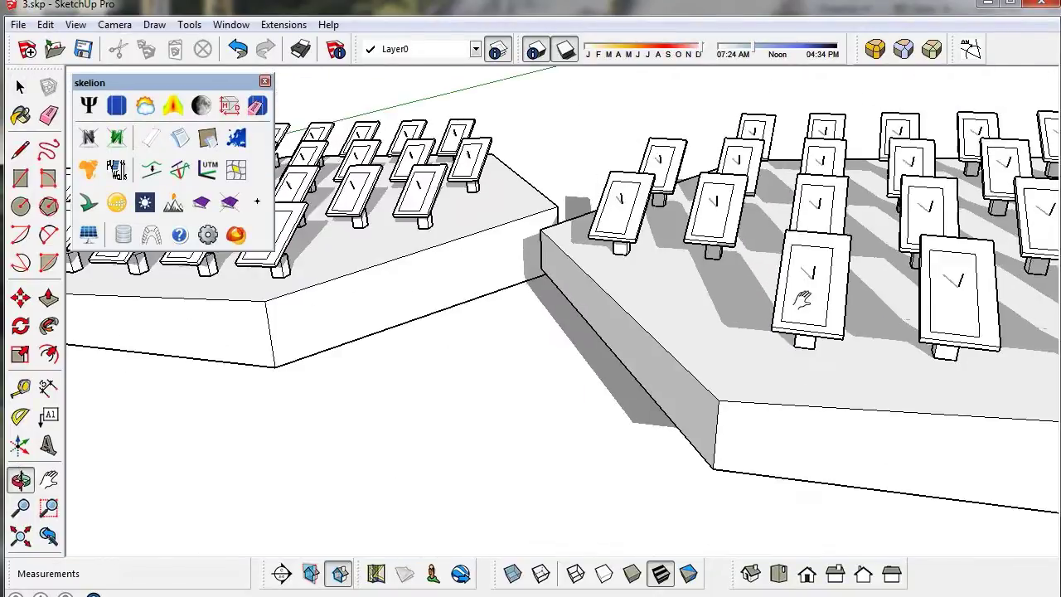
{"action": "middle_click_drag", "start_coordinate": [802, 299], "coordinate": [575, 267], "text": "shift"}
{"action": "double_click", "coordinate": [570, 285]}
{"action": "left_click", "coordinate": [693, 290]}
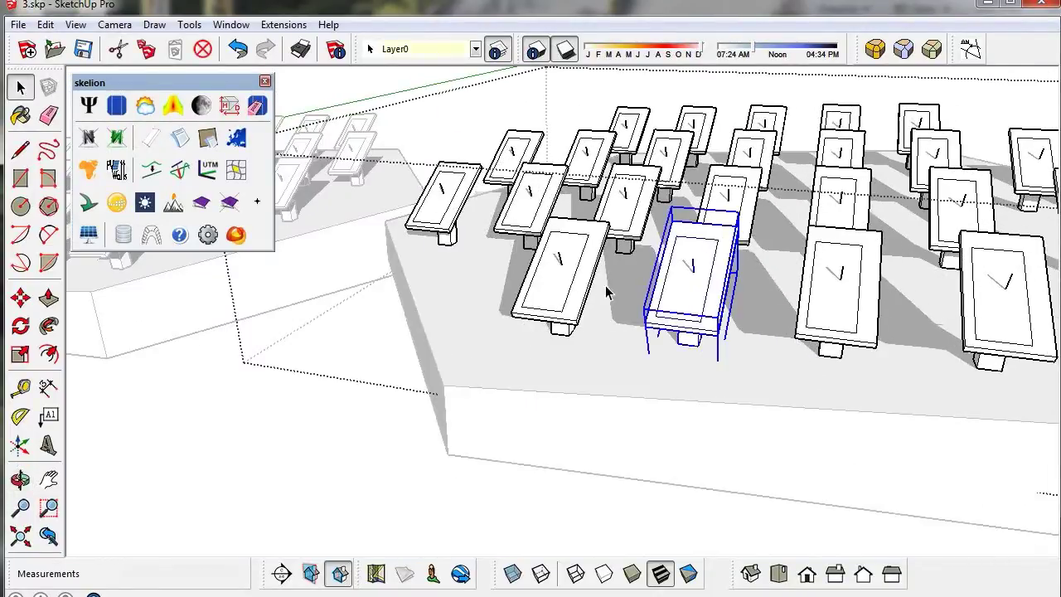
{"action": "left_click", "coordinate": [585, 288]}
{"action": "middle_click_drag", "start_coordinate": [515, 309], "coordinate": [783, 311]}
{"action": "left_click", "coordinate": [812, 259], "text": "ctrl"}
Apply Panel Y backtracking to the selected panels and move the shadow time later
{"action": "left_click", "coordinate": [86, 232]}
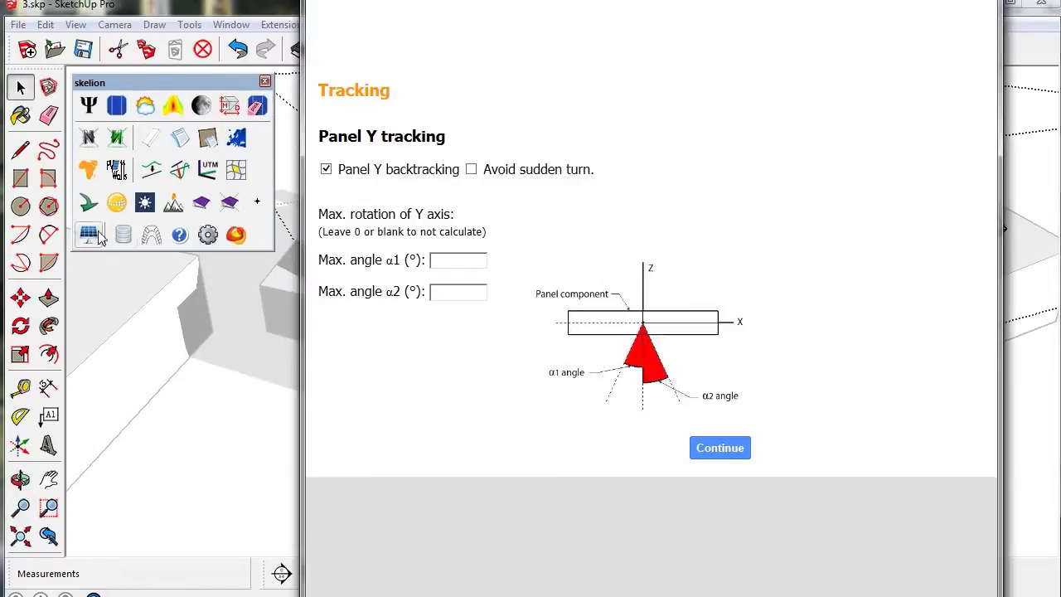
{"action": "left_click", "coordinate": [719, 448]}
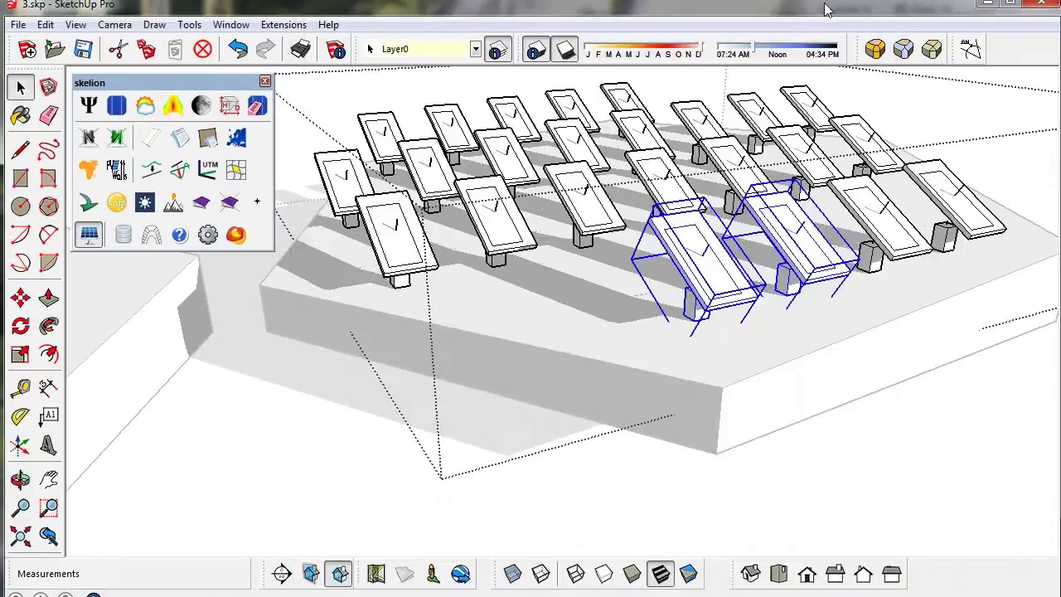
{"action": "left_click_drag", "start_coordinate": [752, 50], "coordinate": [836, 53]}
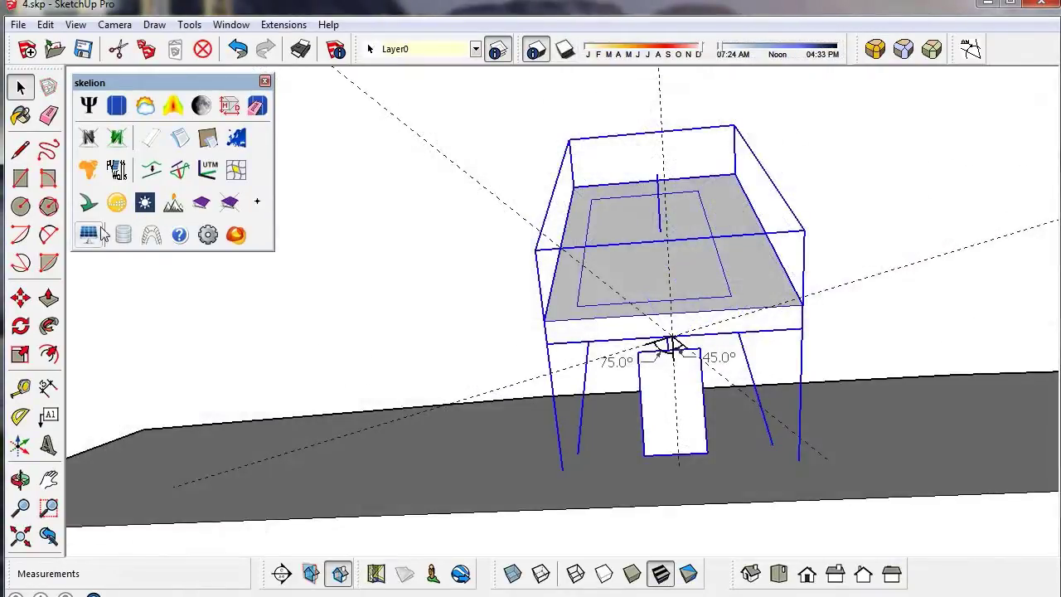
Apply Y-axis tracking with 75° and 45° max angles, then advance the sun time
{"action": "left_click", "coordinate": [90, 235]}
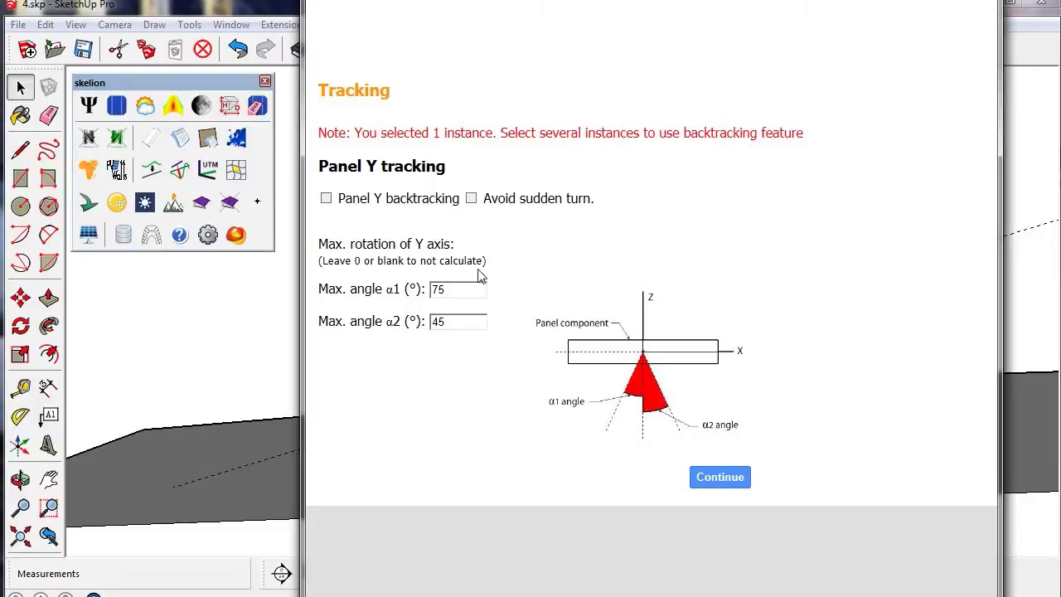
{"action": "left_click", "coordinate": [718, 483]}
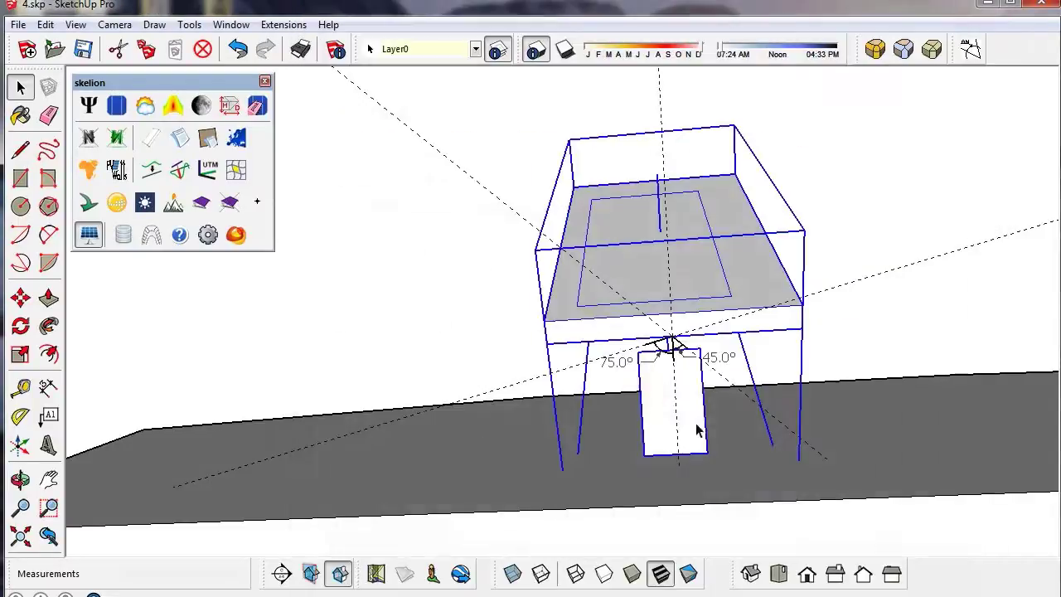
{"action": "left_click_drag", "start_coordinate": [719, 52], "coordinate": [773, 58]}
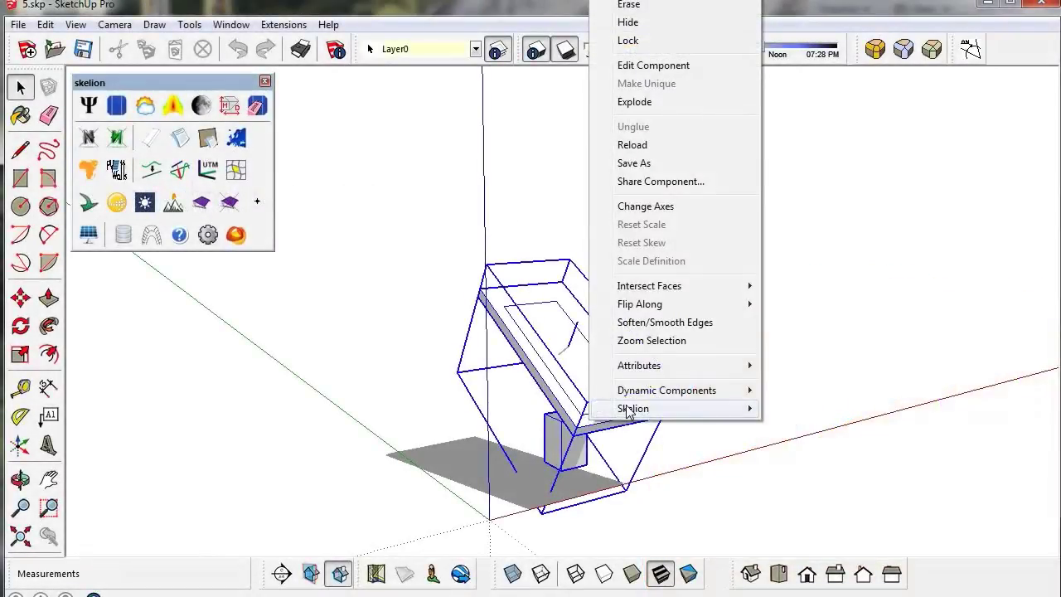
Preview and undo the Skelion attribute labels, then mark the panel as having no tracking axis
{"action": "mouse_move", "coordinate": [657, 413]}
{"action": "left_click", "coordinate": [827, 530]}
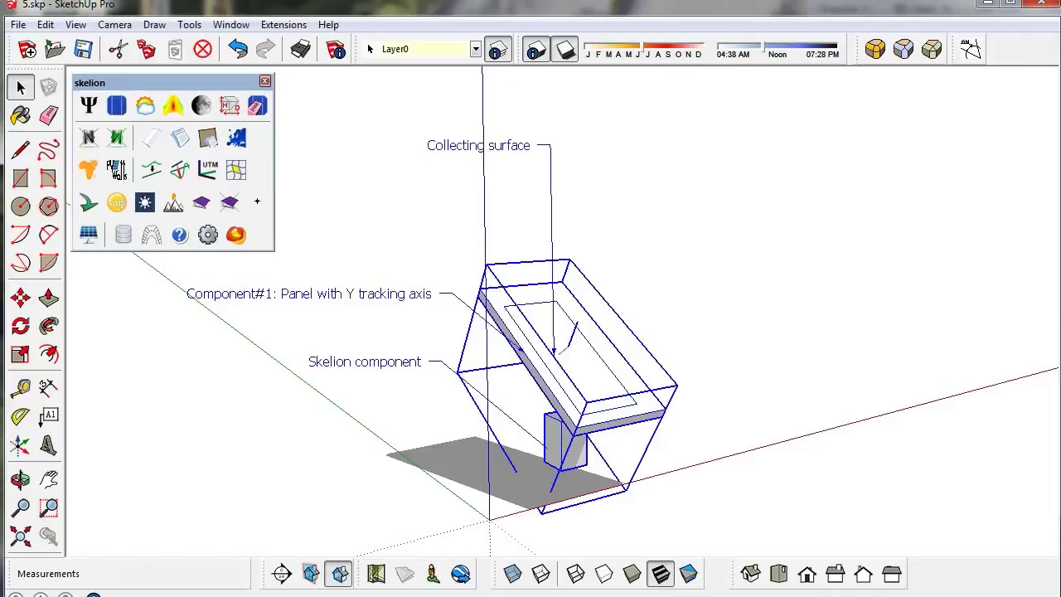
{"action": "left_click", "coordinate": [238, 48]}
{"action": "double_click", "coordinate": [543, 322]}
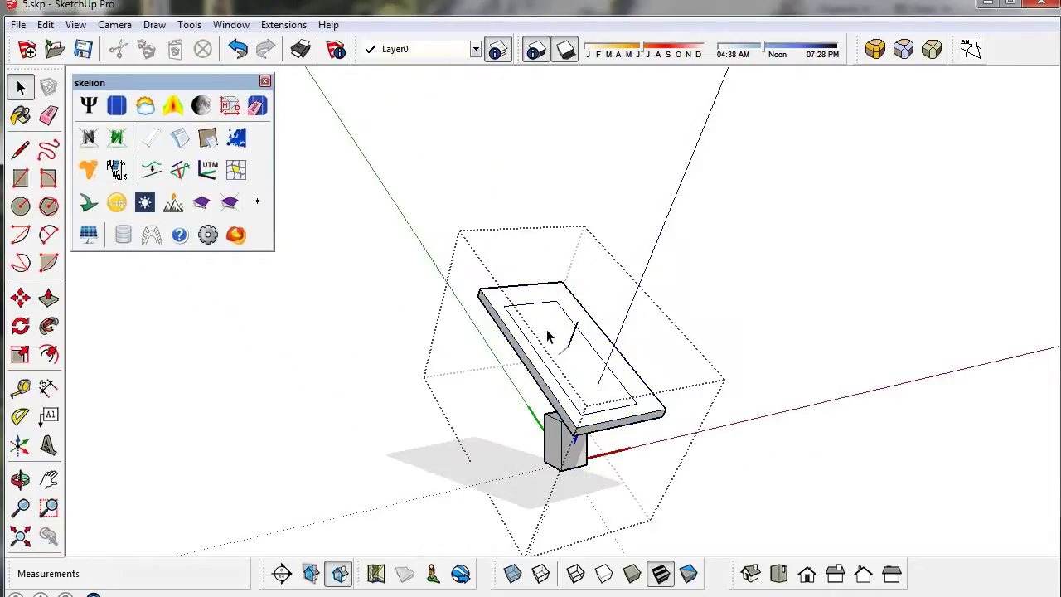
{"action": "right_click", "coordinate": [582, 420]}
{"action": "mouse_move", "coordinate": [623, 409]}
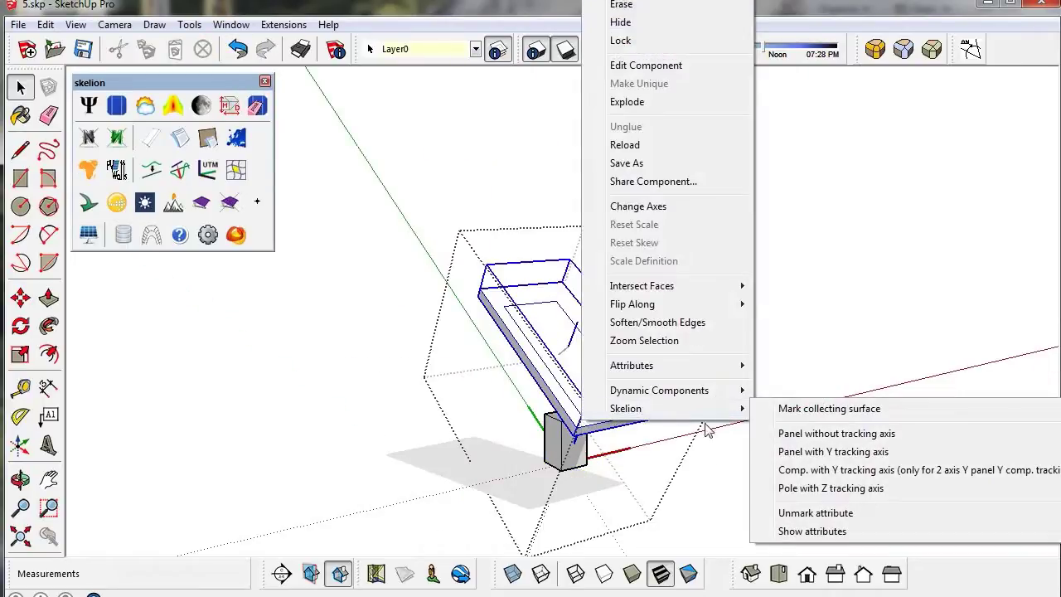
{"action": "left_click", "coordinate": [844, 435]}
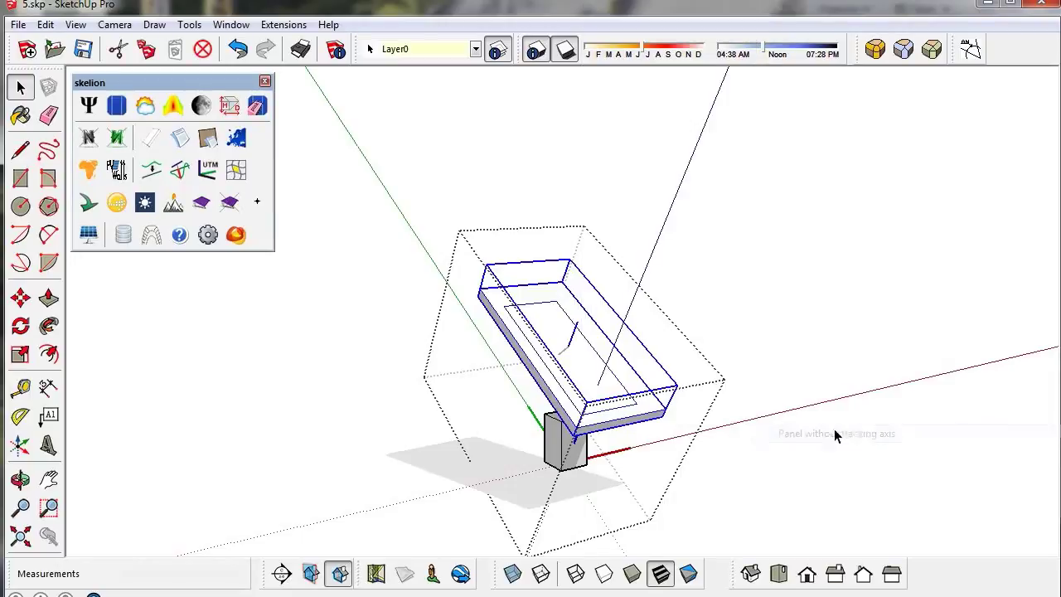
Make the support box a component and mark it as a pole with Z tracking axis
{"action": "middle_click_drag", "start_coordinate": [559, 444], "coordinate": [745, 383]}
{"action": "left_click_drag", "start_coordinate": [535, 402], "coordinate": [637, 509]}
{"action": "right_click", "coordinate": [553, 442]}
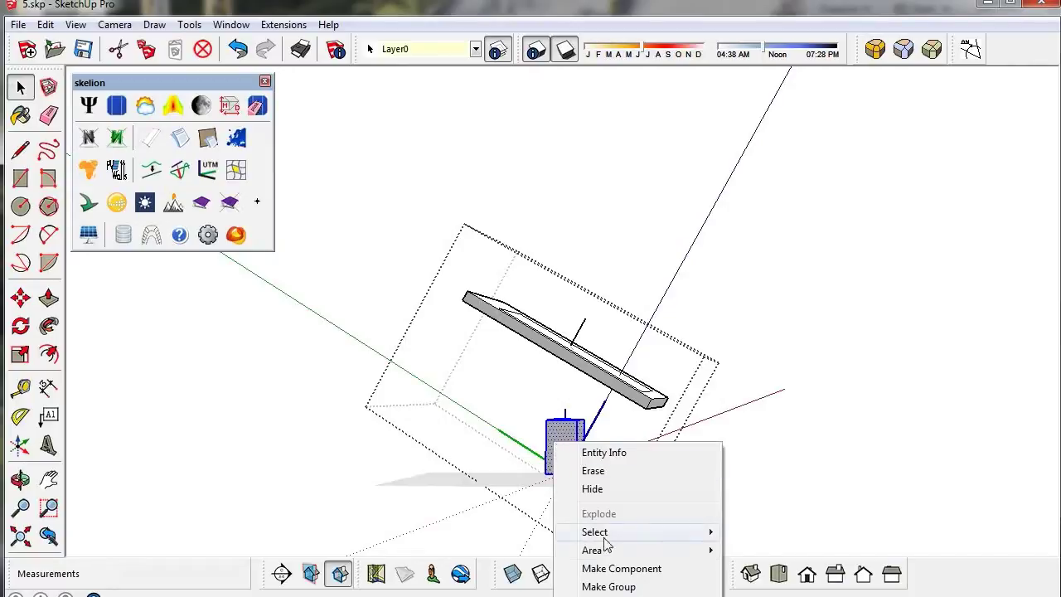
{"action": "left_click", "coordinate": [621, 567]}
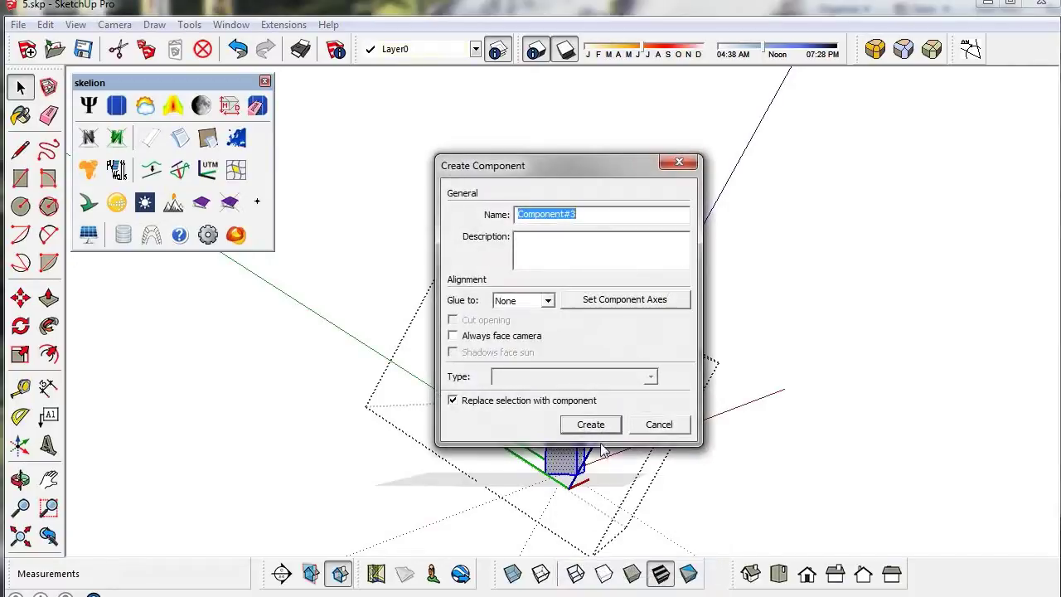
{"action": "left_click", "coordinate": [592, 490]}
{"action": "left_click", "coordinate": [571, 472]}
{"action": "right_click", "coordinate": [570, 474]}
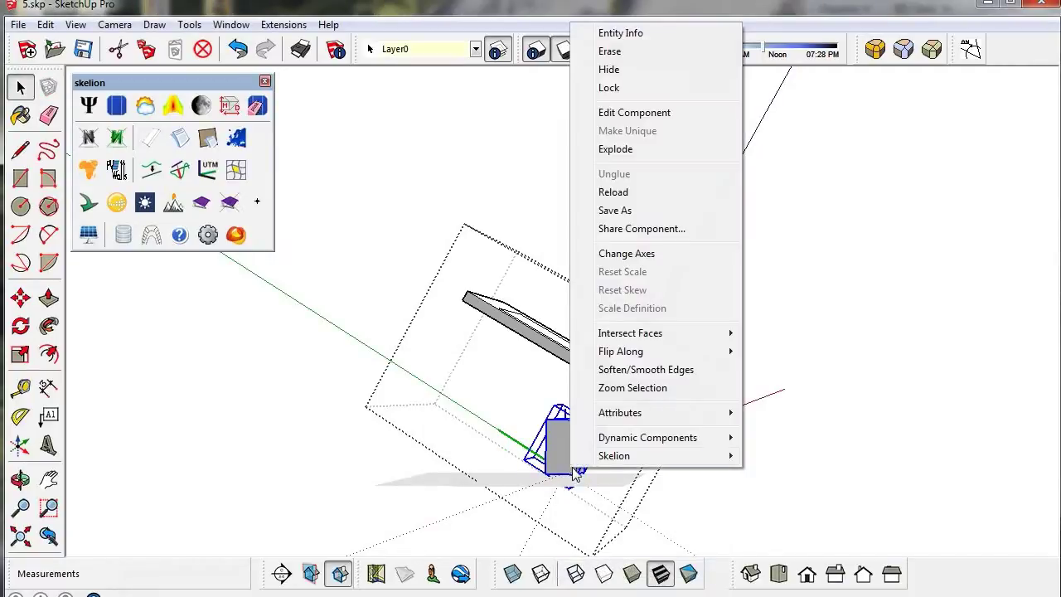
{"action": "mouse_move", "coordinate": [617, 456]}
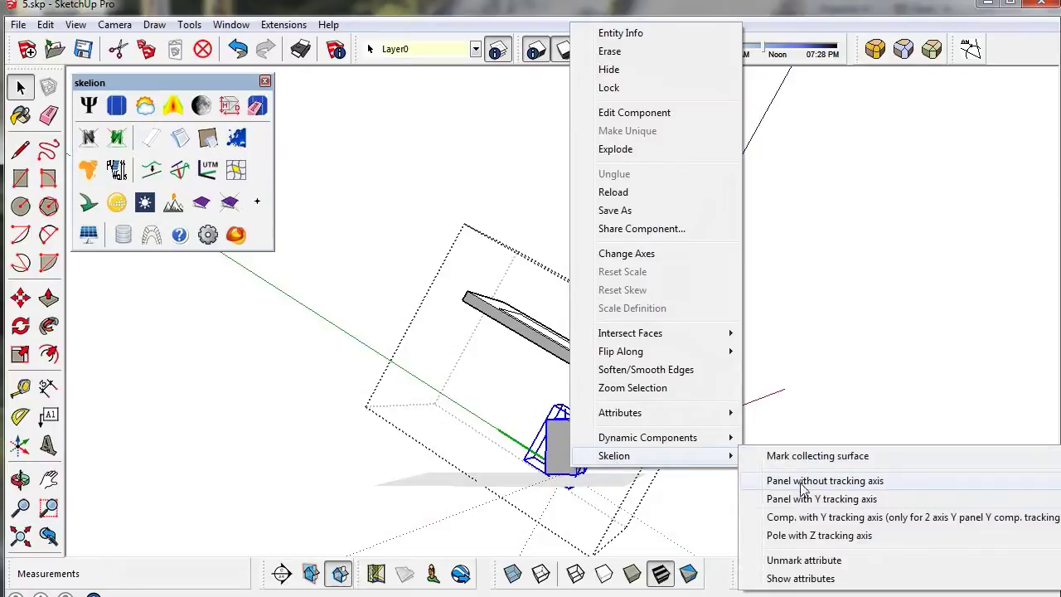
{"action": "left_click", "coordinate": [791, 535]}
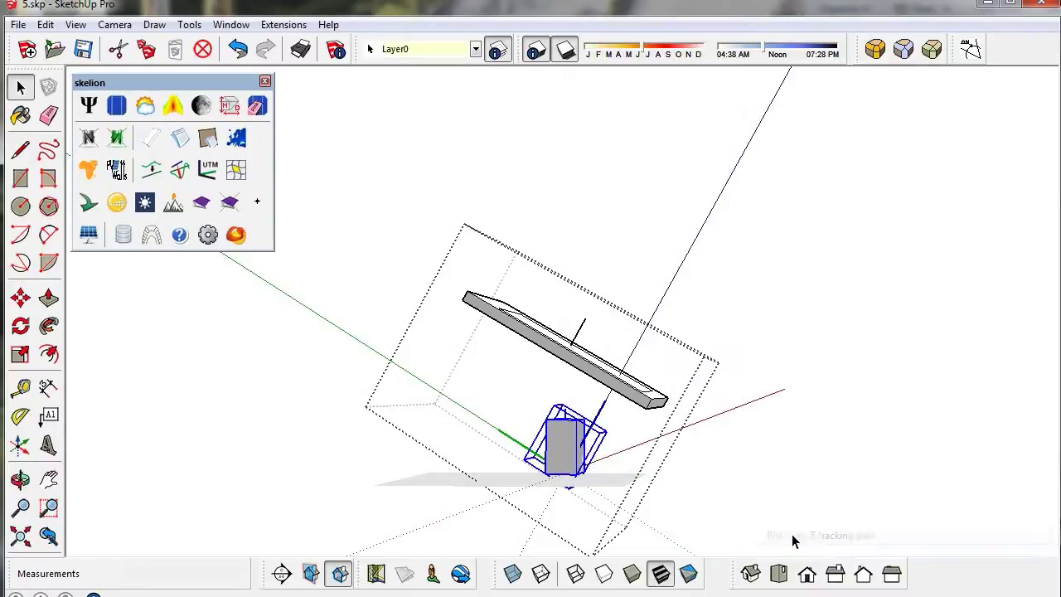
Inside the box component, place new axes at the post's top corner
{"action": "double_click", "coordinate": [569, 451]}
{"action": "key", "text": "y"}
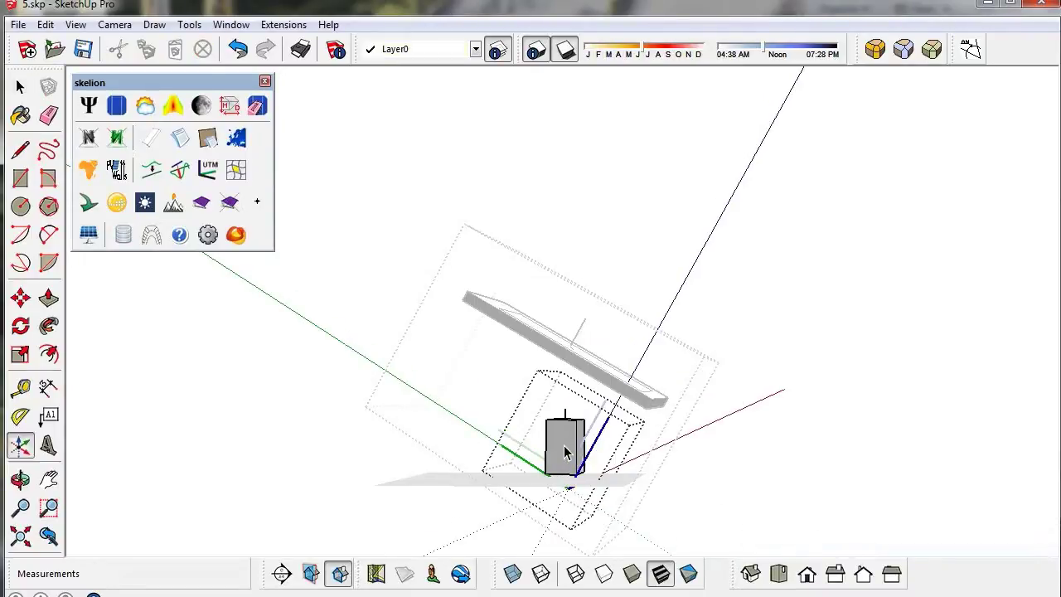
{"action": "middle_click_drag", "start_coordinate": [560, 441], "coordinate": [569, 426]}
{"action": "scroll", "coordinate": [572, 423], "scroll_direction": "up", "scroll_amount": 4}
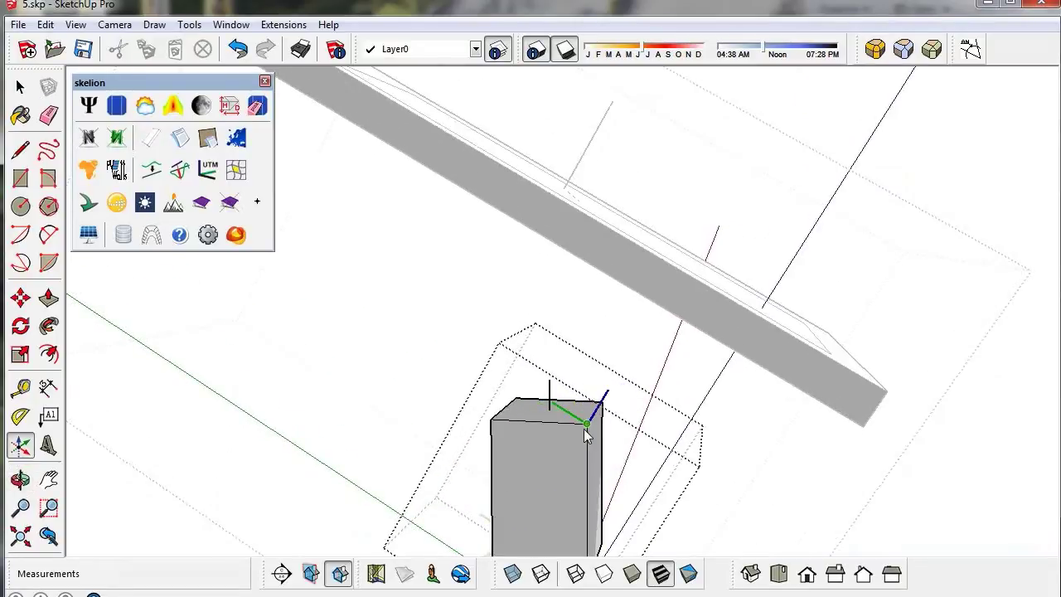
{"action": "left_click", "coordinate": [607, 419]}
{"action": "left_click", "coordinate": [609, 409]}
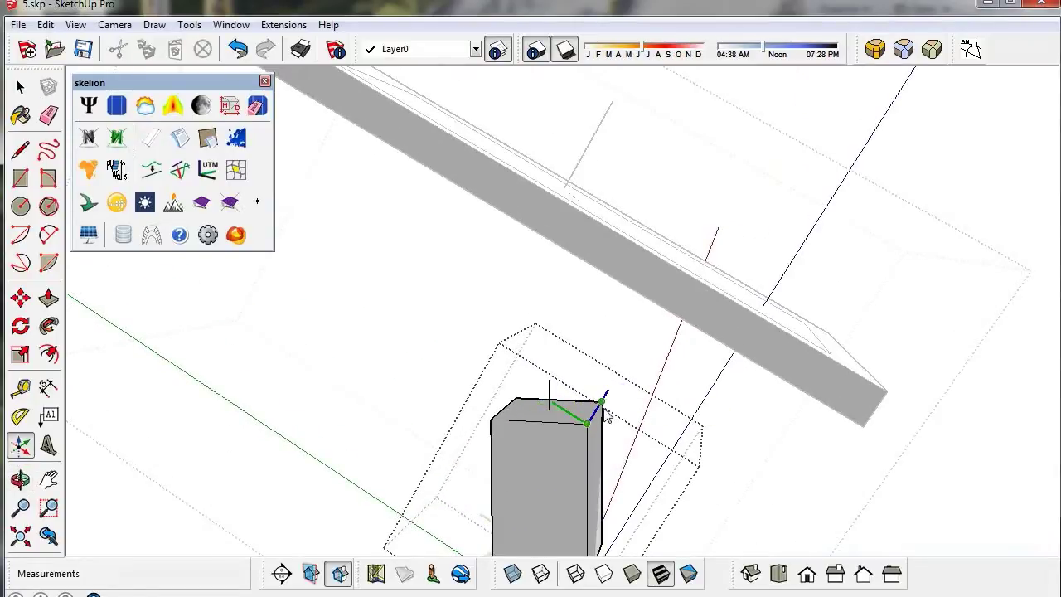
{"action": "left_click", "coordinate": [513, 428]}
Redo the axes on the post's top corner, accept Update Component Axes, and view the tilted panel
{"action": "key", "text": "y"}
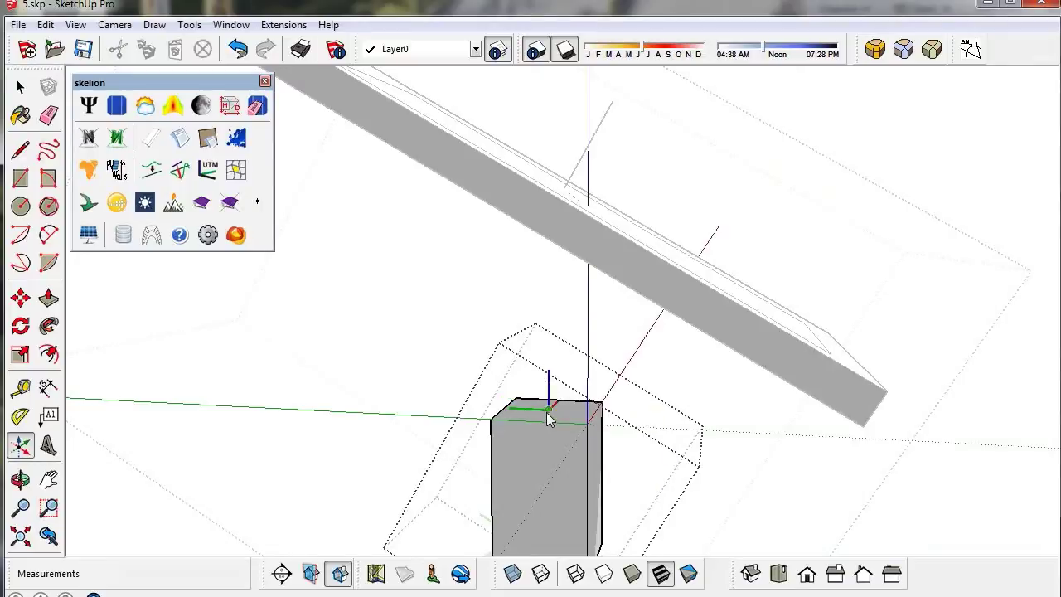
{"action": "left_click", "coordinate": [547, 411]}
{"action": "left_click", "coordinate": [565, 393]}
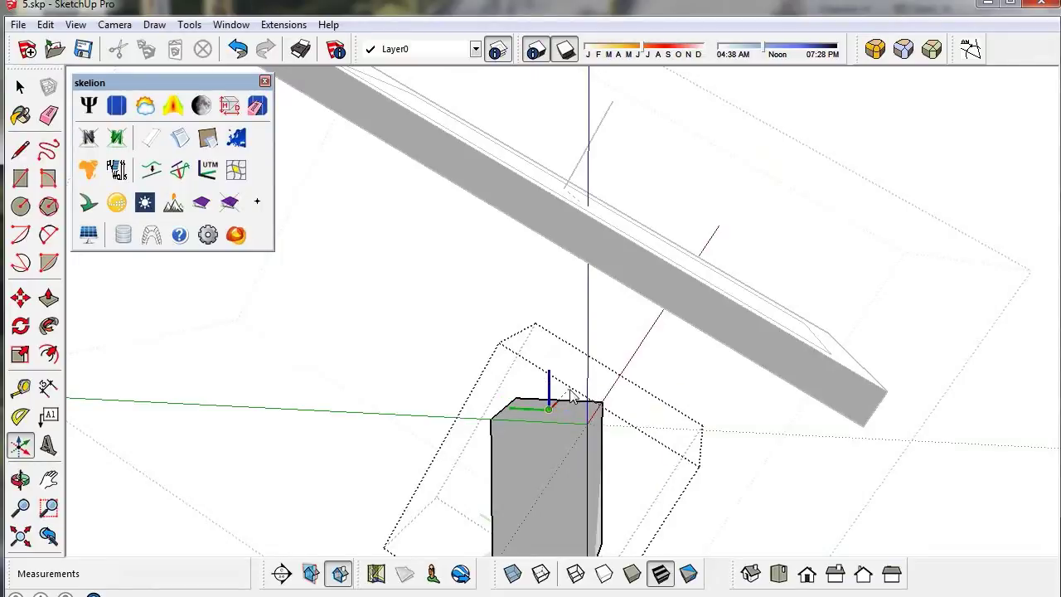
{"action": "left_click", "coordinate": [477, 408]}
{"action": "left_click", "coordinate": [421, 372]}
{"action": "key", "text": "Return"}
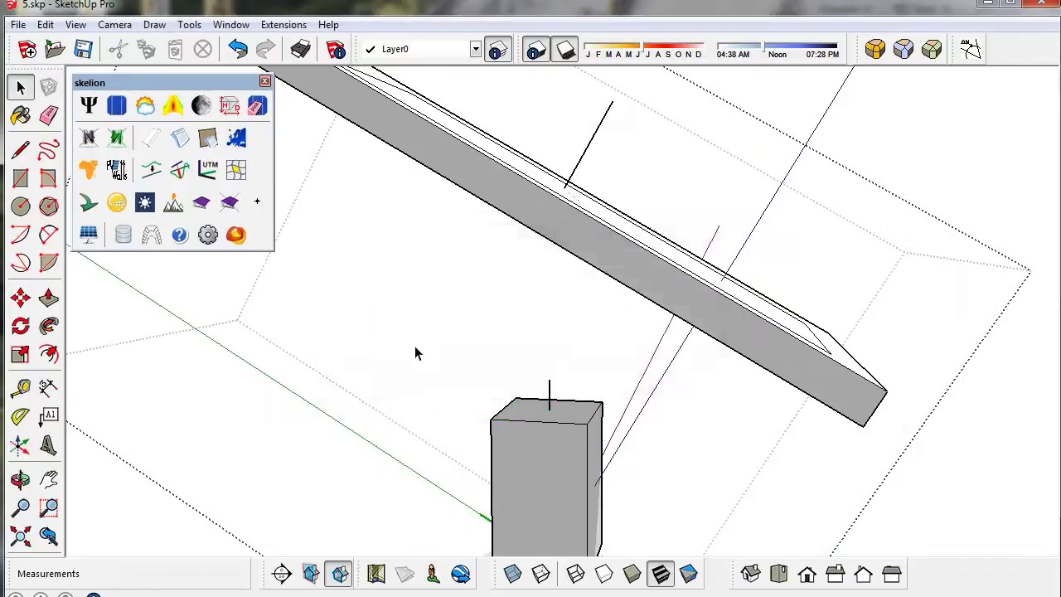
{"action": "scroll", "coordinate": [441, 340], "scroll_direction": "down", "scroll_amount": 5}
{"action": "middle_click_drag", "start_coordinate": [668, 315], "coordinate": [400, 348]}
{"action": "scroll", "coordinate": [503, 339], "scroll_direction": "down", "scroll_amount": 3}
Run Skelion pole-Z tracking on the panel-on-post component and advance the shadow time
{"action": "left_click", "coordinate": [503, 340]}
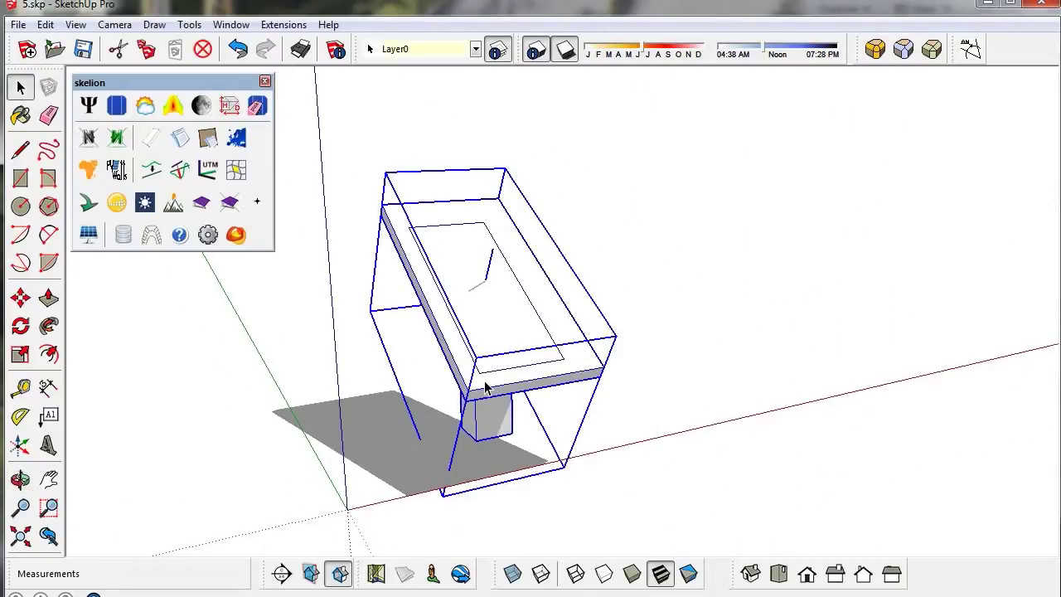
{"action": "left_click", "coordinate": [89, 235]}
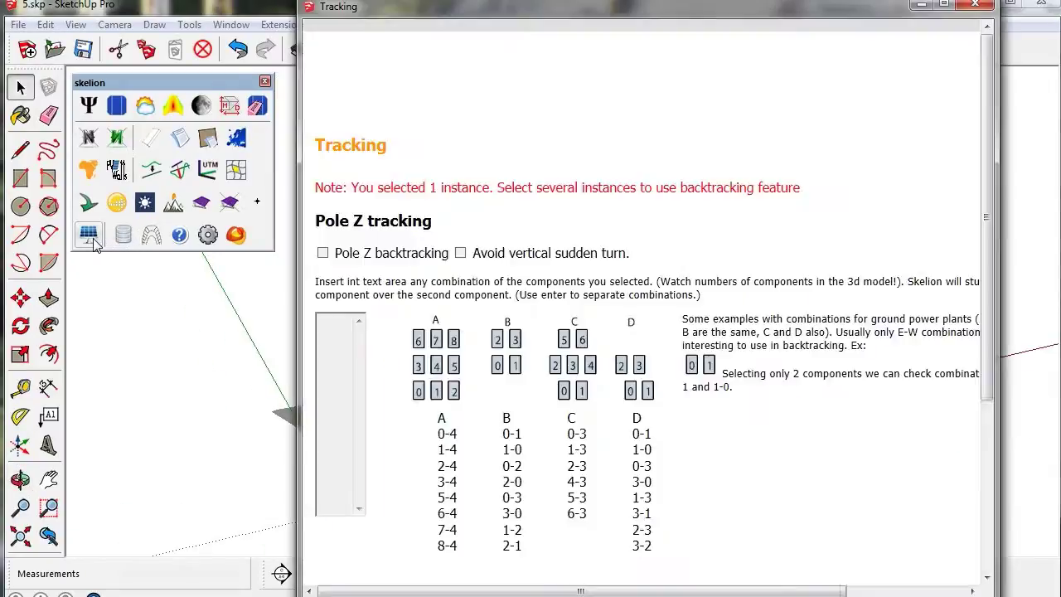
{"action": "scroll", "coordinate": [399, 328], "scroll_direction": "down", "scroll_amount": 4}
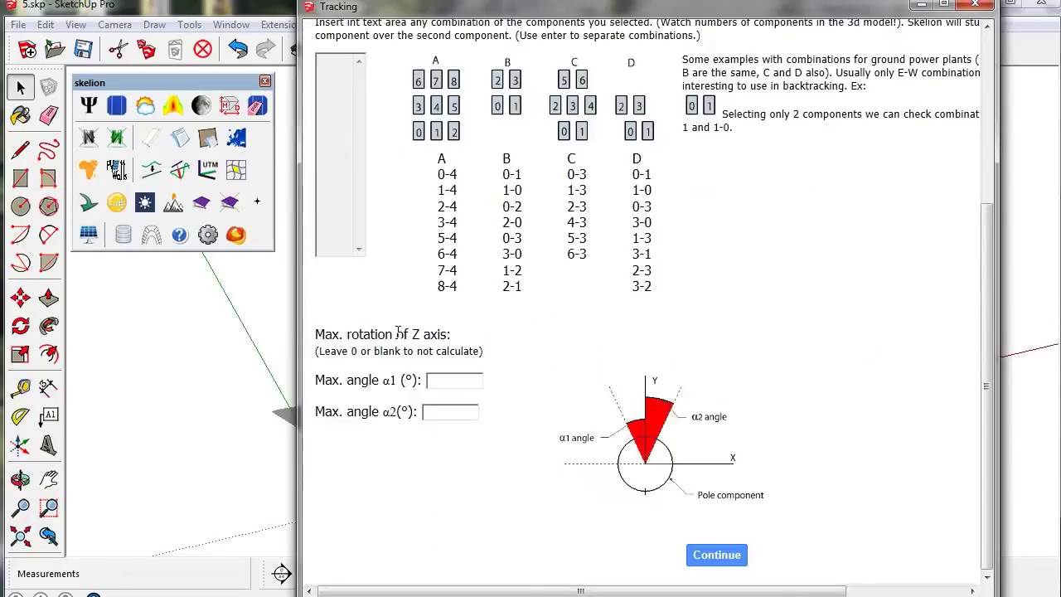
{"action": "left_click", "coordinate": [718, 556]}
{"action": "left_click_drag", "start_coordinate": [770, 51], "coordinate": [810, 51]}
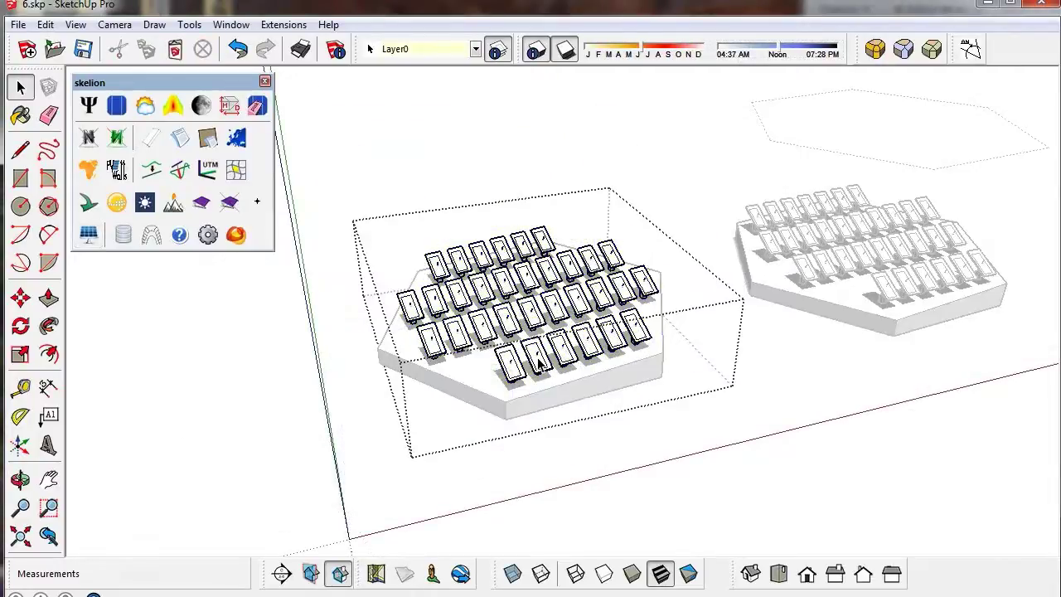
Select two neighbouring front-row panels and open the Skelion tracking settings
{"action": "left_click", "coordinate": [538, 358]}
{"action": "left_click", "coordinate": [511, 365], "text": "ctrl"}
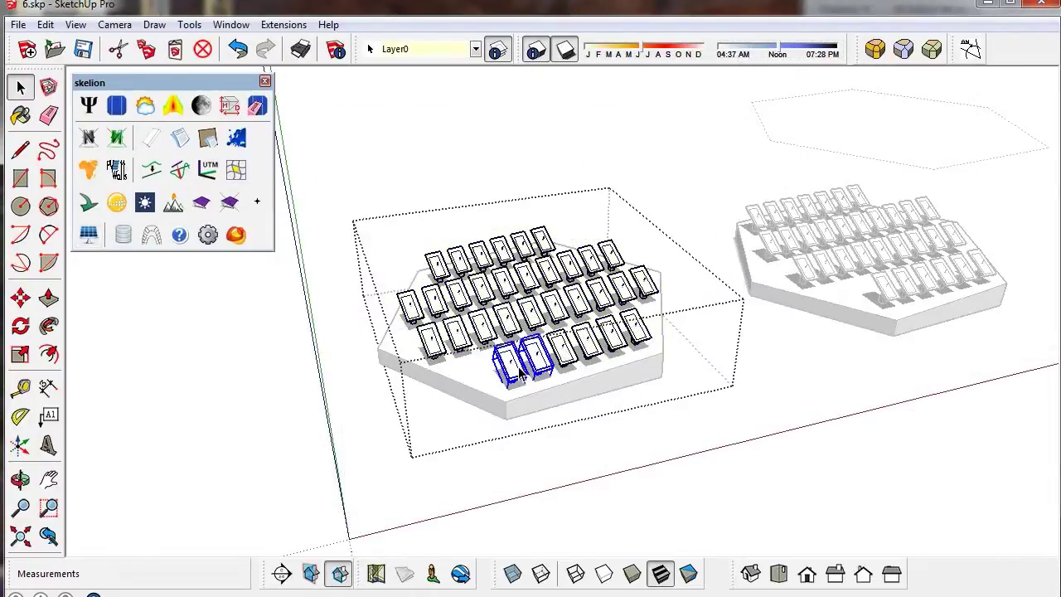
{"action": "left_click", "coordinate": [88, 235]}
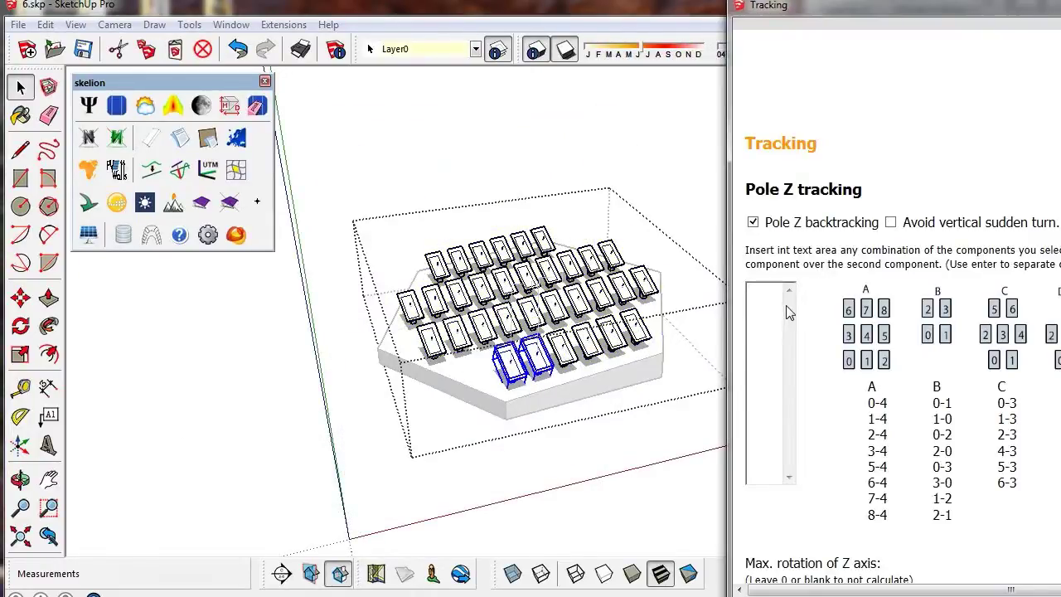
{"action": "middle_click_drag", "start_coordinate": [653, 342], "coordinate": [516, 208]}
{"action": "scroll", "coordinate": [509, 212], "scroll_direction": "up", "scroll_amount": 2}
Enter pole-Z backtracking combinations 0-1 and 1-0, then move the shadow time toward evening
{"action": "left_click", "coordinate": [772, 344]}
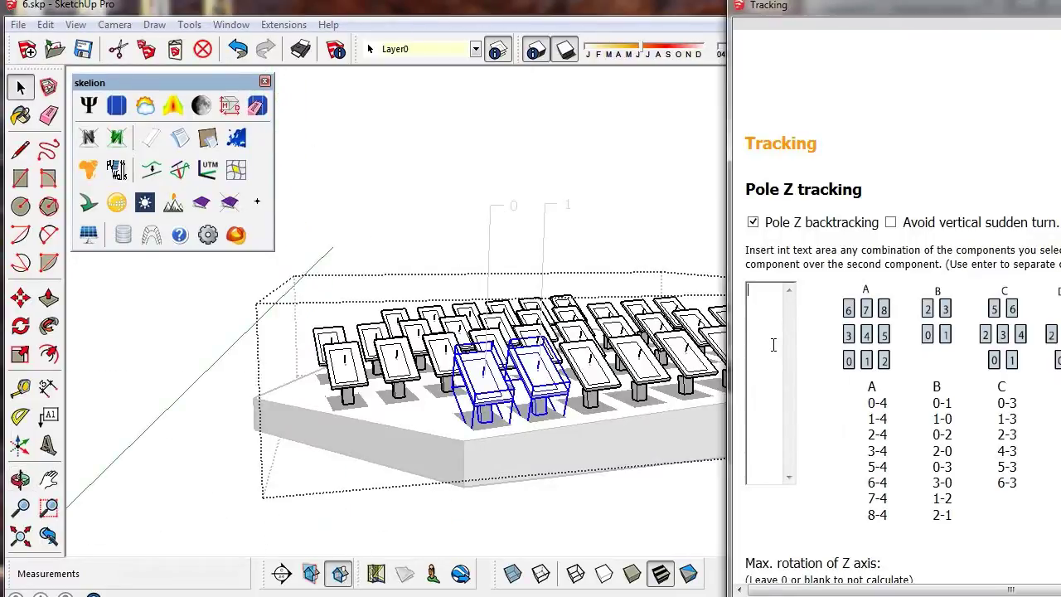
{"action": "type", "text": "0-1"}
{"action": "key", "text": "Return"}
{"action": "type", "text": "1-0"}
{"action": "scroll", "coordinate": [859, 329], "scroll_direction": "down", "scroll_amount": 3}
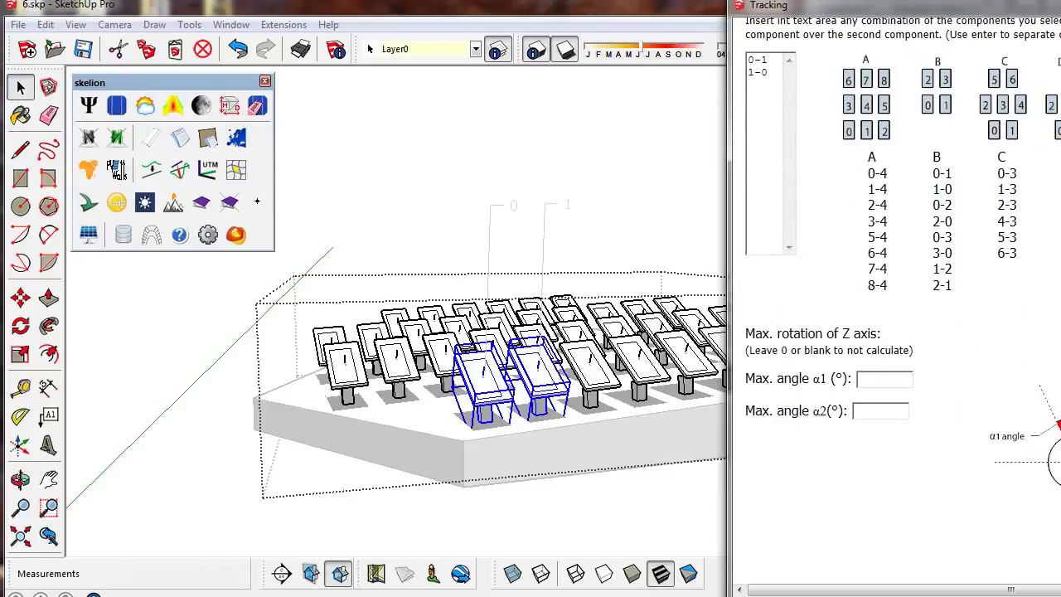
{"action": "mouse_move", "coordinate": [530, 389]}
{"action": "middle_mouse_down"}
{"action": "mouse_move", "coordinate": [539, 440]}
{"action": "mouse_move", "coordinate": [548, 356]}
{"action": "middle_mouse_up"}
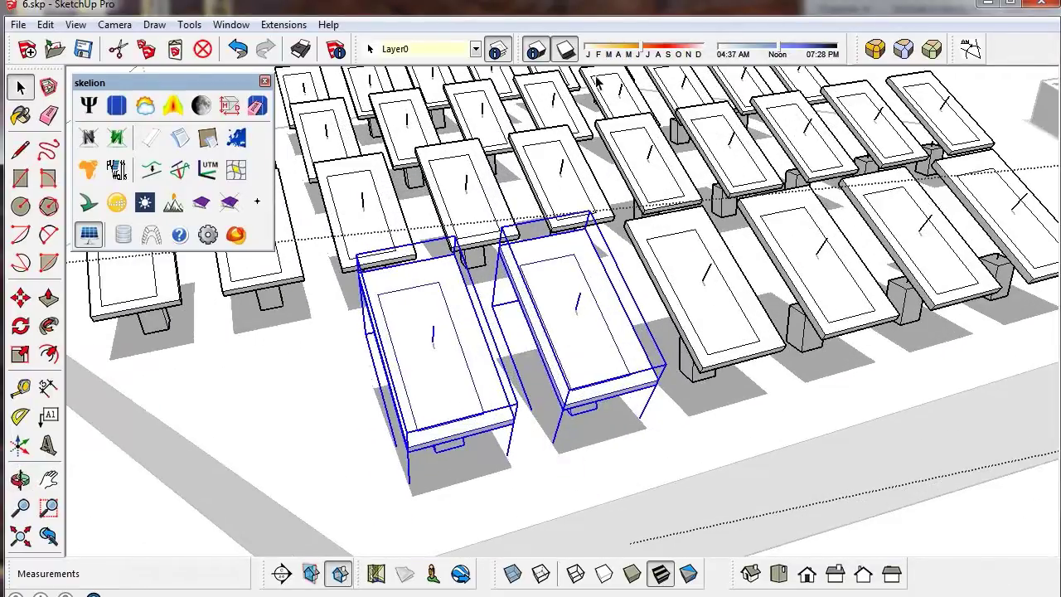
{"action": "mouse_move", "coordinate": [765, 52]}
{"action": "left_mouse_down"}
{"action": "mouse_move", "coordinate": [814, 53]}
{"action": "mouse_move", "coordinate": [779, 53]}
{"action": "left_mouse_up"}
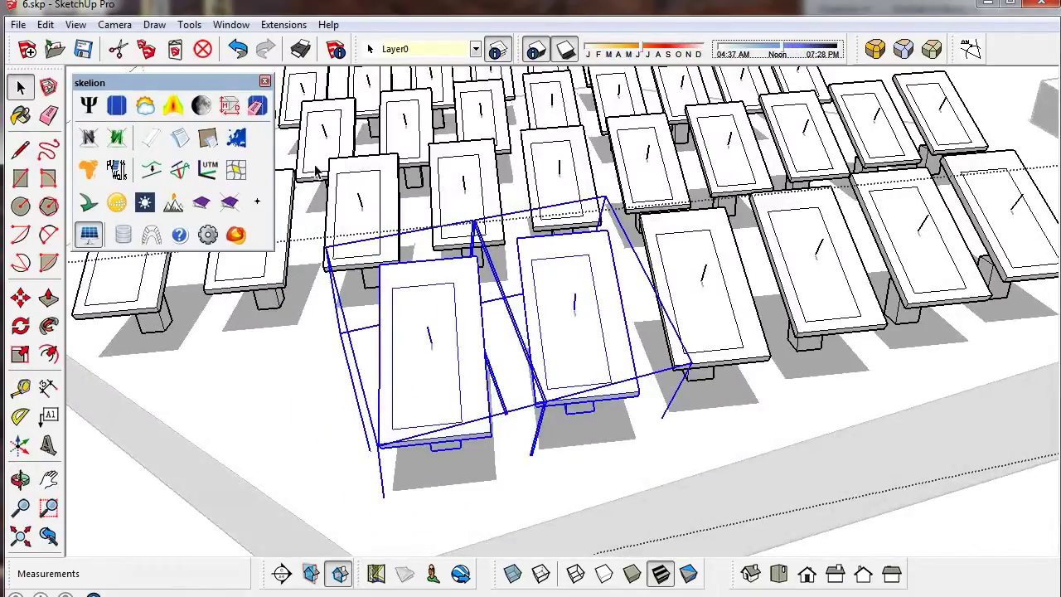
Rerun tracking past the missing-combinations warning, shift time toward evening, and recalculate
{"action": "left_click", "coordinate": [88, 235]}
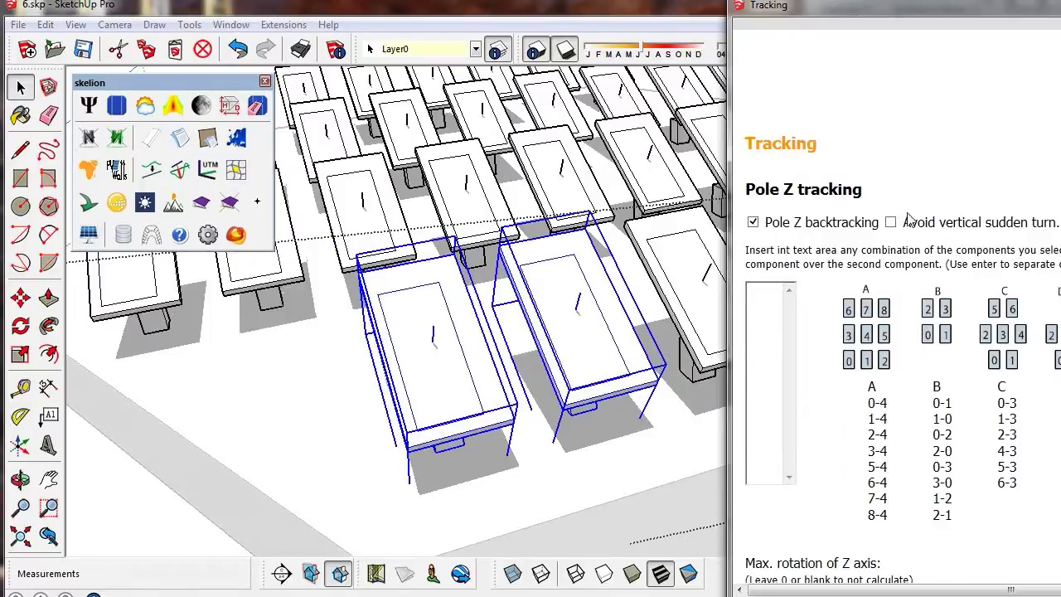
{"action": "scroll", "coordinate": [956, 207], "scroll_direction": "down", "scroll_amount": 3}
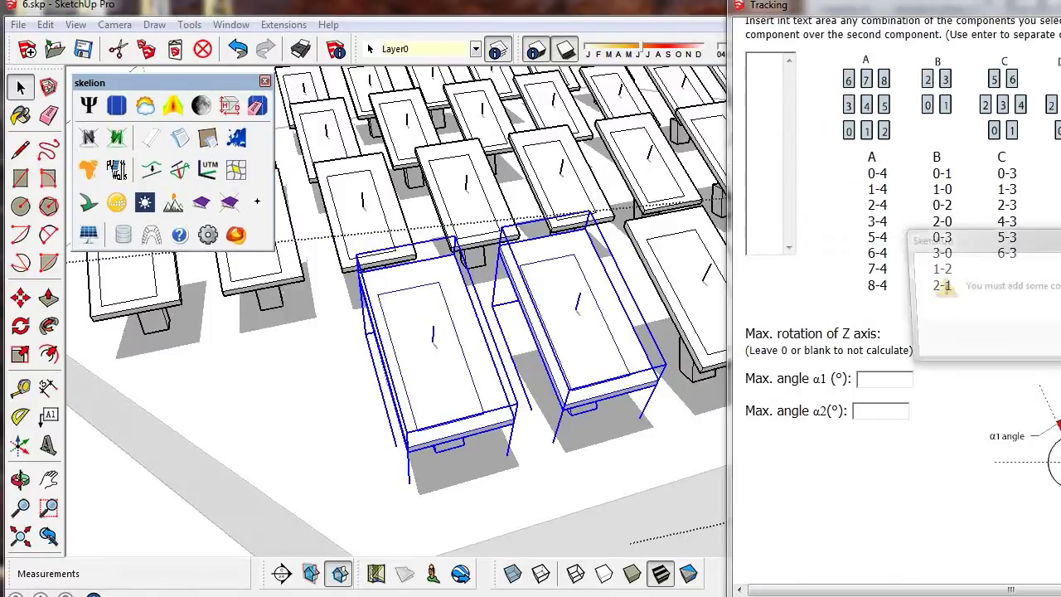
{"action": "key", "text": "Return"}
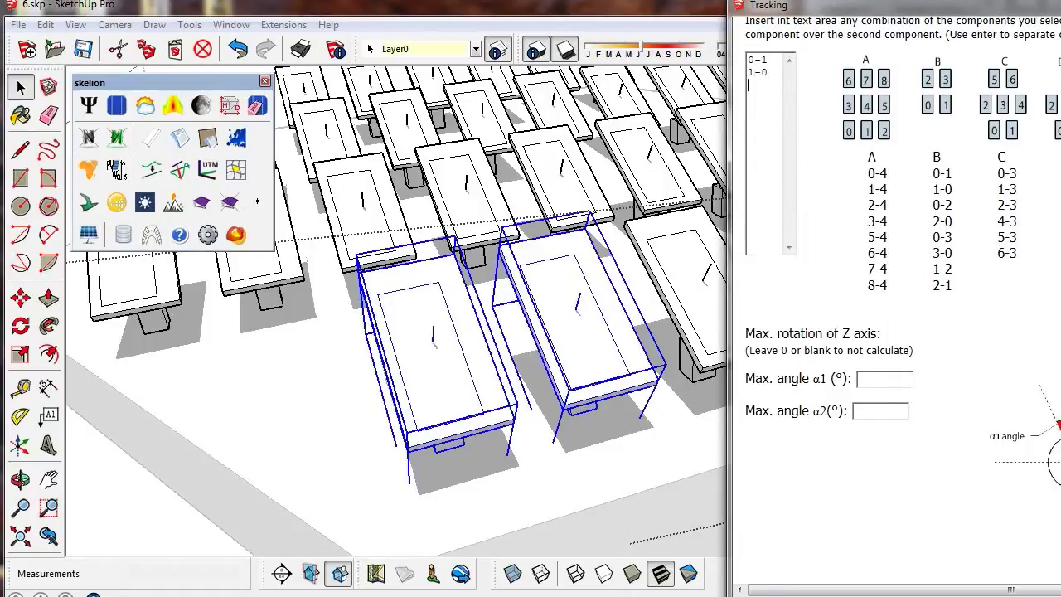
{"action": "mouse_move", "coordinate": [779, 57]}
{"action": "left_mouse_down"}
{"action": "mouse_move", "coordinate": [837, 60]}
{"action": "mouse_move", "coordinate": [798, 50]}
{"action": "left_mouse_up"}
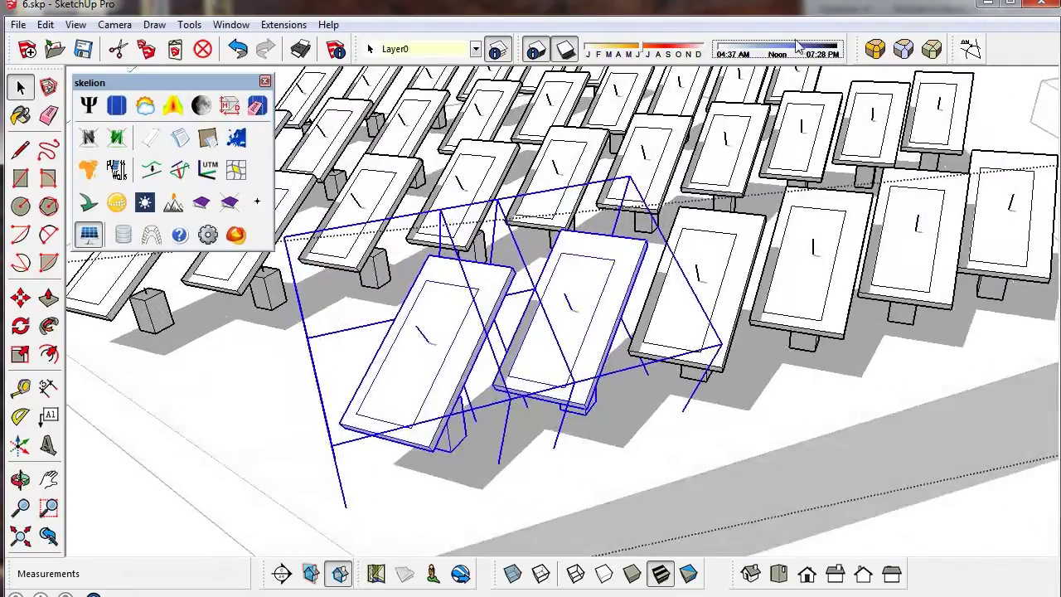
{"action": "left_click", "coordinate": [89, 234]}
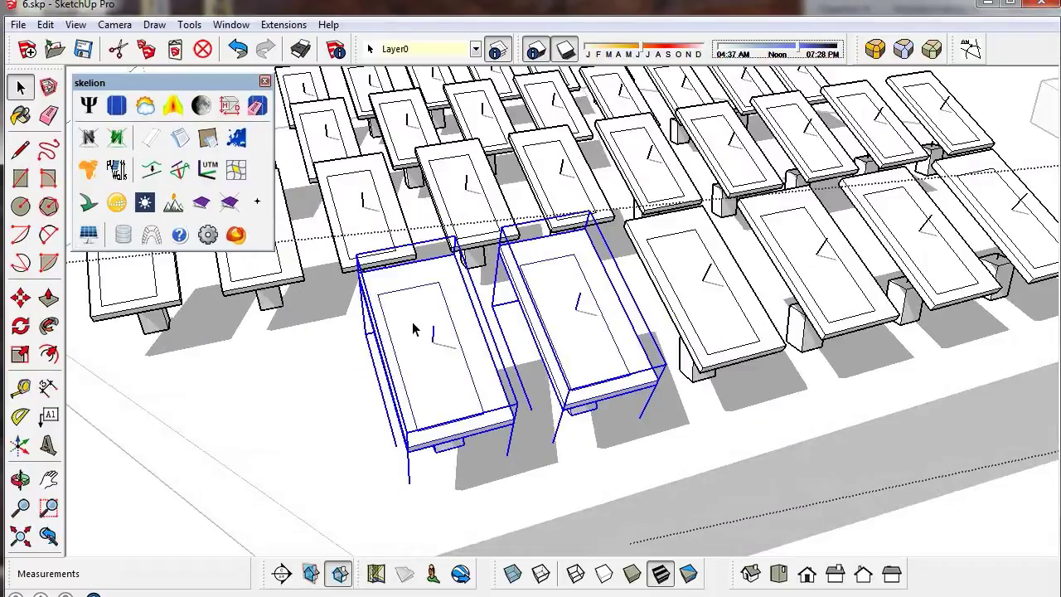
{"action": "scroll", "coordinate": [416, 327], "scroll_direction": "down", "scroll_amount": 3}
Exit group editing and select two panels in the right array
{"action": "scroll", "coordinate": [416, 325], "scroll_direction": "down", "scroll_amount": 3}
{"action": "left_click", "coordinate": [793, 398]}
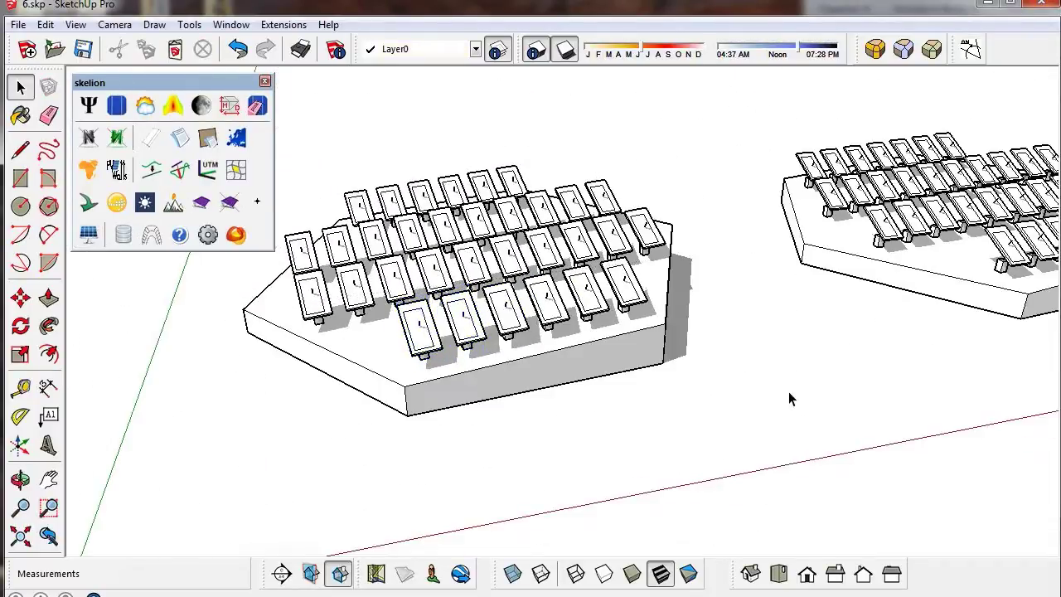
{"action": "middle_click_drag", "start_coordinate": [793, 398], "coordinate": [489, 305]}
{"action": "scroll", "coordinate": [497, 321], "scroll_direction": "down", "scroll_amount": 2}
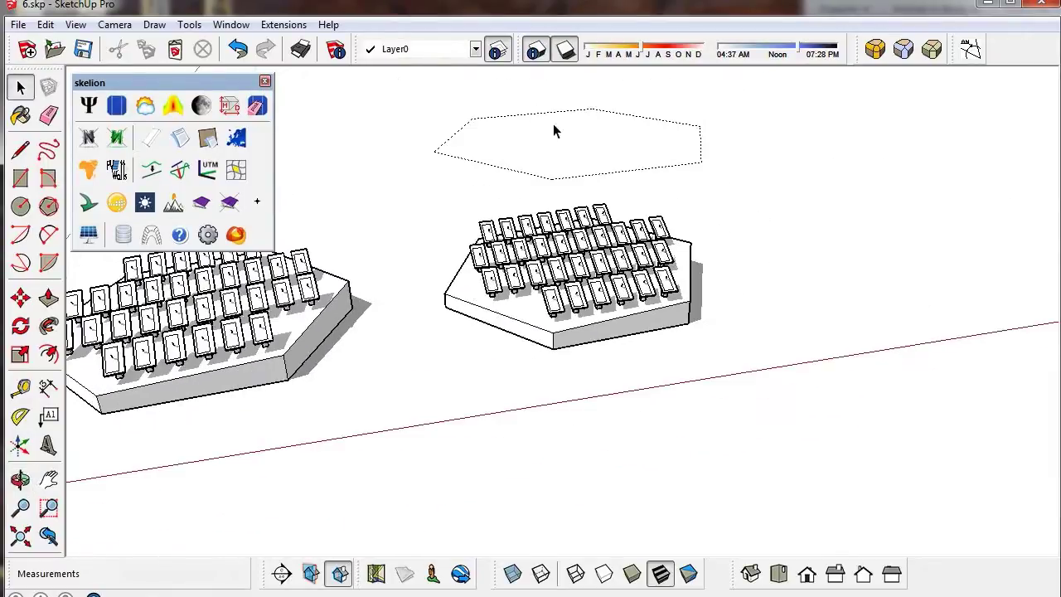
{"action": "scroll", "coordinate": [566, 290], "scroll_direction": "up", "scroll_amount": 5}
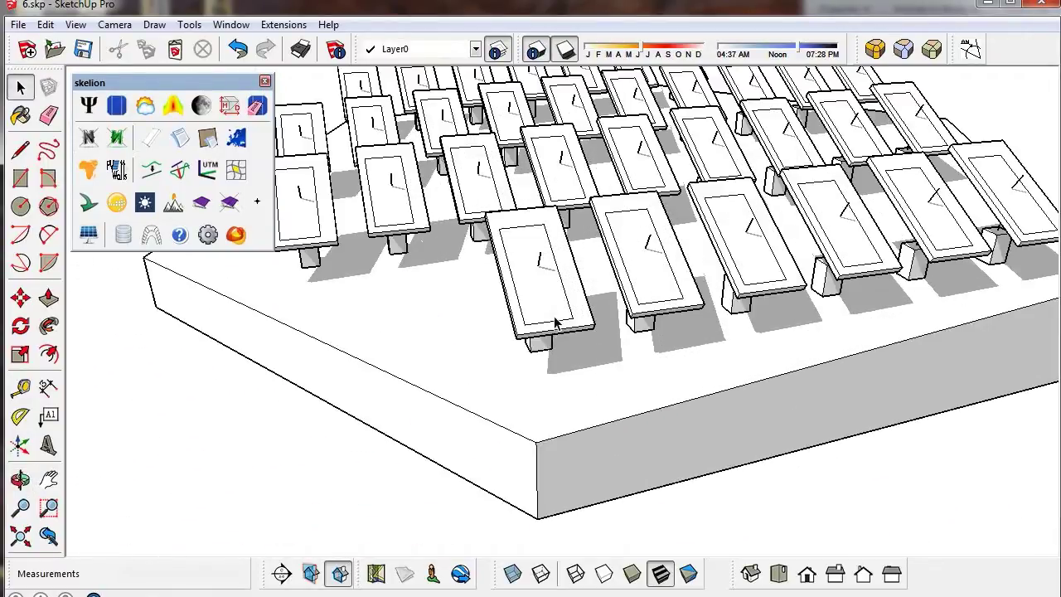
{"action": "scroll", "coordinate": [537, 260], "scroll_direction": "up", "scroll_amount": 2}
{"action": "left_click", "coordinate": [550, 279]}
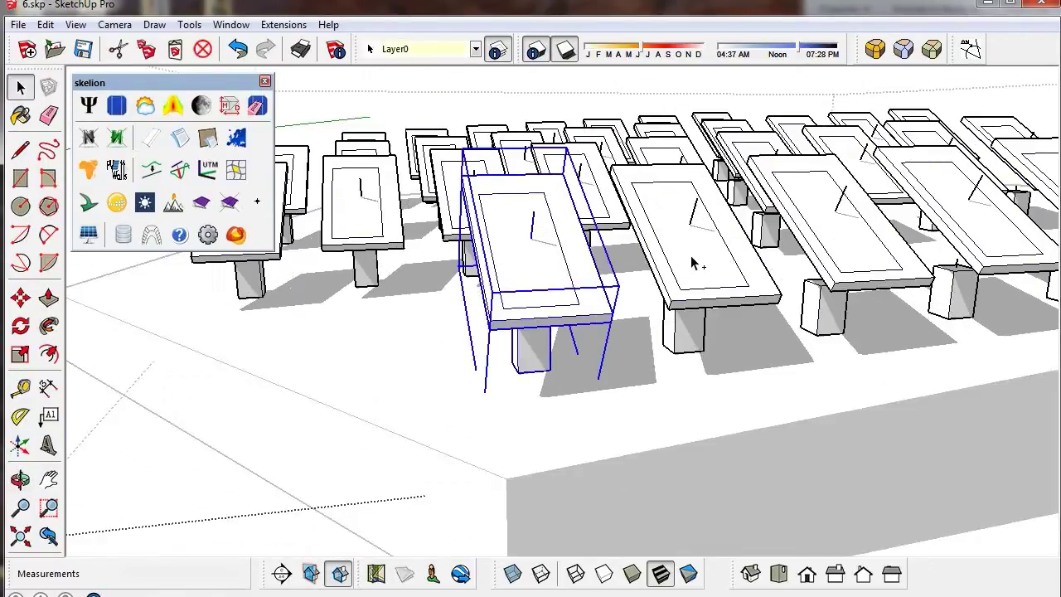
{"action": "left_click", "coordinate": [696, 264], "text": "ctrl"}
Apply pole-Z backtracking with 0-1 and 1-0 and sweep the shadow time toward noon
{"action": "left_click", "coordinate": [89, 235]}
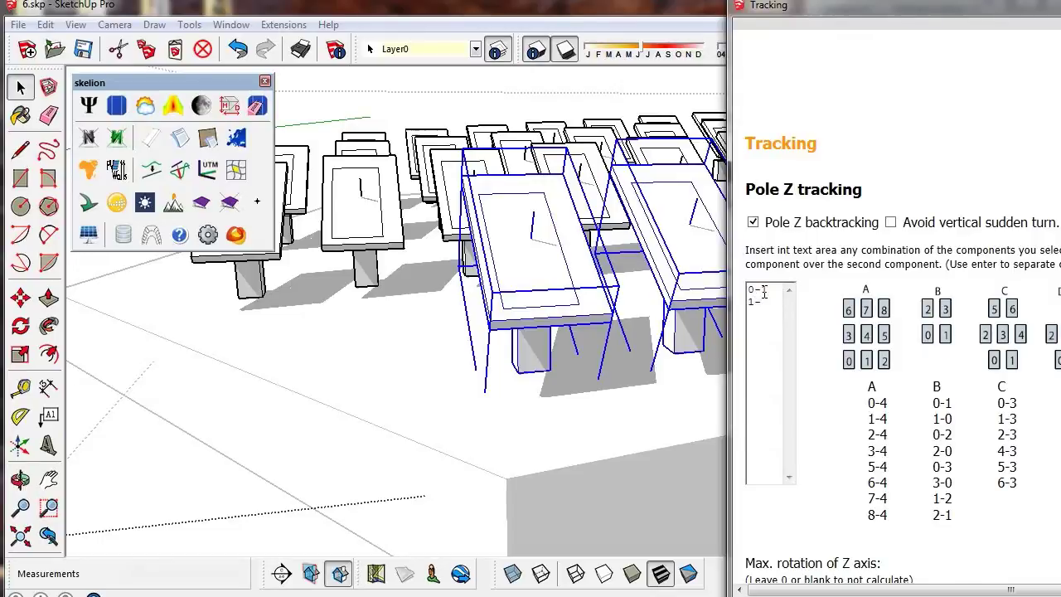
{"action": "scroll", "coordinate": [846, 375], "scroll_direction": "down", "scroll_amount": 3}
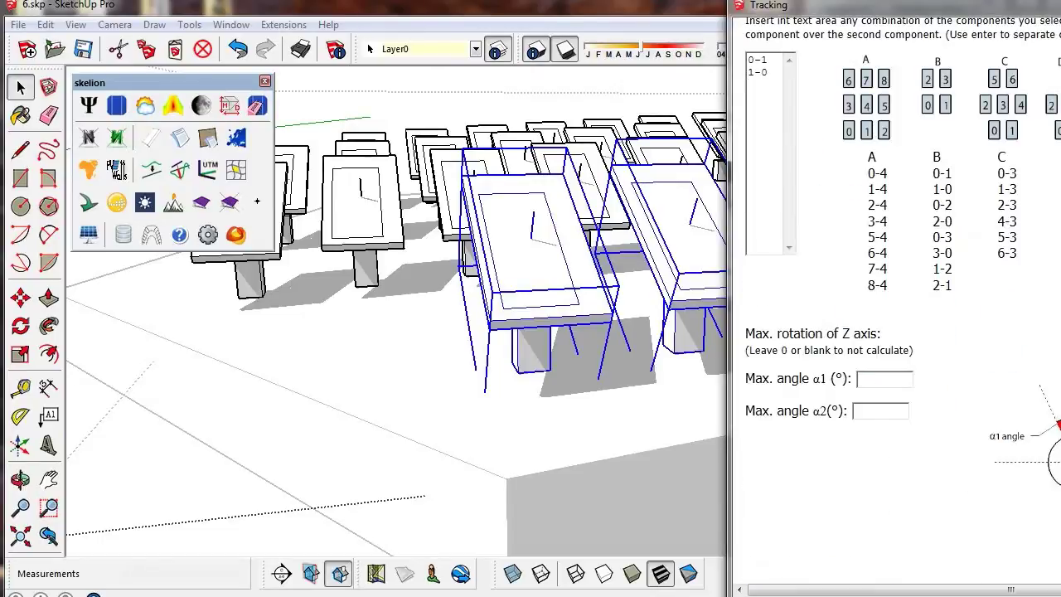
{"action": "scroll", "coordinate": [705, 344], "scroll_direction": "down", "scroll_amount": 6}
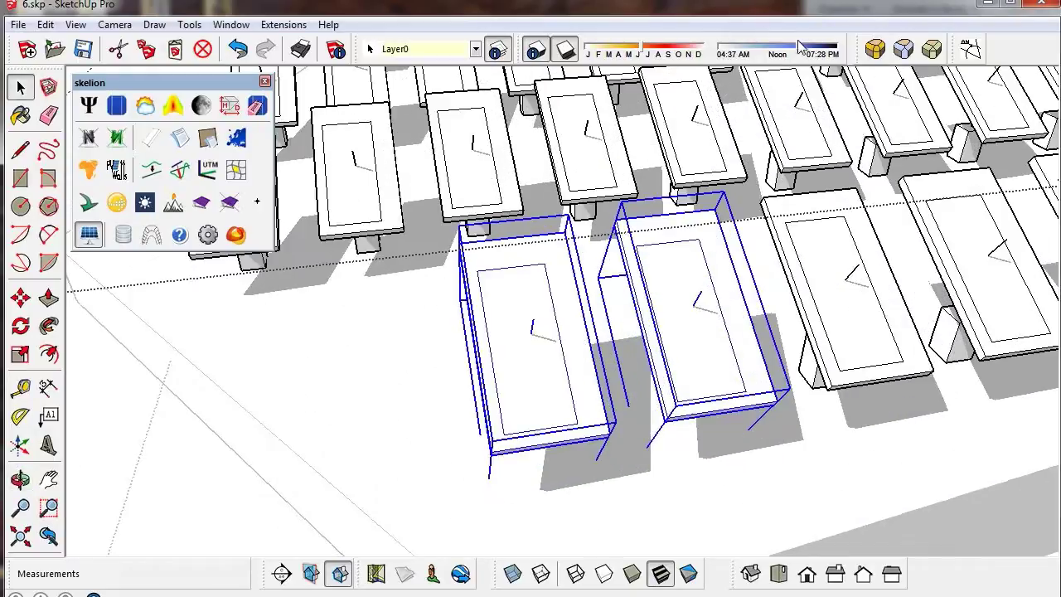
{"action": "mouse_move", "coordinate": [800, 50]}
{"action": "left_mouse_down"}
{"action": "mouse_move", "coordinate": [725, 49]}
{"action": "mouse_move", "coordinate": [791, 48]}
{"action": "left_mouse_up"}
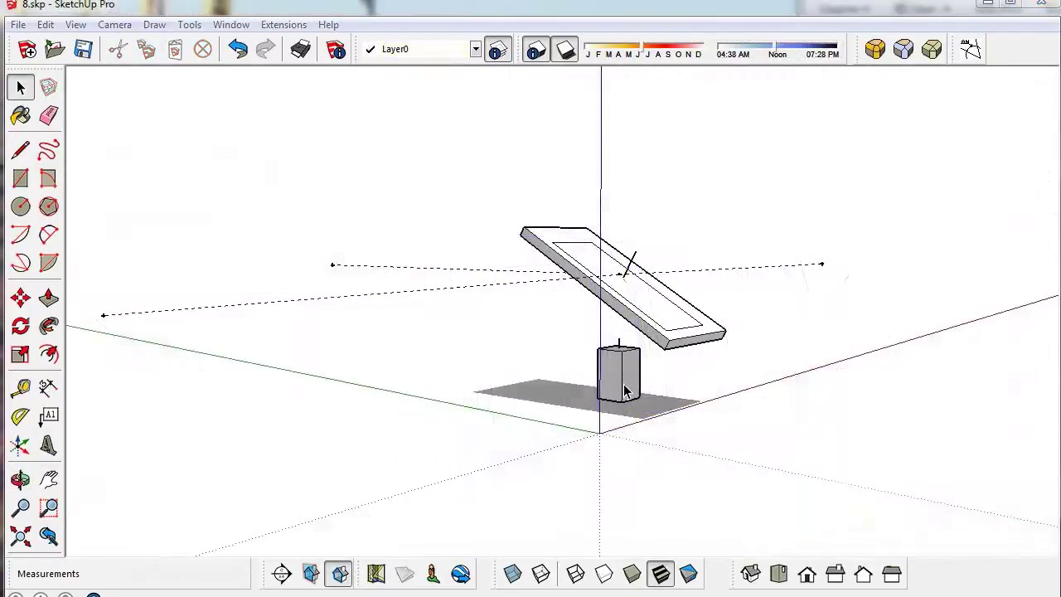
Select the single panel component and switch to a top view
{"action": "left_click", "coordinate": [617, 386]}
{"action": "double_click", "coordinate": [618, 385]}
{"action": "double_click", "coordinate": [618, 385]}
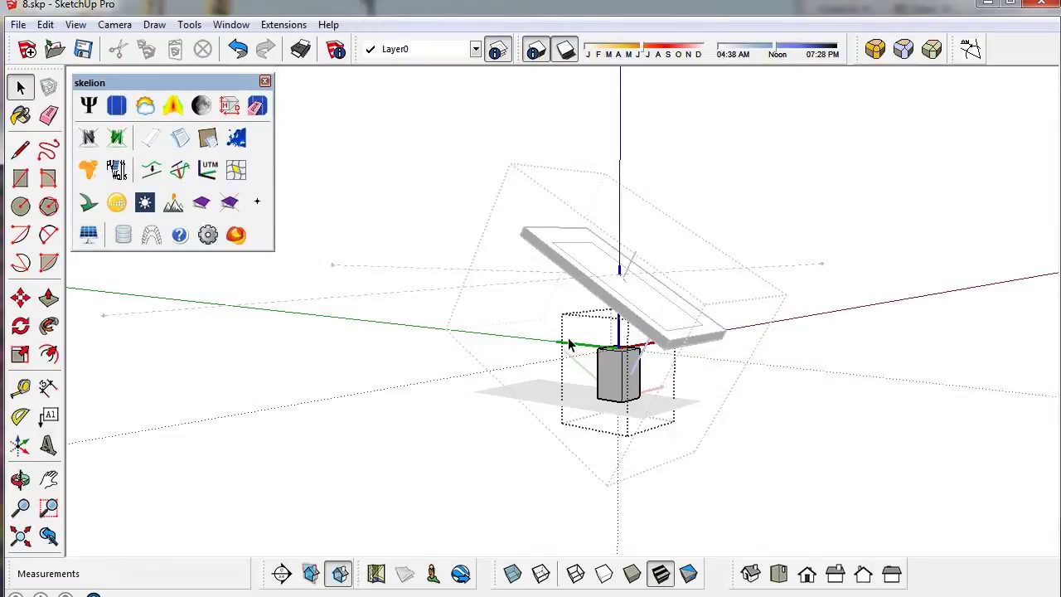
{"action": "left_click", "coordinate": [705, 181]}
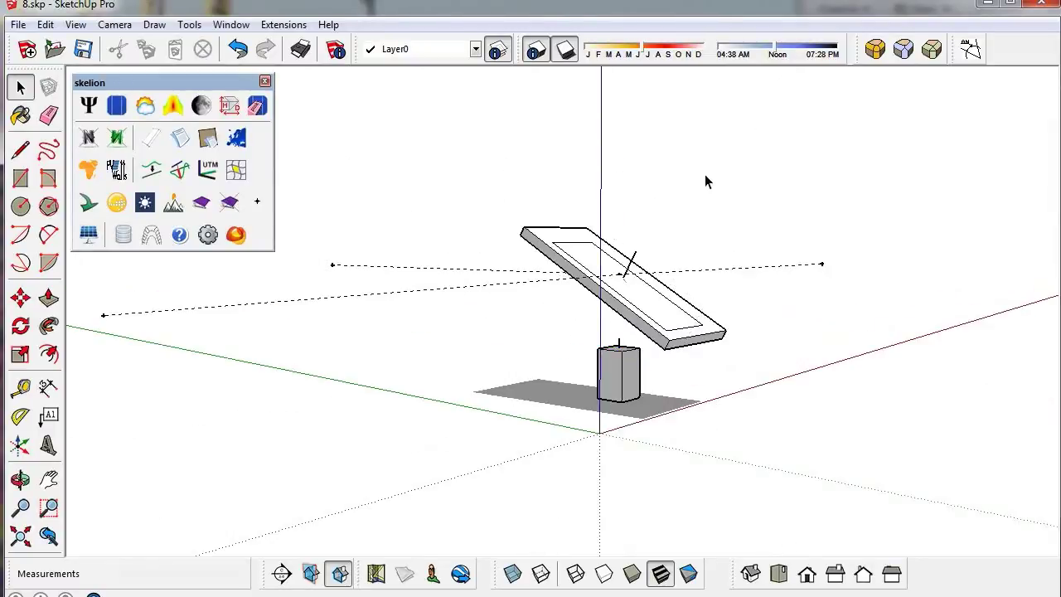
{"action": "left_click", "coordinate": [602, 239]}
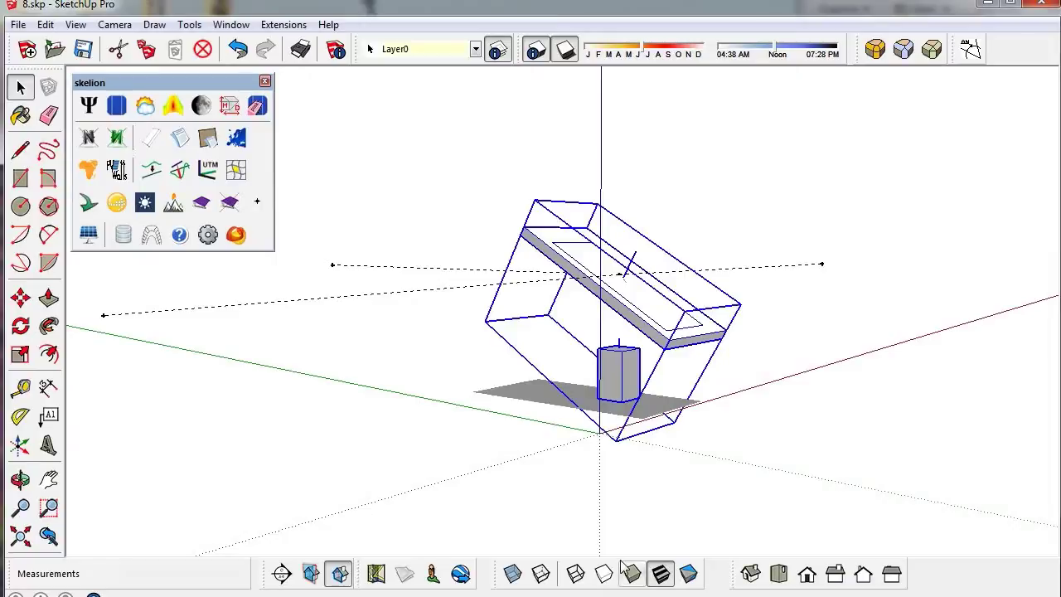
{"action": "left_click", "coordinate": [779, 572]}
{"action": "middle_click_drag", "start_coordinate": [611, 458], "coordinate": [647, 208], "text": "shift"}
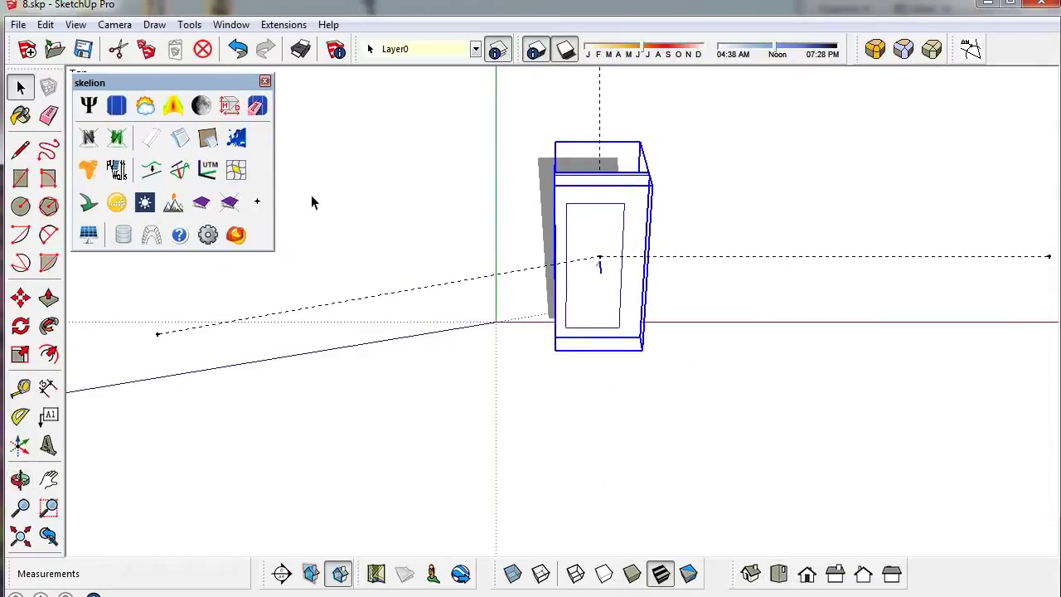
Run pole-Z tracking with Z rotation limits of 100° and 90°
{"action": "left_click", "coordinate": [123, 235]}
{"action": "scroll", "coordinate": [409, 398], "scroll_direction": "down", "scroll_amount": 3}
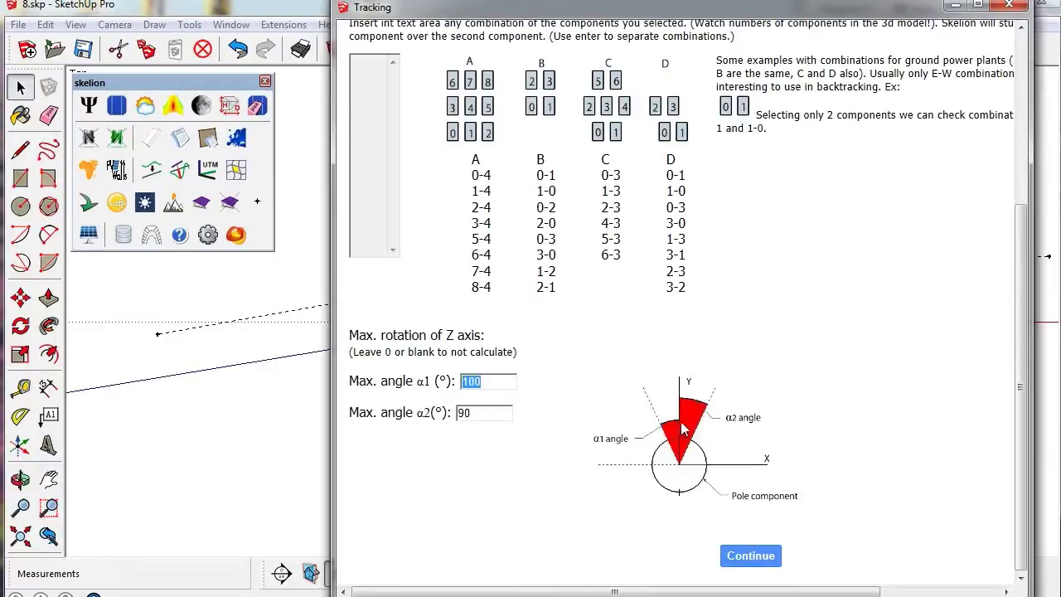
{"action": "left_click", "coordinate": [721, 557]}
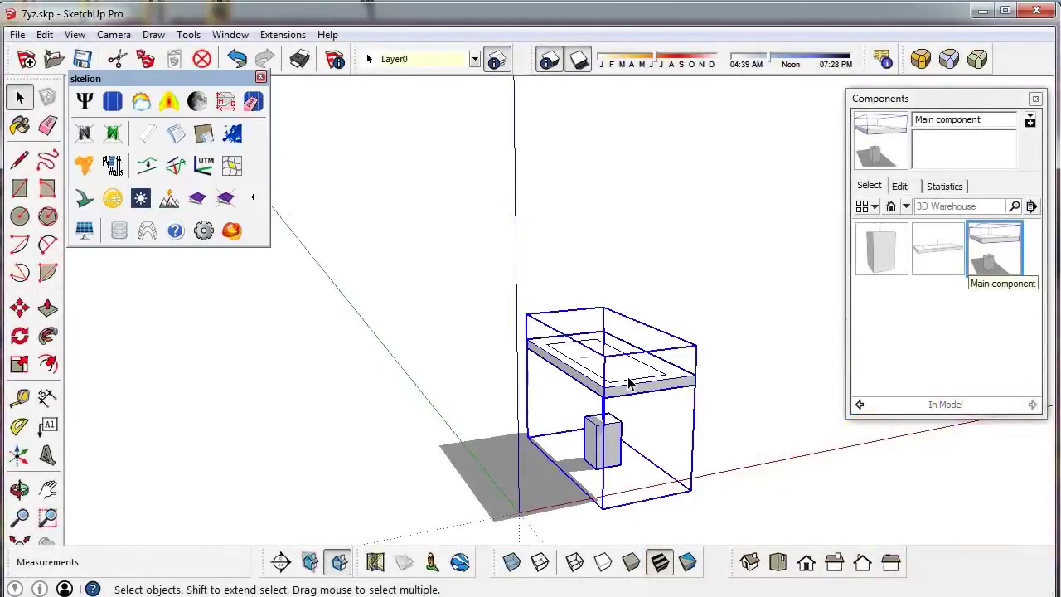
Mark the slab as a Y-tracking panel and the small box as a Z-tracking pole
{"action": "double_click", "coordinate": [630, 383]}
{"action": "right_click", "coordinate": [616, 388]}
{"action": "mouse_move", "coordinate": [639, 380]}
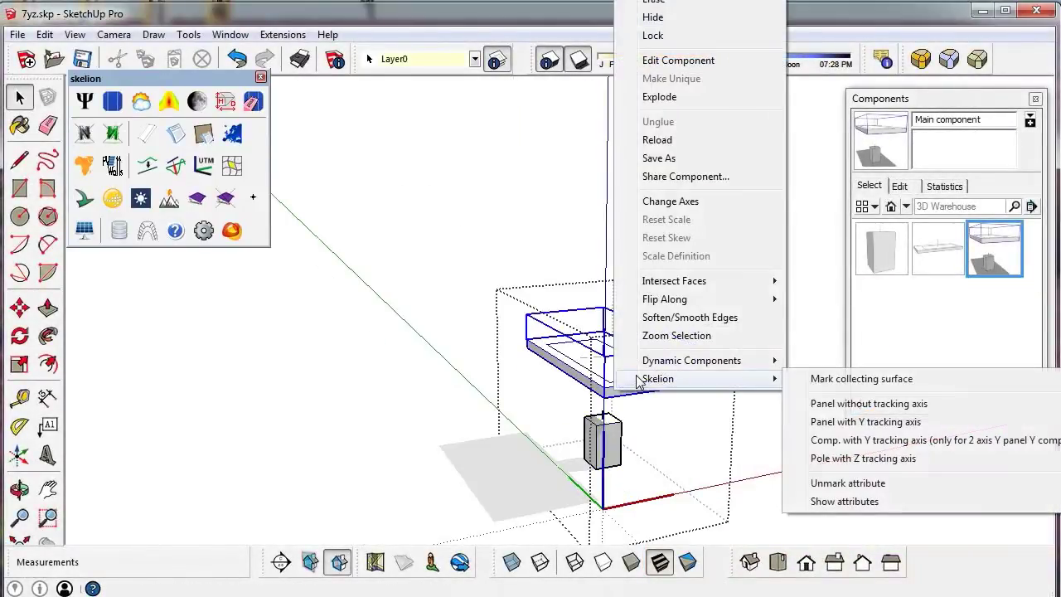
{"action": "left_click", "coordinate": [829, 421]}
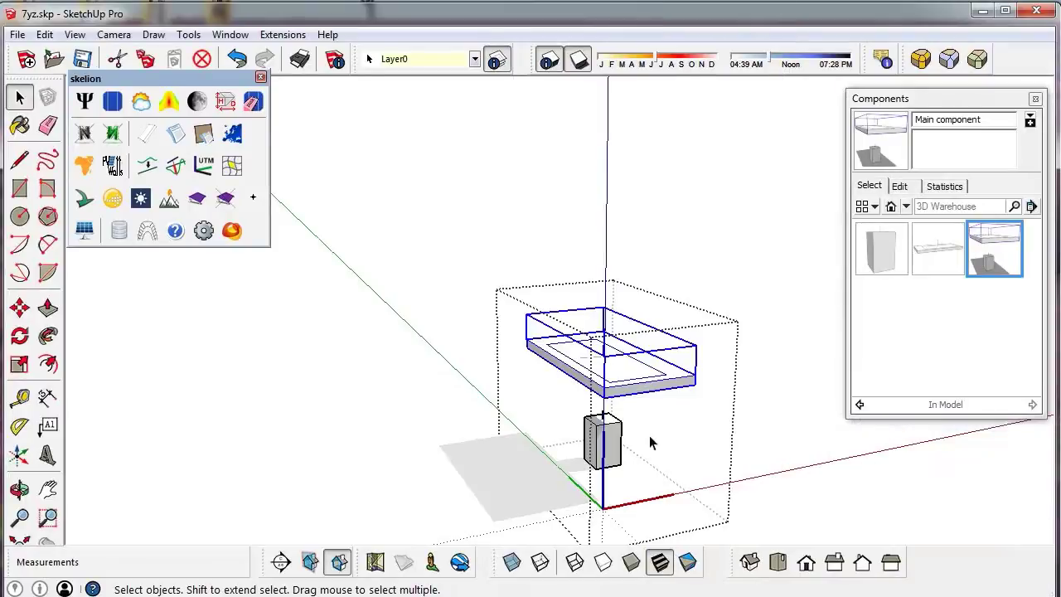
{"action": "right_click", "coordinate": [611, 473]}
{"action": "mouse_move", "coordinate": [679, 456]}
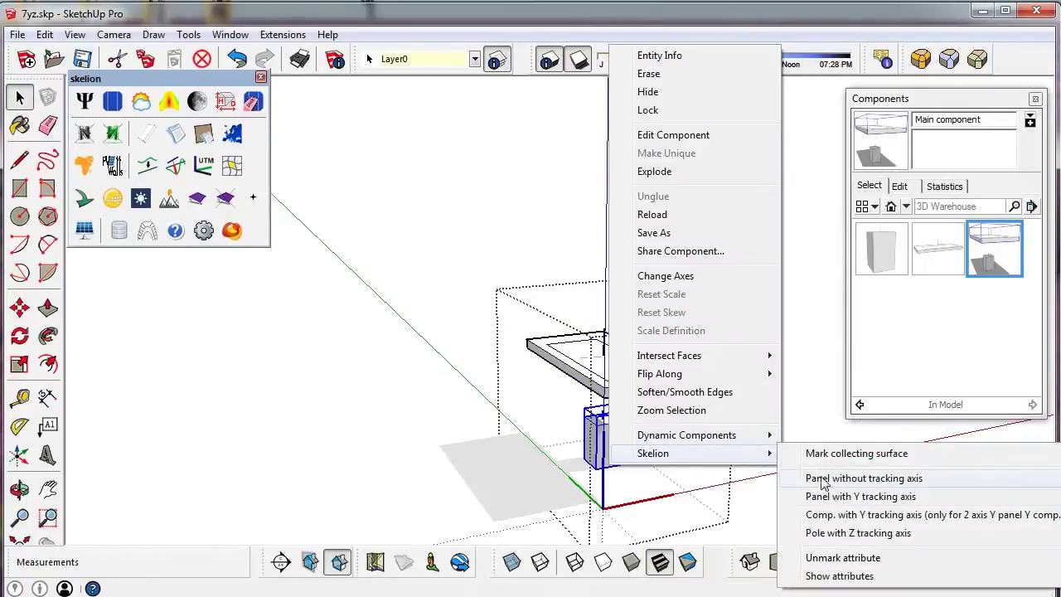
{"action": "left_click", "coordinate": [825, 532]}
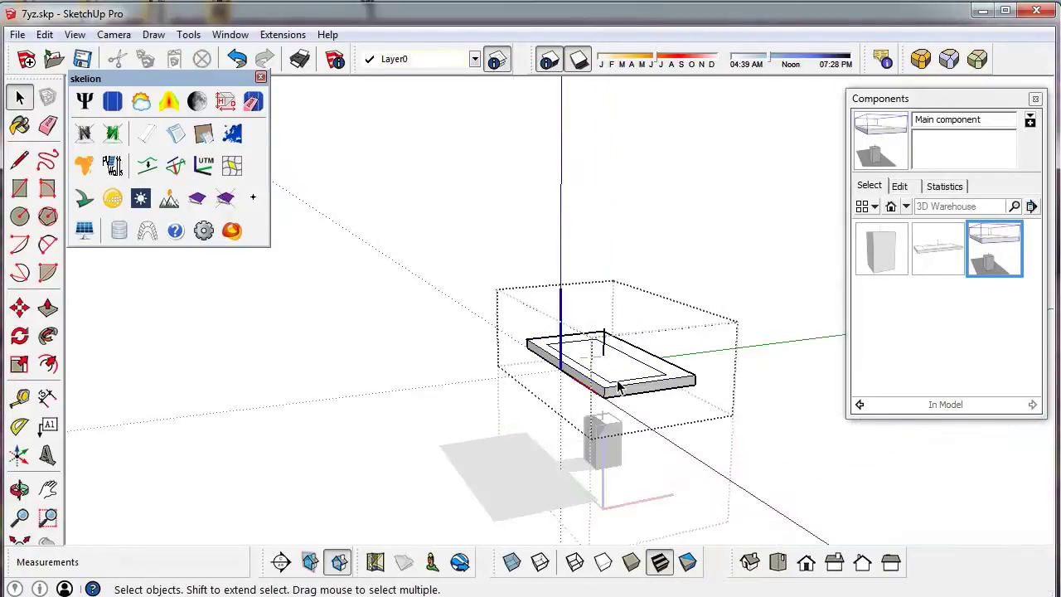
Run the tracking simulation on the whole tracker group and shift the time so it tilts
{"action": "double_click", "coordinate": [605, 445]}
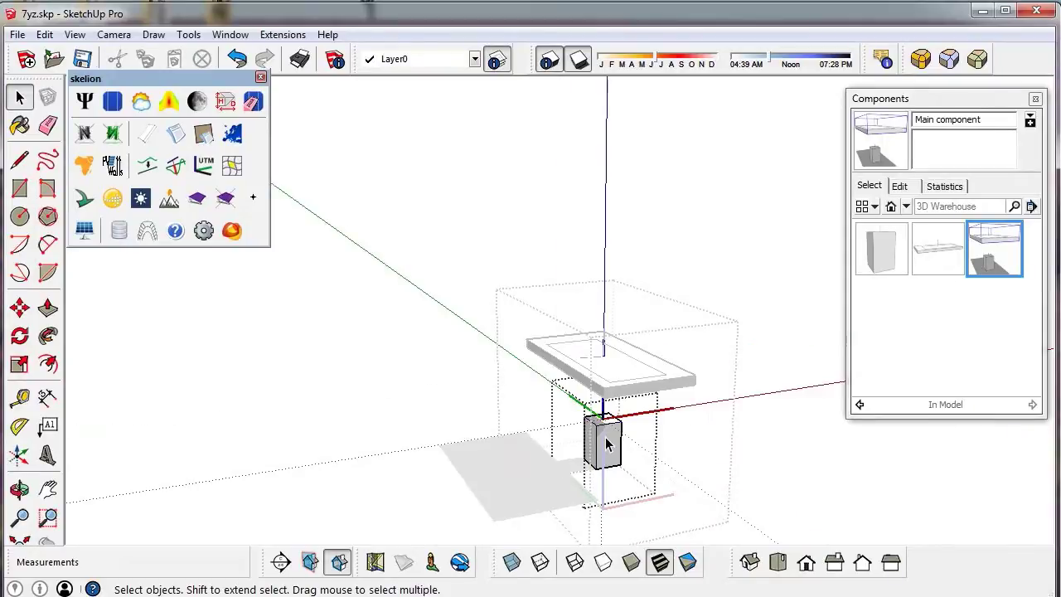
{"action": "left_click", "coordinate": [605, 440]}
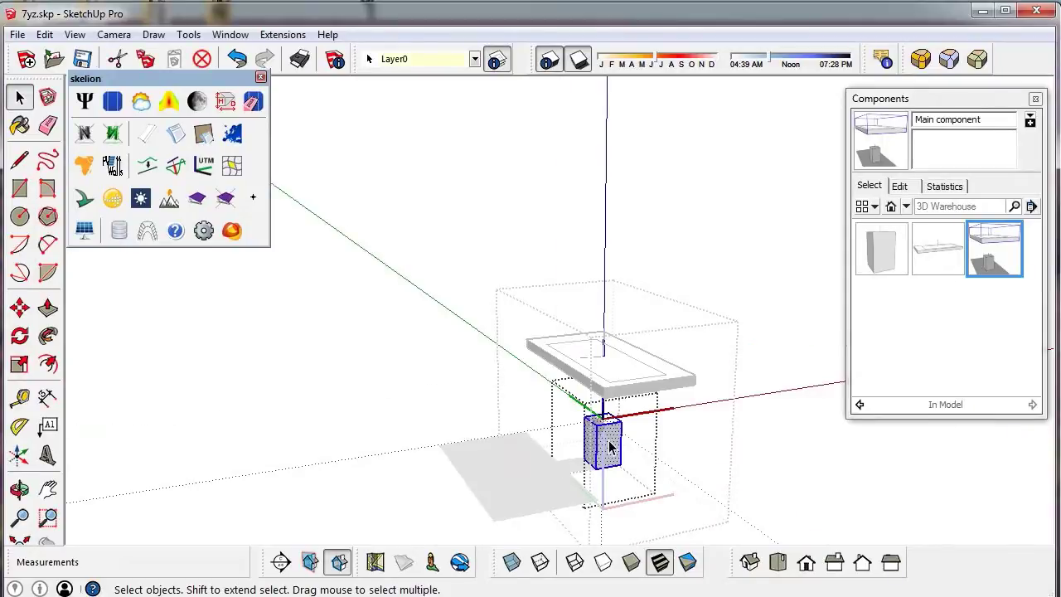
{"action": "left_click", "coordinate": [786, 301]}
{"action": "left_click", "coordinate": [580, 368]}
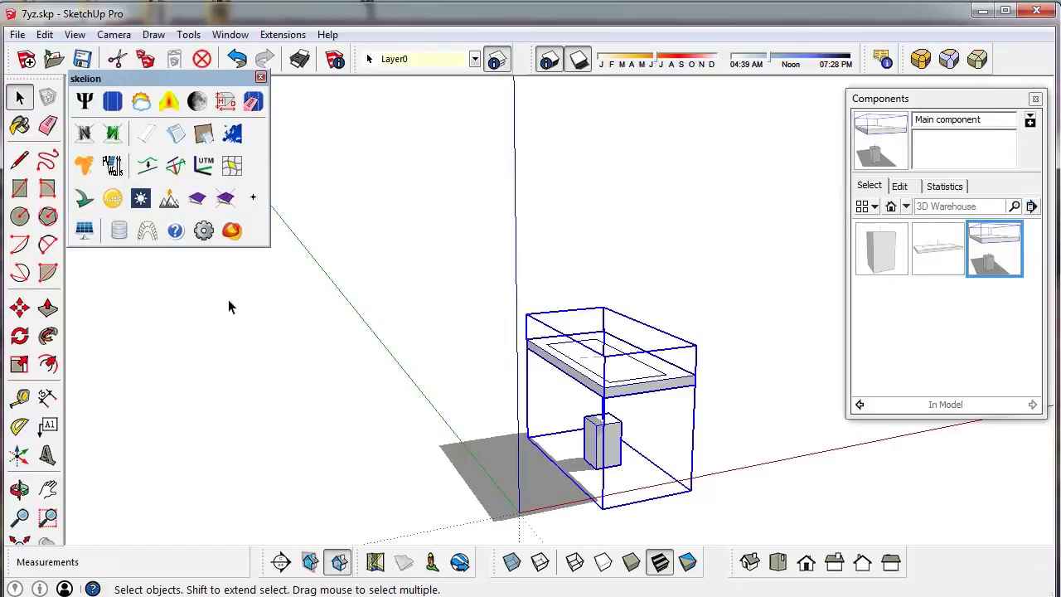
{"action": "left_click", "coordinate": [118, 233]}
{"action": "scroll", "coordinate": [765, 535], "scroll_direction": "down", "scroll_amount": 7}
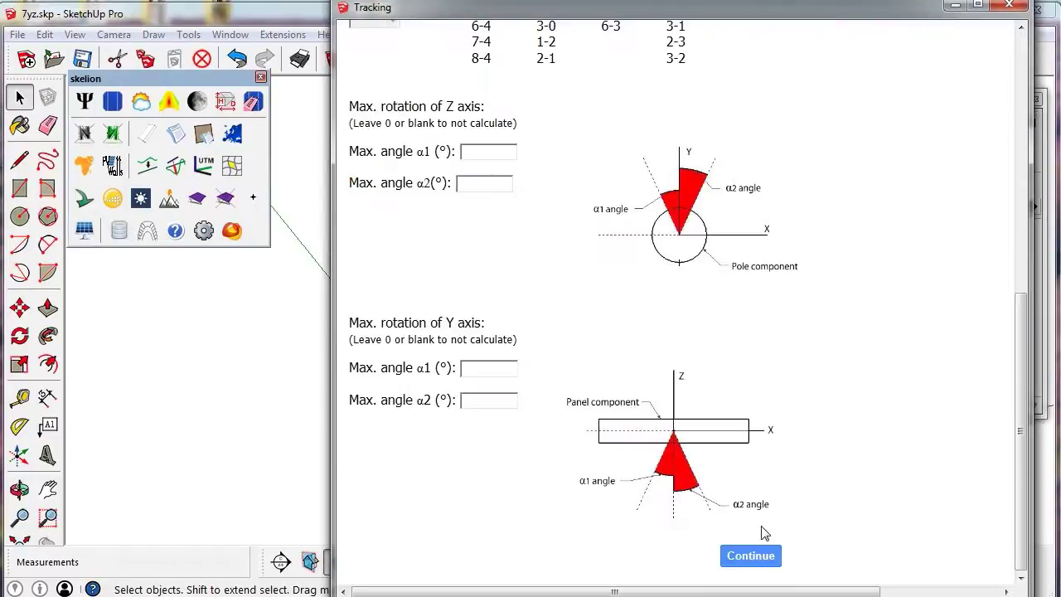
{"action": "left_click", "coordinate": [751, 551]}
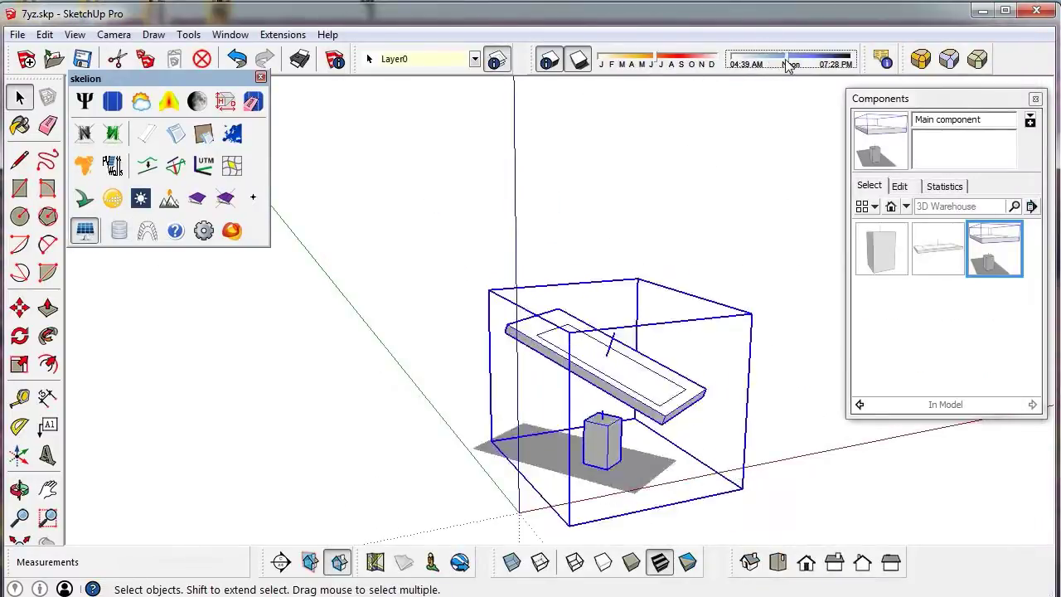
{"action": "mouse_move", "coordinate": [764, 69]}
{"action": "left_mouse_down"}
{"action": "mouse_move", "coordinate": [754, 67]}
{"action": "mouse_move", "coordinate": [824, 64]}
{"action": "mouse_move", "coordinate": [750, 64]}
{"action": "left_mouse_up"}
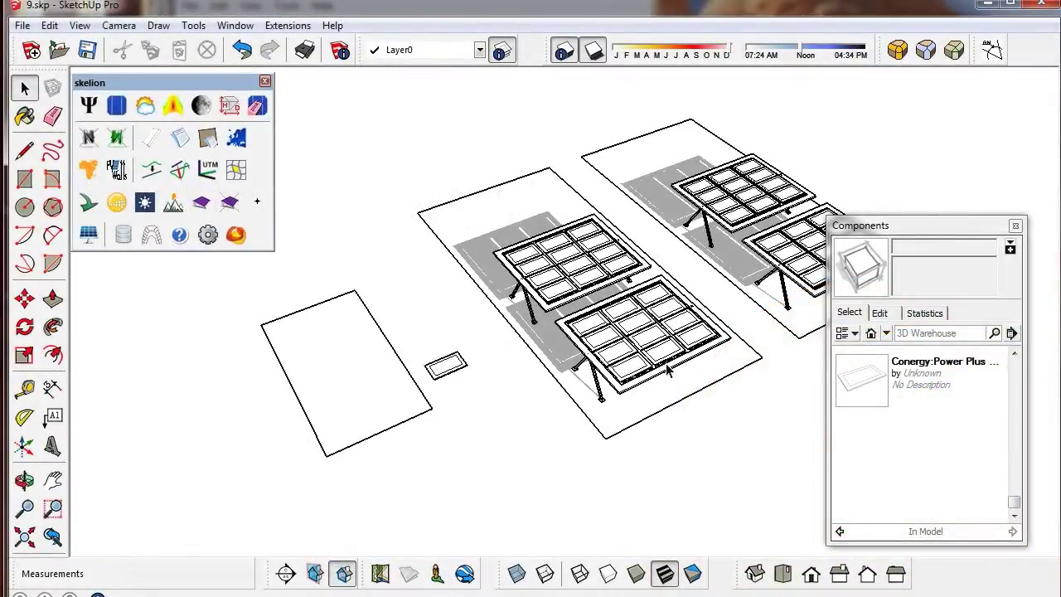
{"action": "left_click", "coordinate": [349, 340]}
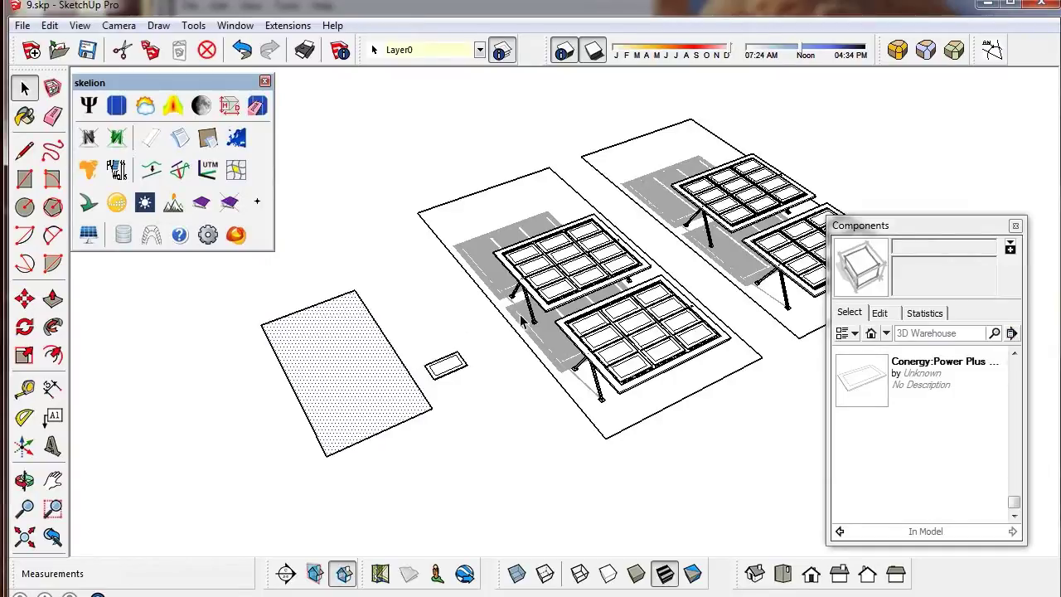
{"action": "left_click_drag", "start_coordinate": [945, 228], "coordinate": [1060, 234]}
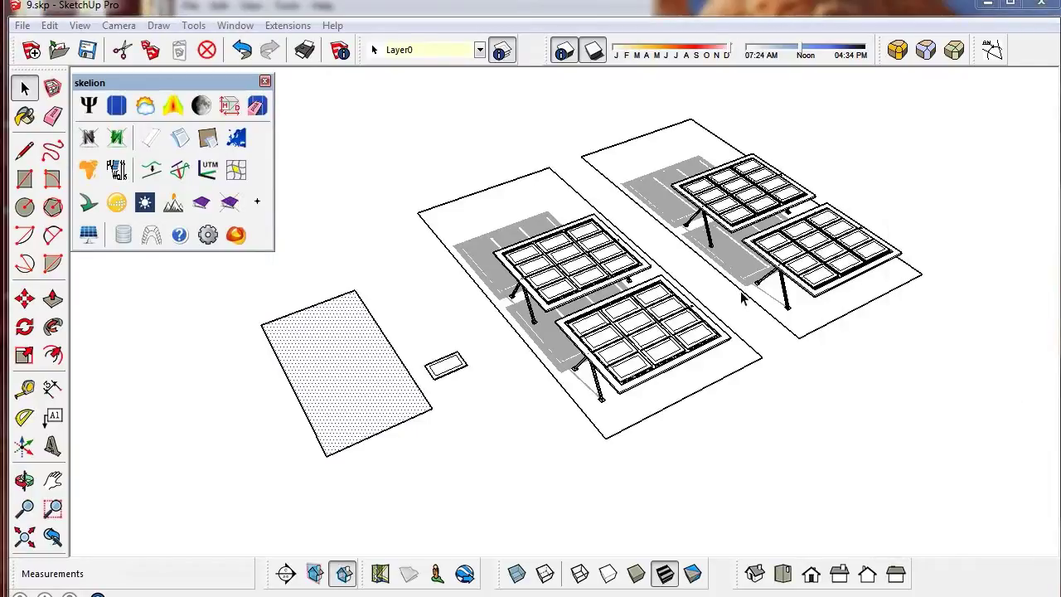
Mark the array's outer frame as a Skelion component with a Y tracking axis
{"action": "left_click", "coordinate": [663, 330]}
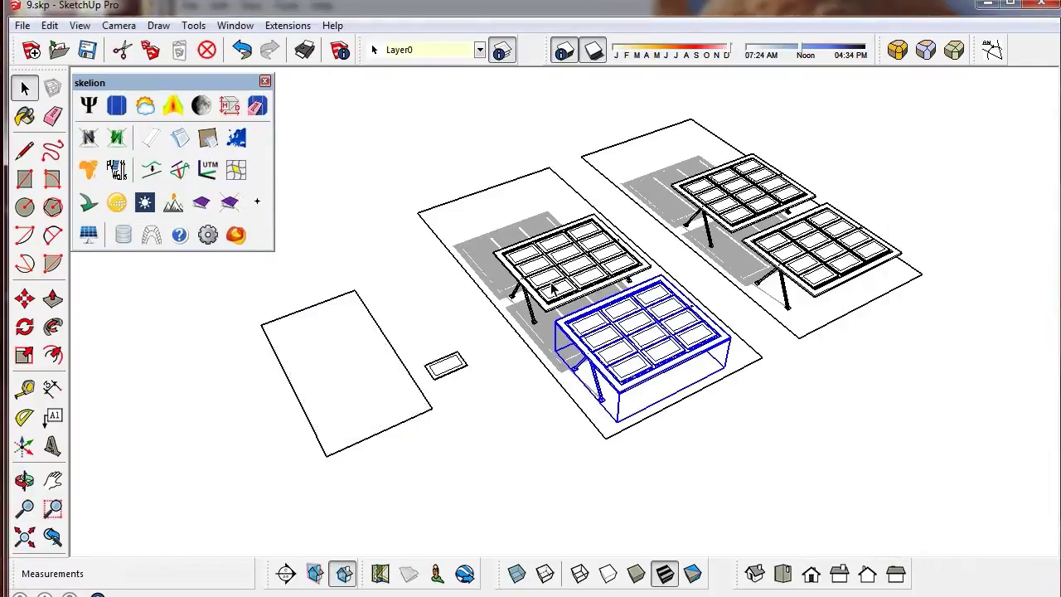
{"action": "double_click", "coordinate": [587, 341]}
{"action": "scroll", "coordinate": [595, 348], "scroll_direction": "up", "scroll_amount": 6}
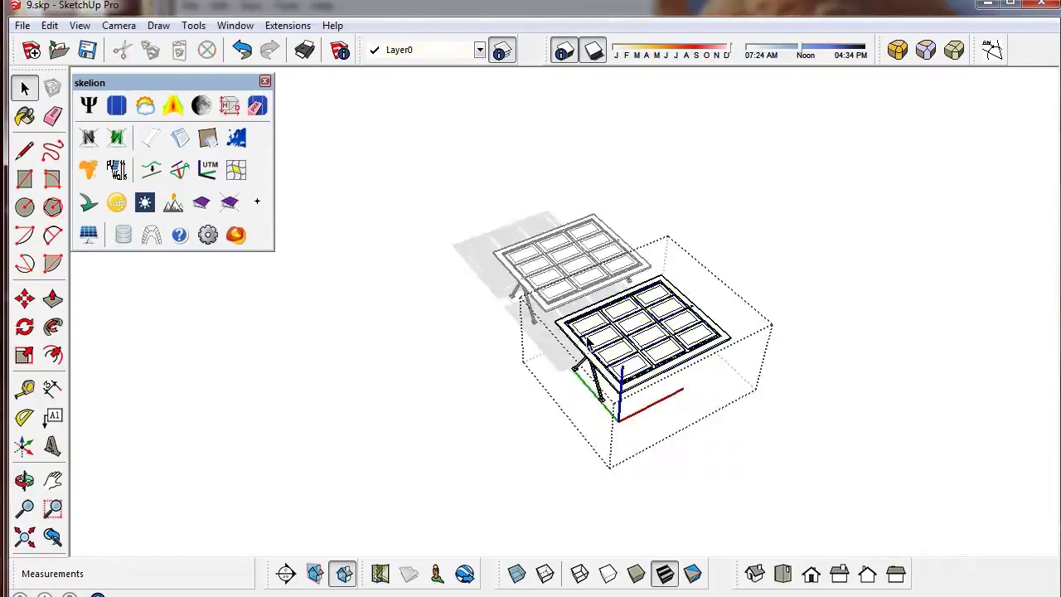
{"action": "left_click", "coordinate": [561, 371]}
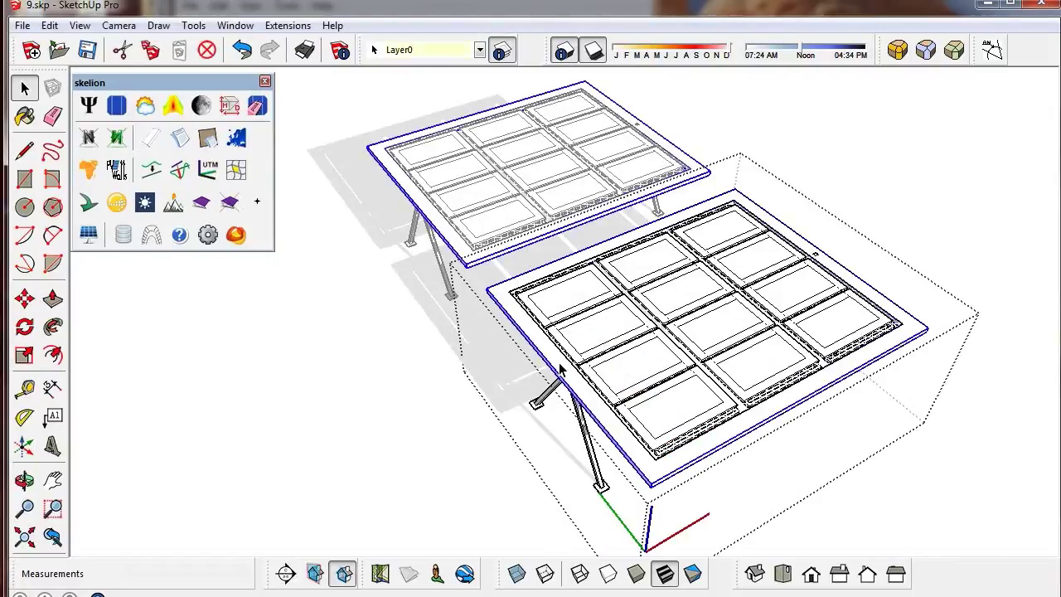
{"action": "right_click", "coordinate": [652, 473]}
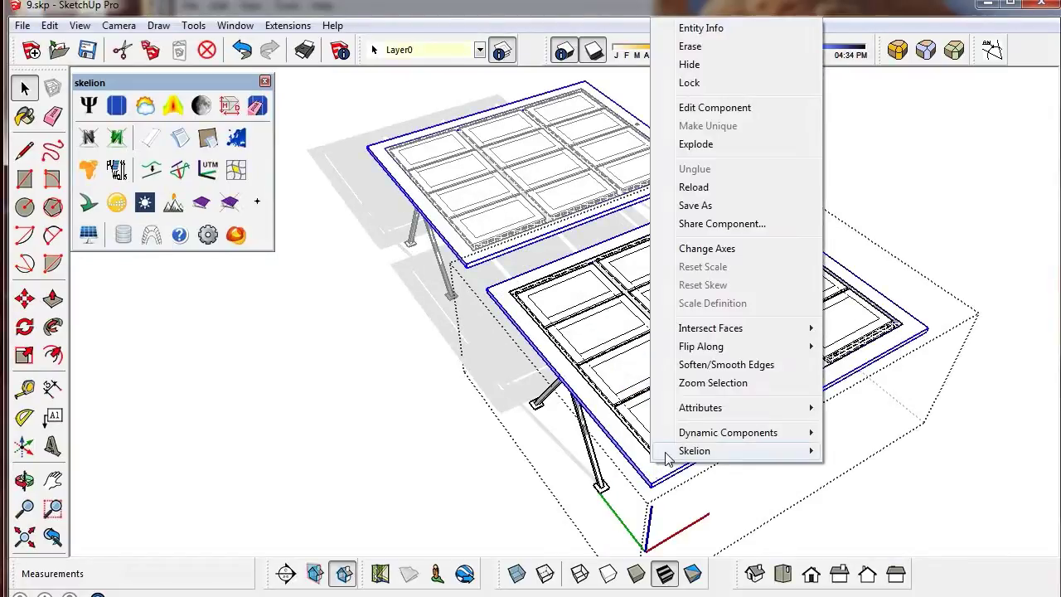
{"action": "mouse_move", "coordinate": [676, 455]}
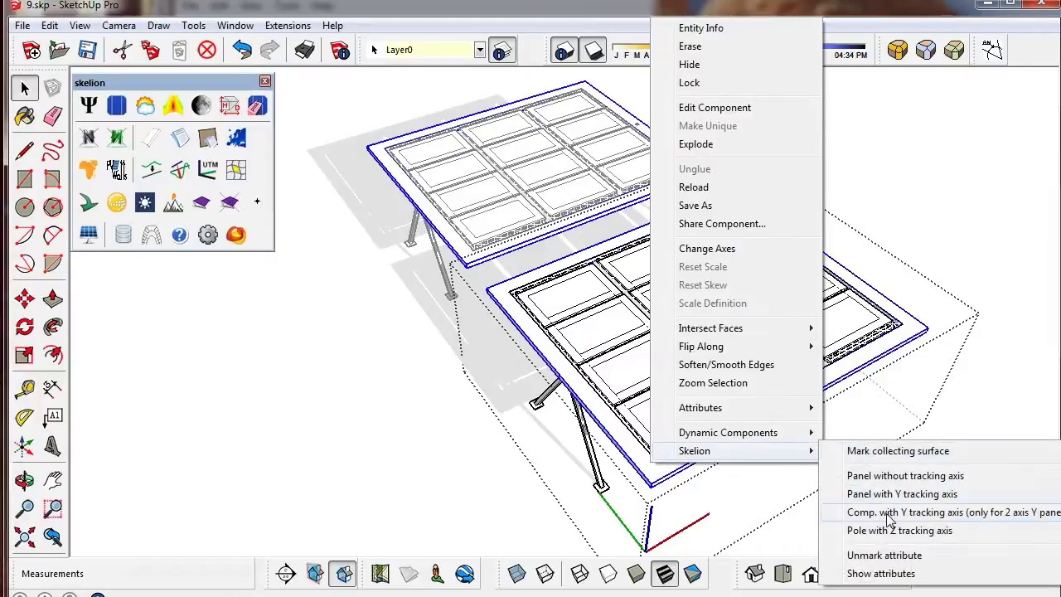
{"action": "left_click", "coordinate": [888, 514]}
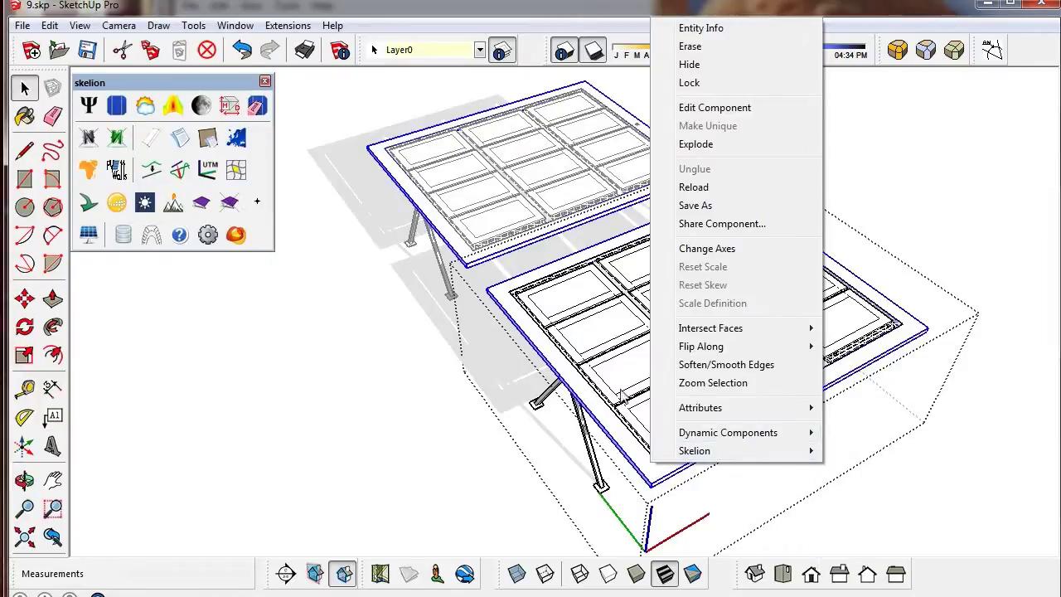
Open the nested panel column inside the array to inspect it, then orbit the model
{"action": "right_click", "coordinate": [654, 439]}
{"action": "mouse_move", "coordinate": [668, 429]}
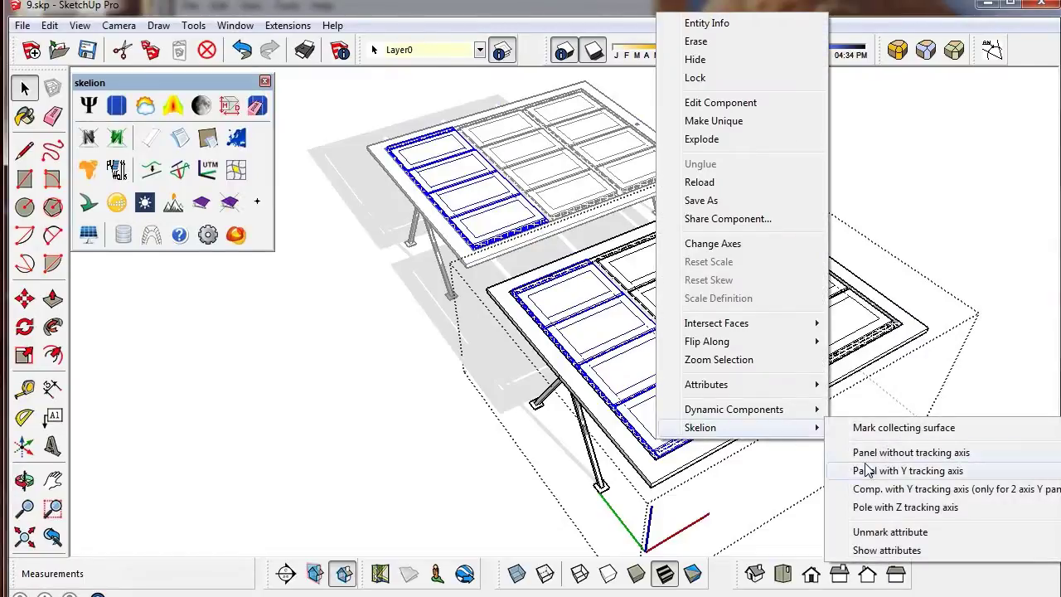
{"action": "left_click", "coordinate": [599, 409]}
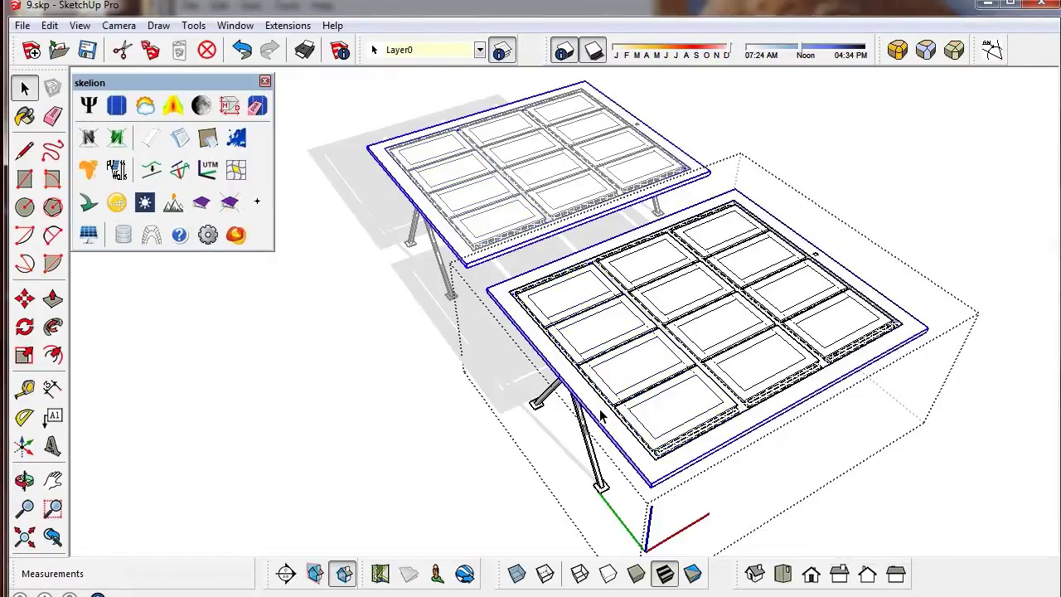
{"action": "double_click", "coordinate": [599, 409]}
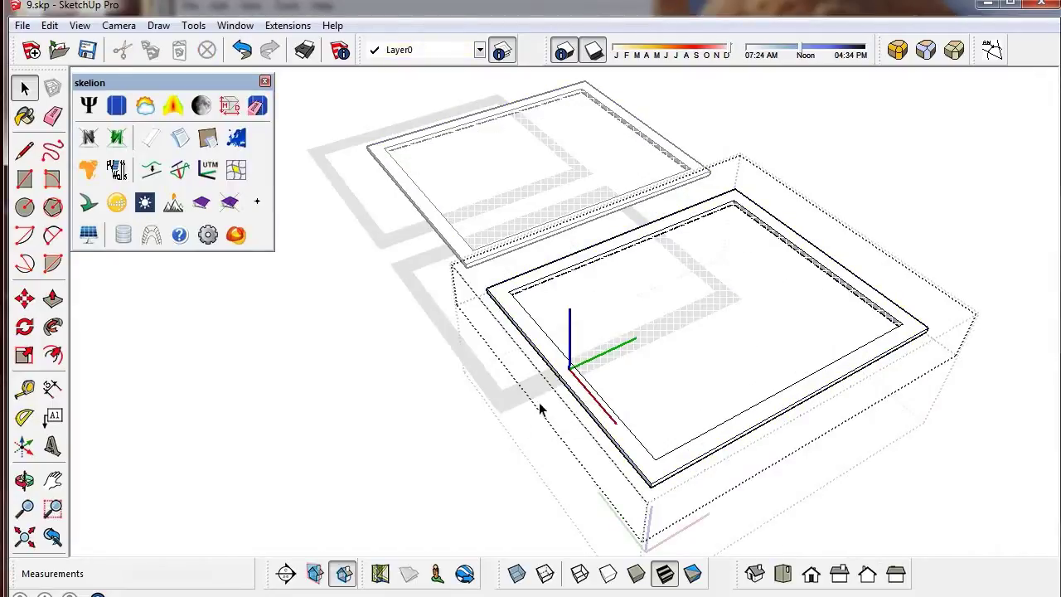
{"action": "left_click", "coordinate": [461, 384]}
{"action": "left_click", "coordinate": [647, 388]}
{"action": "double_click", "coordinate": [645, 389]}
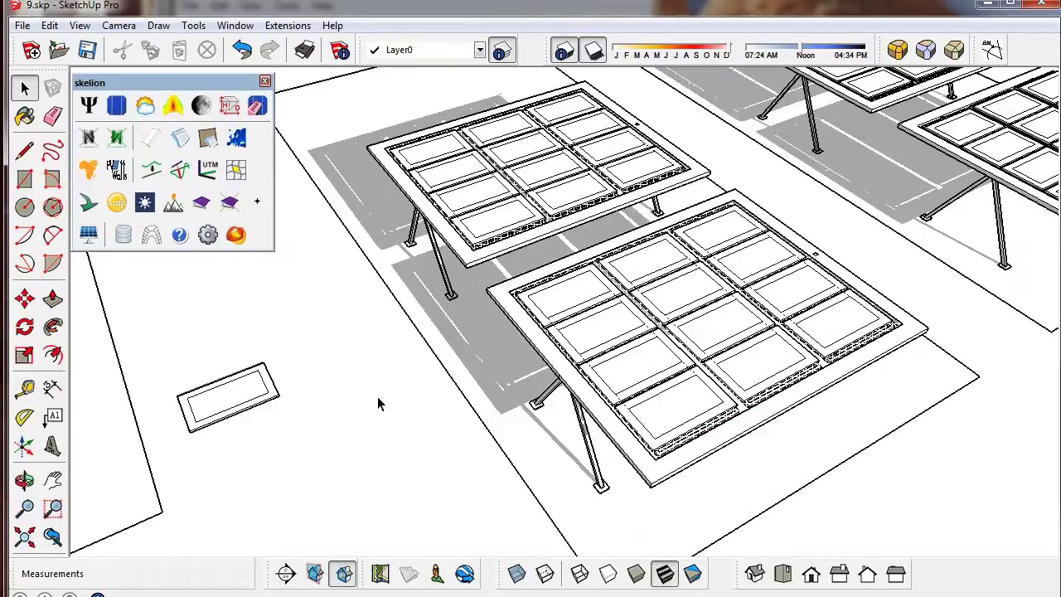
{"action": "middle_click_drag", "start_coordinate": [377, 396], "coordinate": [530, 347]}
Run two-axis Y tracking with backtracking on the front and rear arrays
{"action": "left_click", "coordinate": [530, 347]}
{"action": "left_click", "coordinate": [490, 241], "text": "ctrl"}
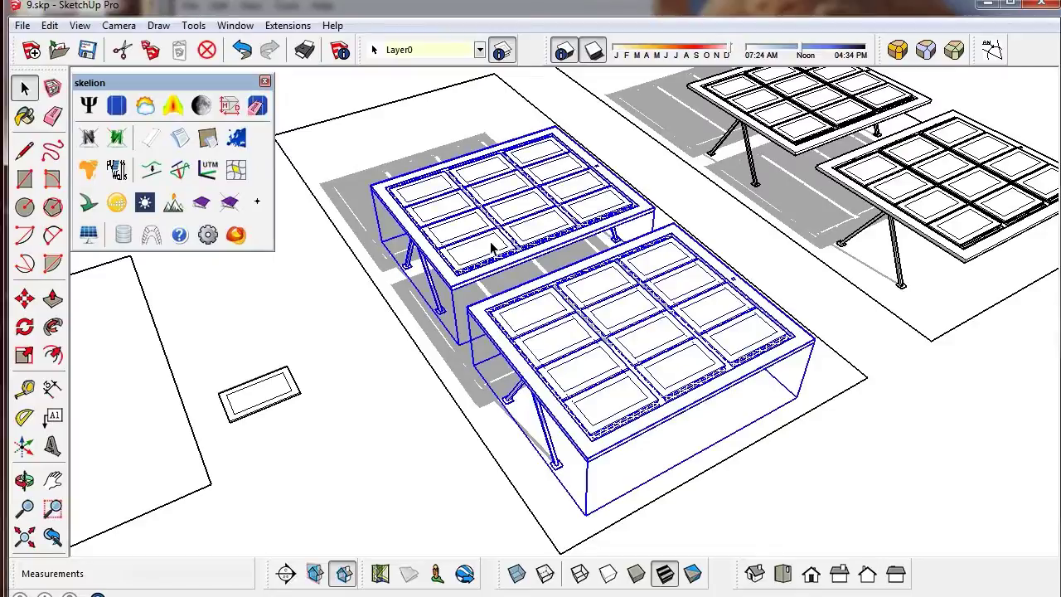
{"action": "left_click", "coordinate": [101, 238]}
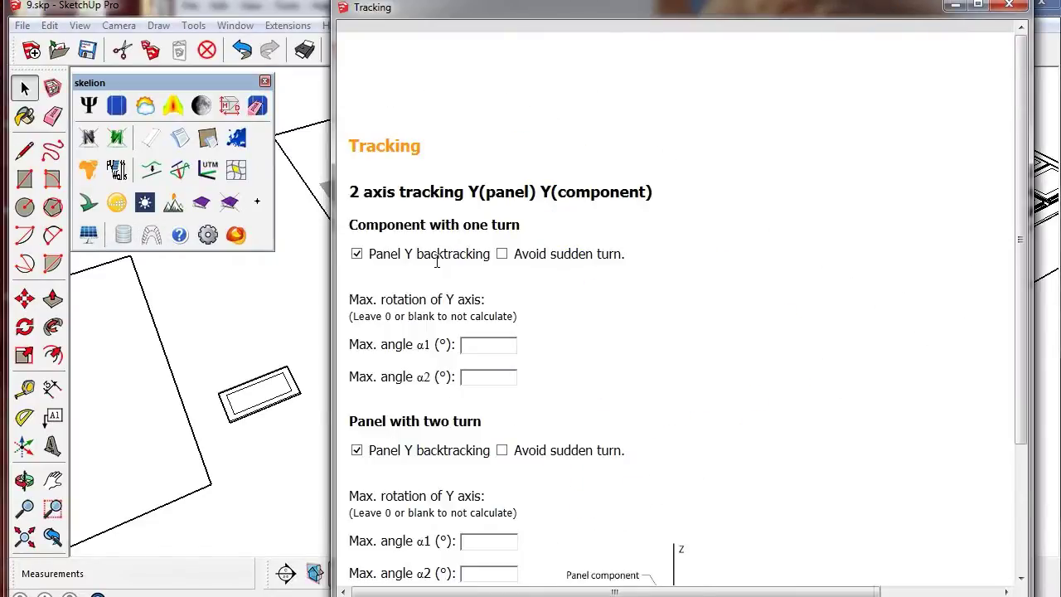
{"action": "scroll", "coordinate": [437, 262], "scroll_direction": "down", "scroll_amount": 3}
{"action": "left_click", "coordinate": [748, 560]}
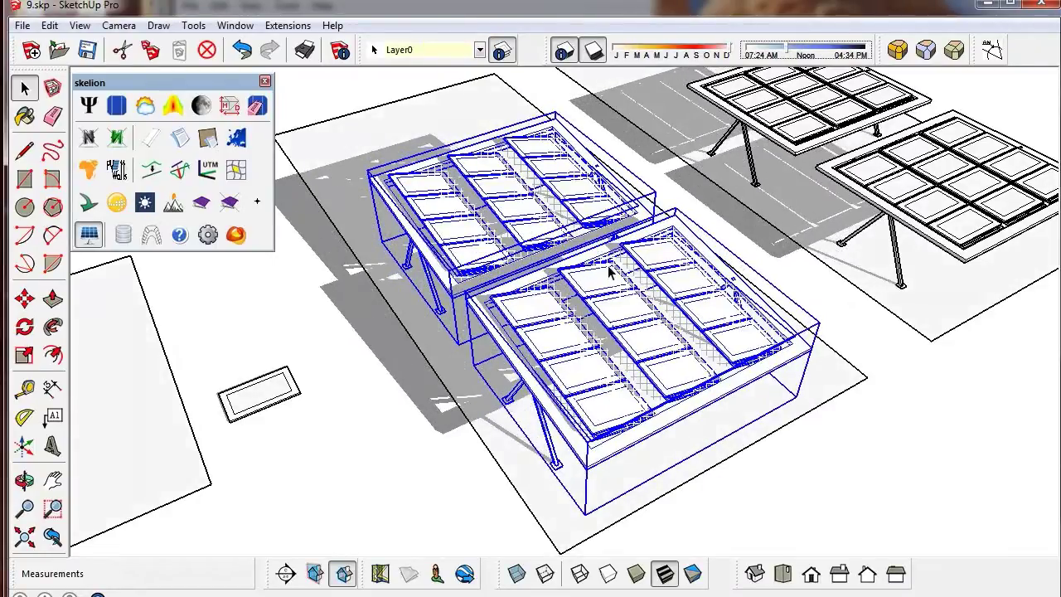
Move the shadow time toward afternoon and orbit to check how the panels rotate
{"action": "scroll", "coordinate": [564, 313], "scroll_direction": "up", "scroll_amount": 5}
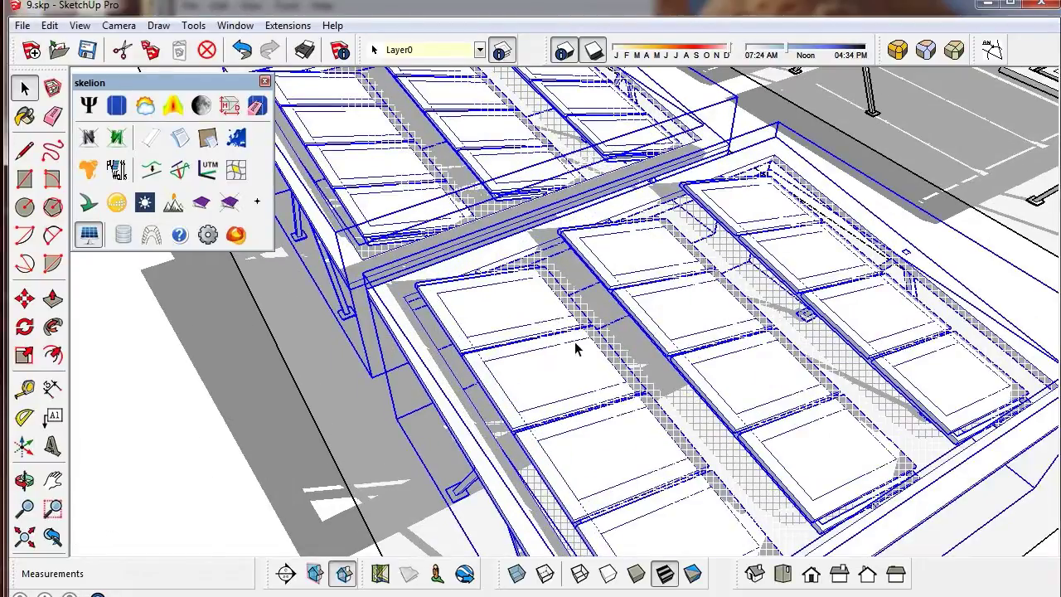
{"action": "scroll", "coordinate": [576, 336], "scroll_direction": "up", "scroll_amount": 3}
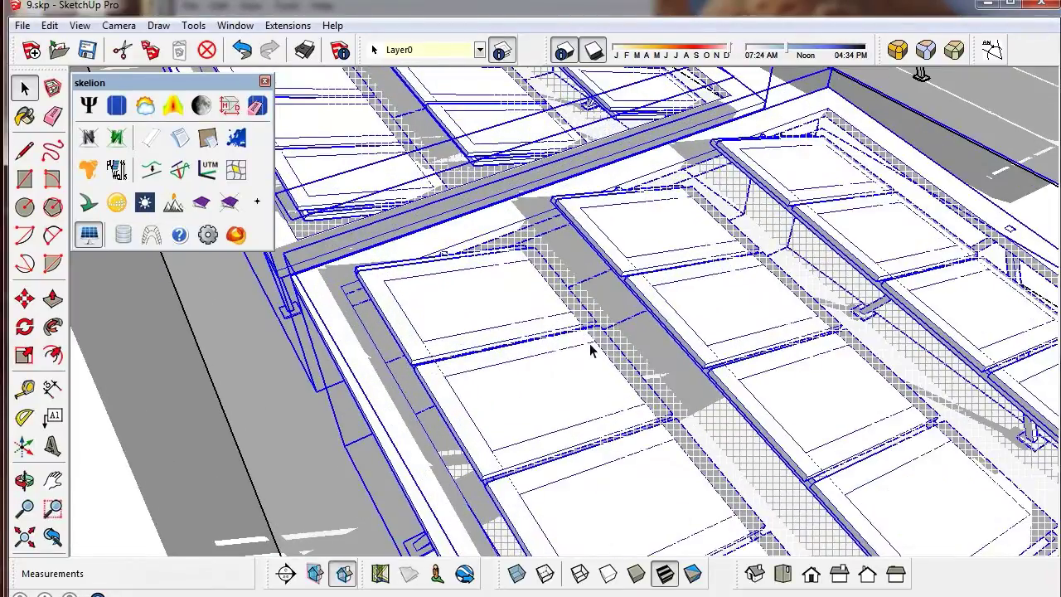
{"action": "middle_click_drag", "start_coordinate": [578, 321], "coordinate": [448, 232]}
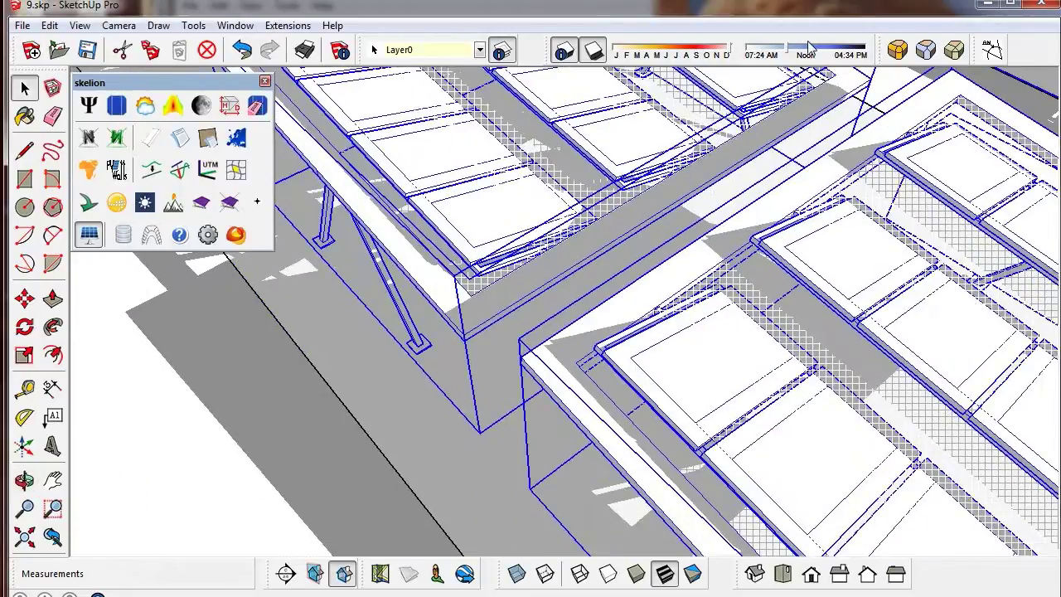
{"action": "mouse_move", "coordinate": [803, 51]}
{"action": "left_mouse_down"}
{"action": "mouse_move", "coordinate": [794, 51]}
{"action": "mouse_move", "coordinate": [818, 51]}
{"action": "left_mouse_up"}
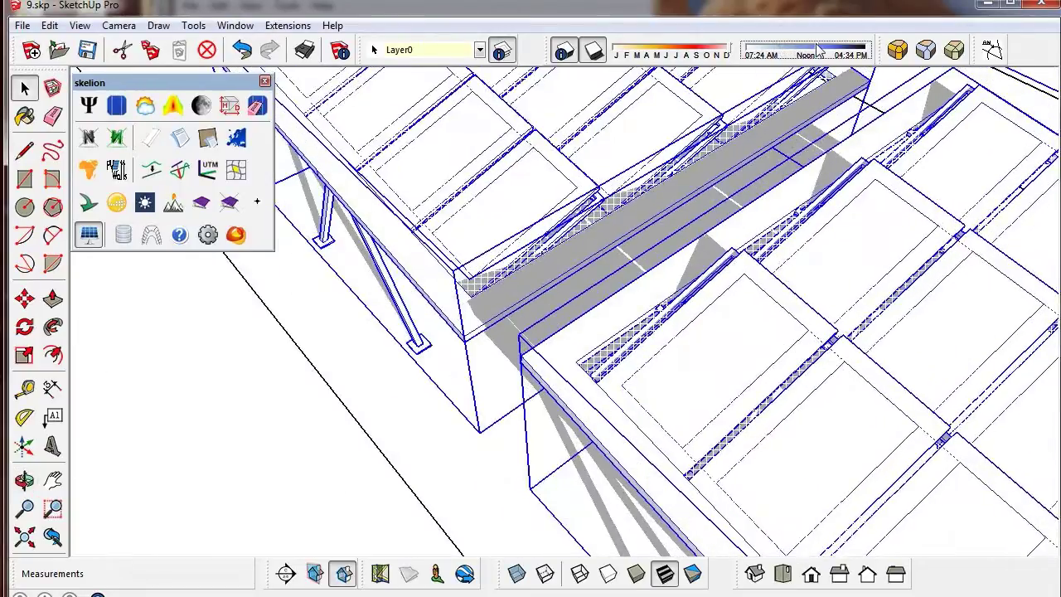
{"action": "scroll", "coordinate": [479, 295], "scroll_direction": "down", "scroll_amount": 2}
{"action": "middle_click", "coordinate": [479, 295]}
{"action": "scroll", "coordinate": [478, 292], "scroll_direction": "down", "scroll_amount": 5}
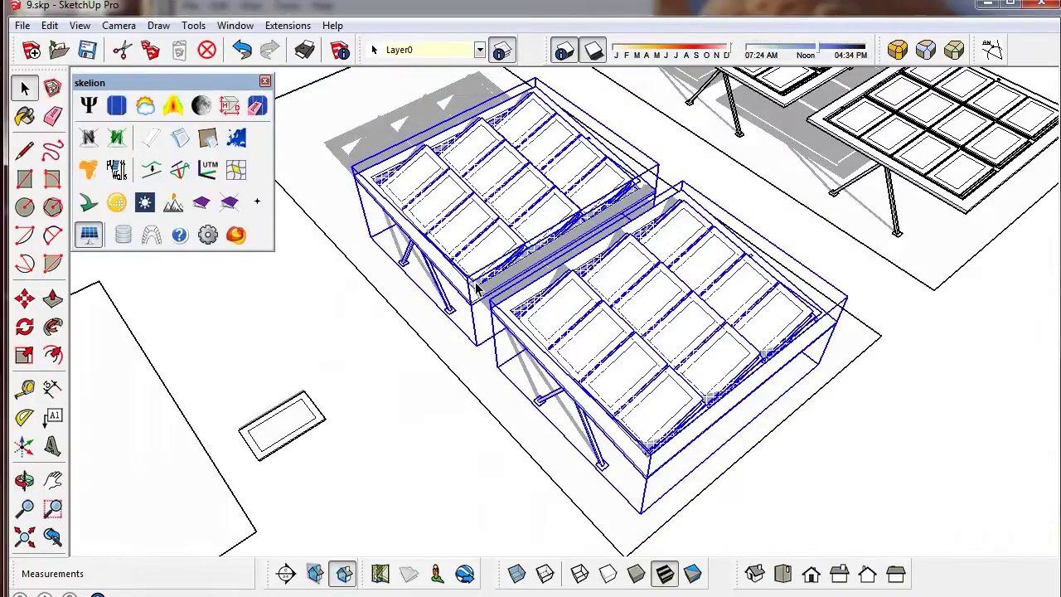
{"action": "middle_click_drag", "start_coordinate": [497, 282], "coordinate": [397, 312]}
{"action": "left_click", "coordinate": [684, 189]}
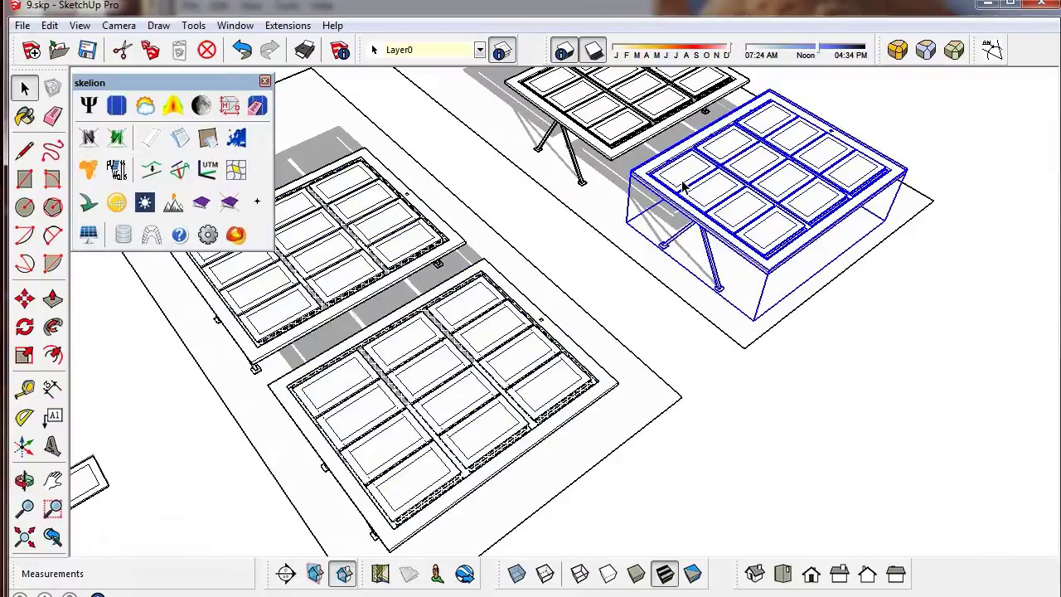
Build two-axis Y trackers with Panel Y backtracking on both selected arrays
{"action": "left_click", "coordinate": [630, 133], "text": "shift"}
{"action": "left_click", "coordinate": [123, 234]}
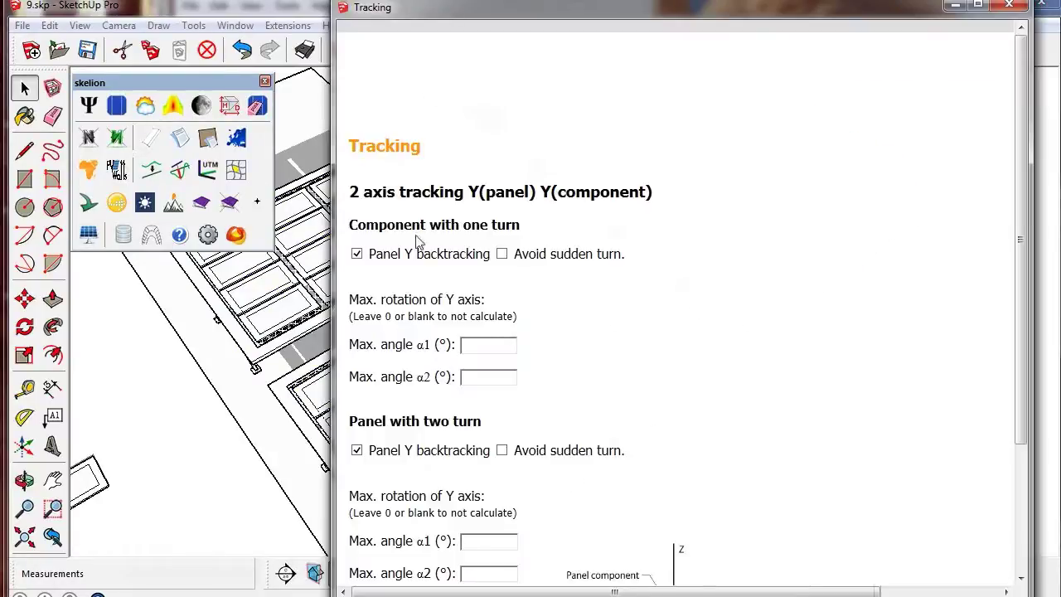
{"action": "scroll", "coordinate": [543, 421], "scroll_direction": "down", "scroll_amount": 5}
{"action": "left_click", "coordinate": [748, 555]}
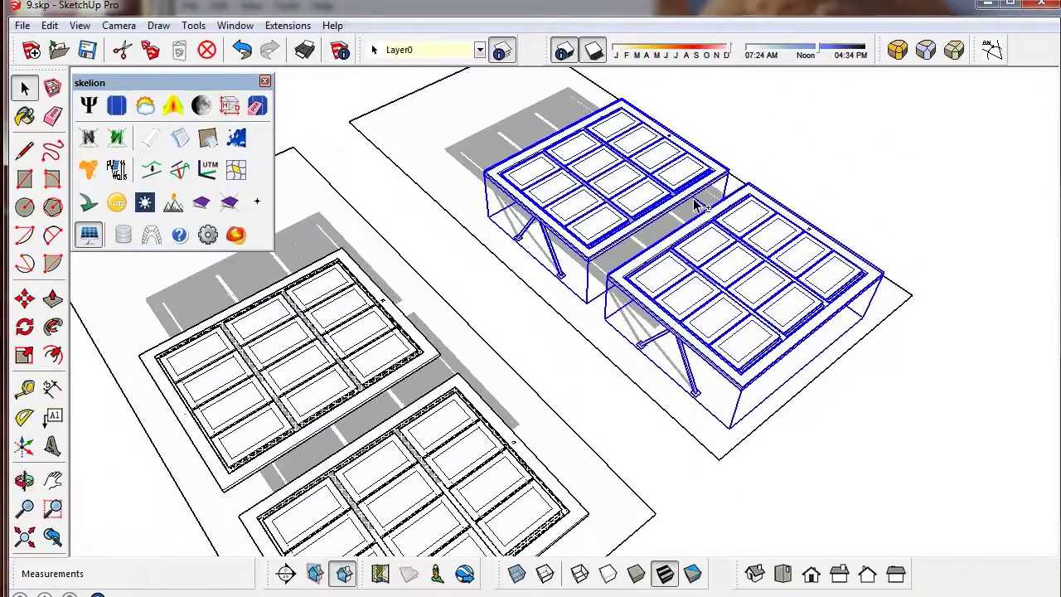
Shift the shadow time later and orbit to inspect shading between the rows
{"action": "scroll", "coordinate": [696, 205], "scroll_direction": "up", "scroll_amount": 4}
{"action": "left_click_drag", "start_coordinate": [819, 57], "coordinate": [833, 55]}
{"action": "scroll", "coordinate": [663, 249], "scroll_direction": "up", "scroll_amount": 5}
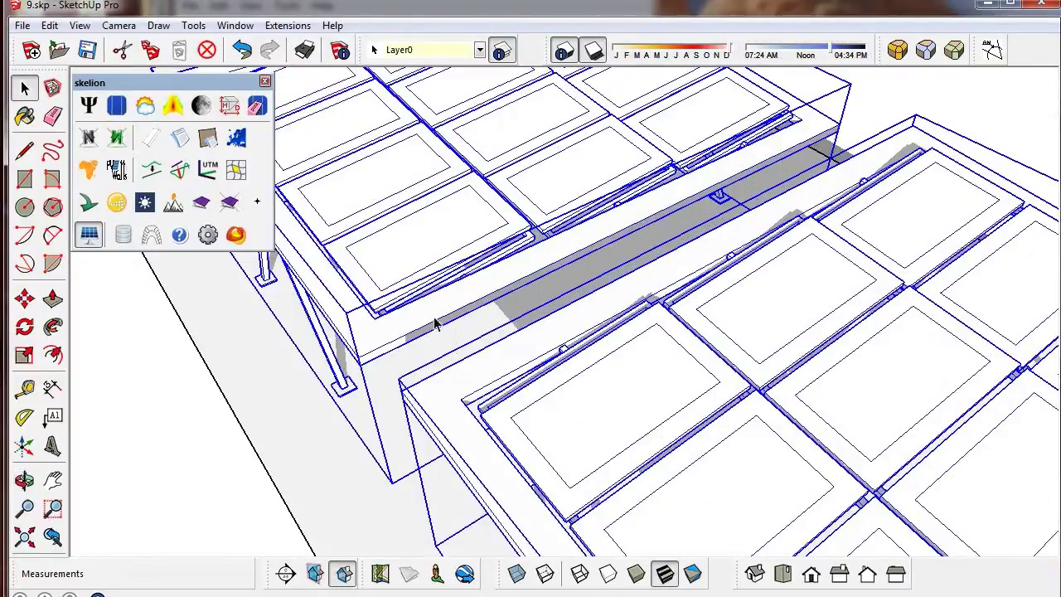
{"action": "scroll", "coordinate": [659, 361], "scroll_direction": "up", "scroll_amount": 6}
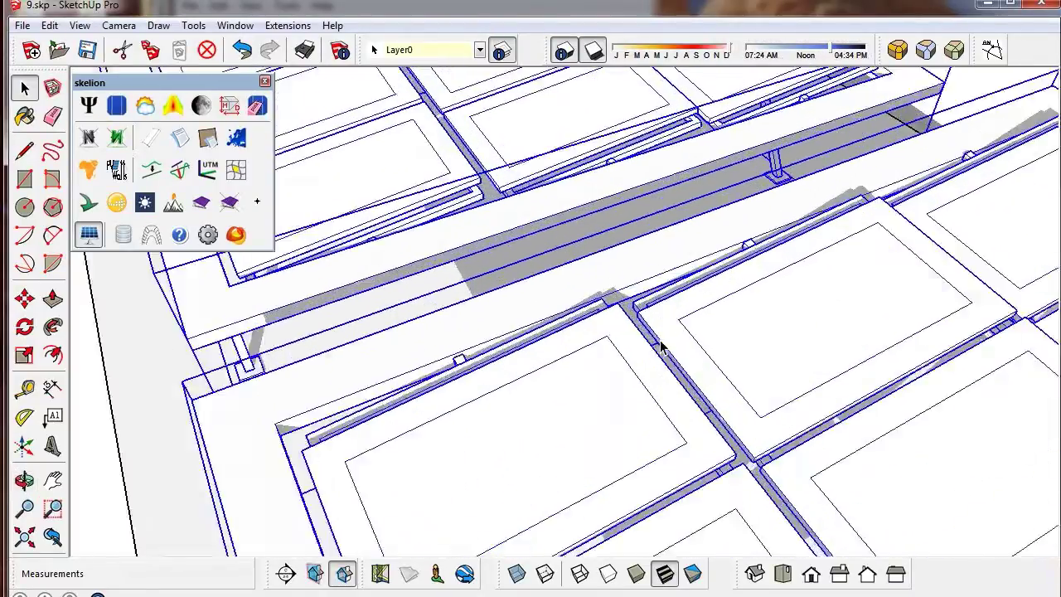
{"action": "scroll", "coordinate": [663, 338], "scroll_direction": "down", "scroll_amount": 10}
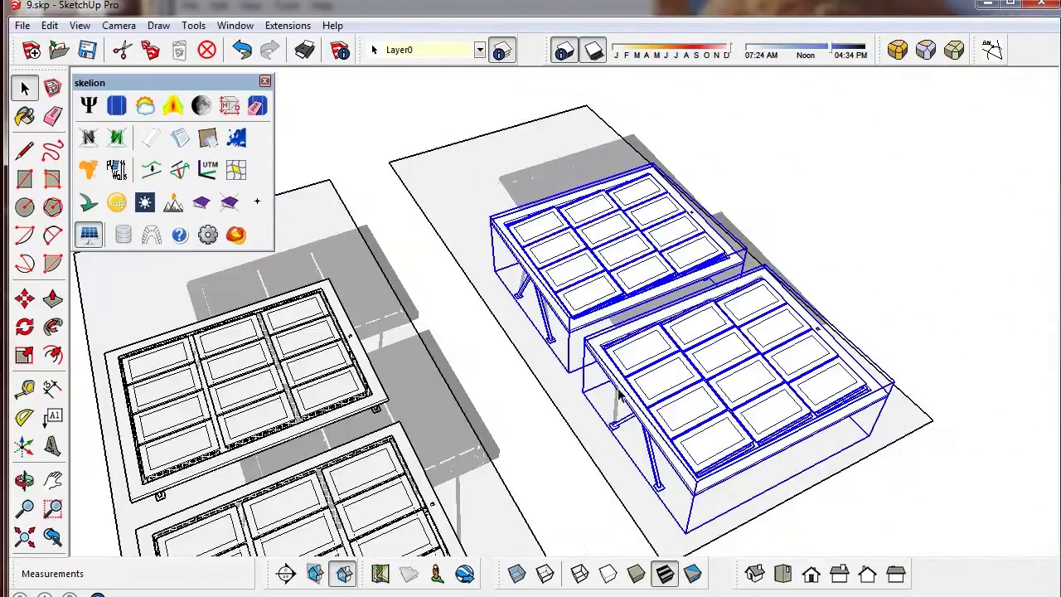
{"action": "middle_click_drag", "start_coordinate": [667, 338], "coordinate": [761, 200], "text": "shift"}
{"action": "key", "text": "space"}
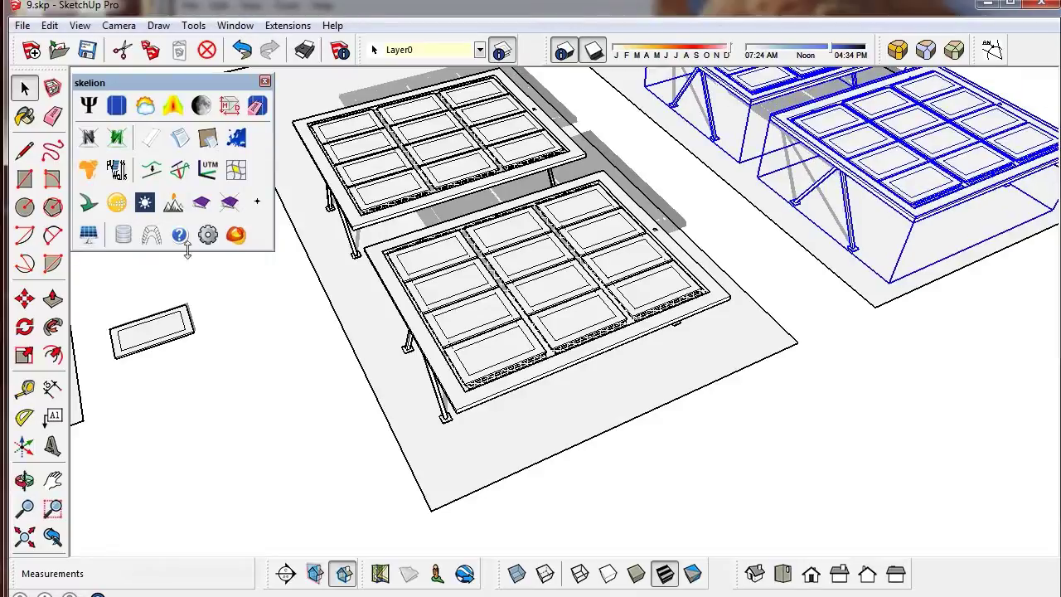
{"action": "middle_click_drag", "start_coordinate": [343, 291], "coordinate": [439, 323]}
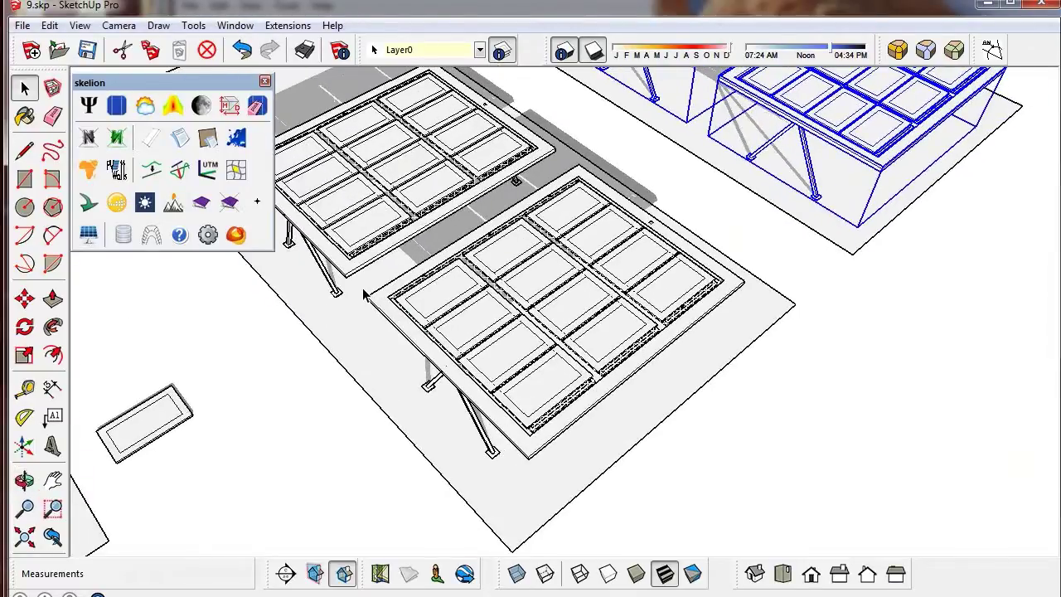
Enter the front array's nested panel group and inspect its panel faces and frame
{"action": "scroll", "coordinate": [365, 296], "scroll_direction": "up", "scroll_amount": 3}
{"action": "scroll", "coordinate": [535, 320], "scroll_direction": "up", "scroll_amount": 3}
{"action": "double_click", "coordinate": [588, 309]}
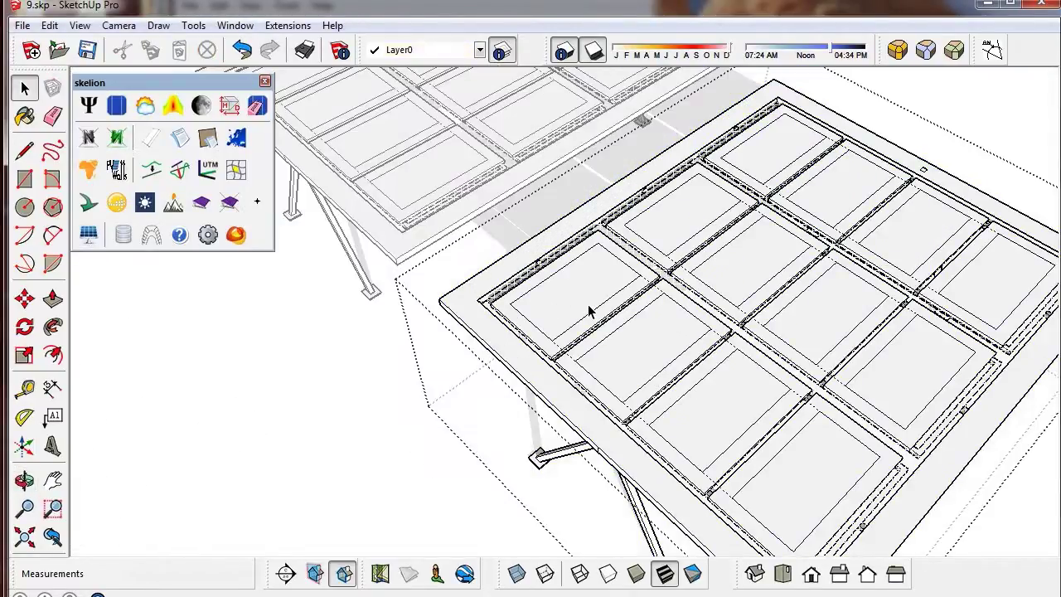
{"action": "left_click", "coordinate": [525, 300]}
{"action": "double_click", "coordinate": [527, 299]}
{"action": "scroll", "coordinate": [528, 299], "scroll_direction": "up", "scroll_amount": 5}
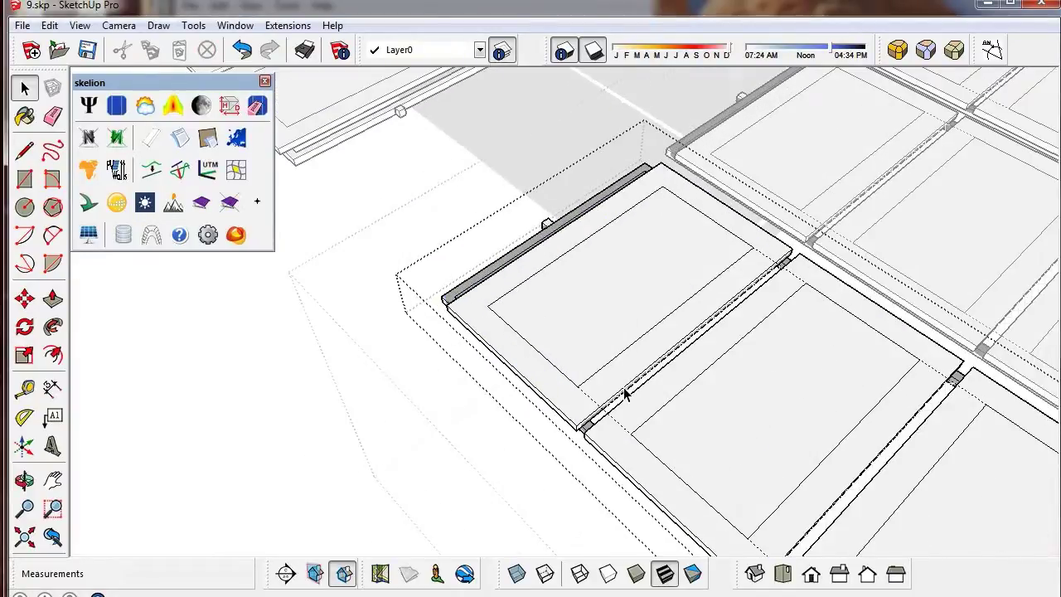
{"action": "scroll", "coordinate": [626, 395], "scroll_direction": "up", "scroll_amount": 2}
{"action": "left_click", "coordinate": [629, 400]}
{"action": "scroll", "coordinate": [628, 400], "scroll_direction": "down", "scroll_amount": 3}
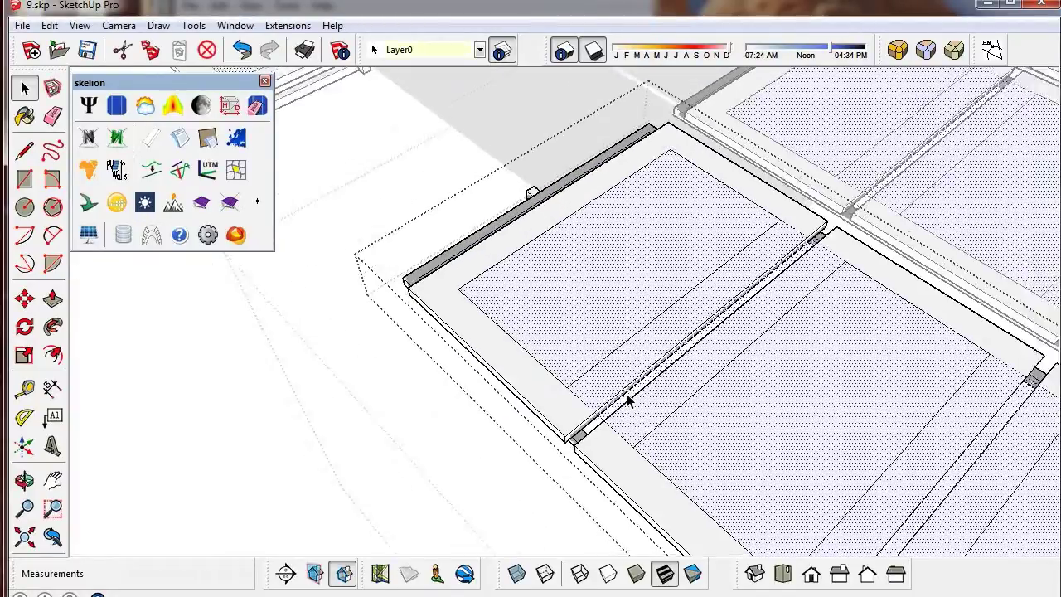
{"action": "scroll", "coordinate": [440, 347], "scroll_direction": "up", "scroll_amount": 5}
{"action": "left_click", "coordinate": [497, 339]}
{"action": "scroll", "coordinate": [602, 305], "scroll_direction": "down", "scroll_amount": 3}
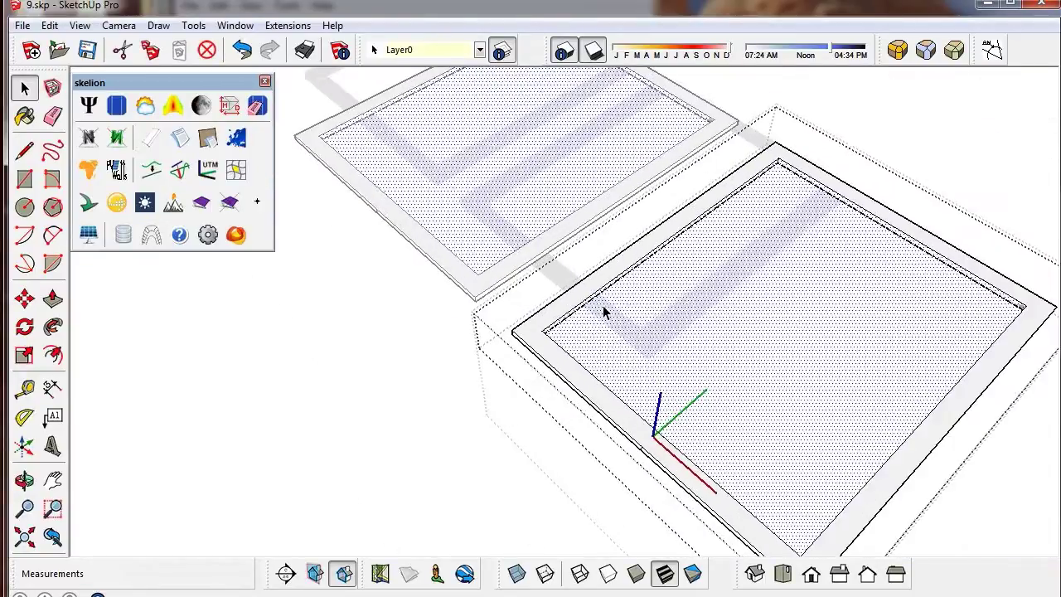
{"action": "left_click", "coordinate": [313, 365]}
Open the single panel component, check its shared face, and select its geometry
{"action": "scroll", "coordinate": [613, 330], "scroll_direction": "up", "scroll_amount": 2}
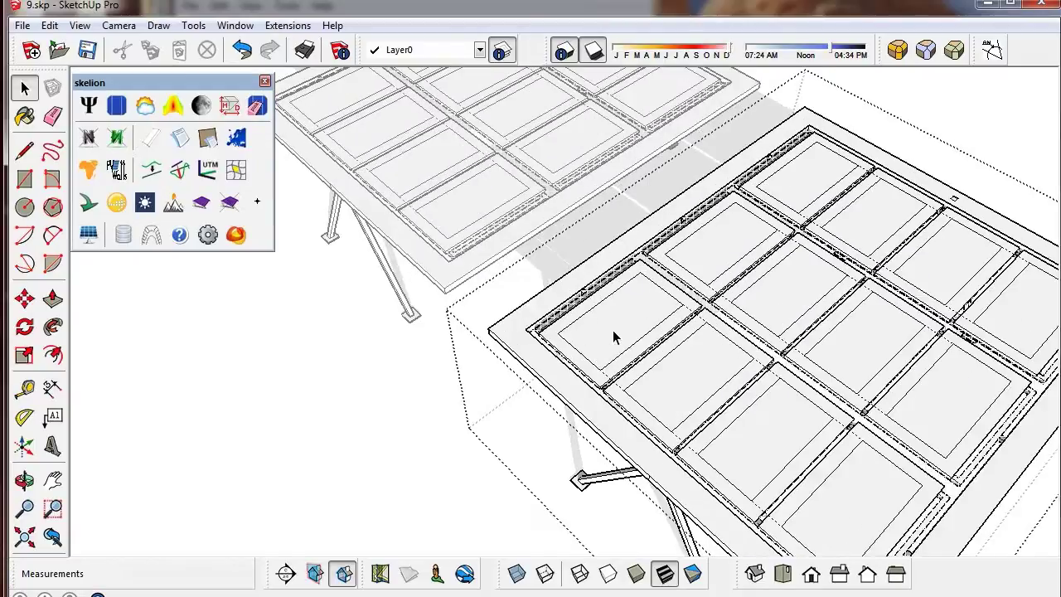
{"action": "double_click", "coordinate": [612, 330]}
{"action": "scroll", "coordinate": [612, 330], "scroll_direction": "up", "scroll_amount": 3}
{"action": "double_click", "coordinate": [613, 330]}
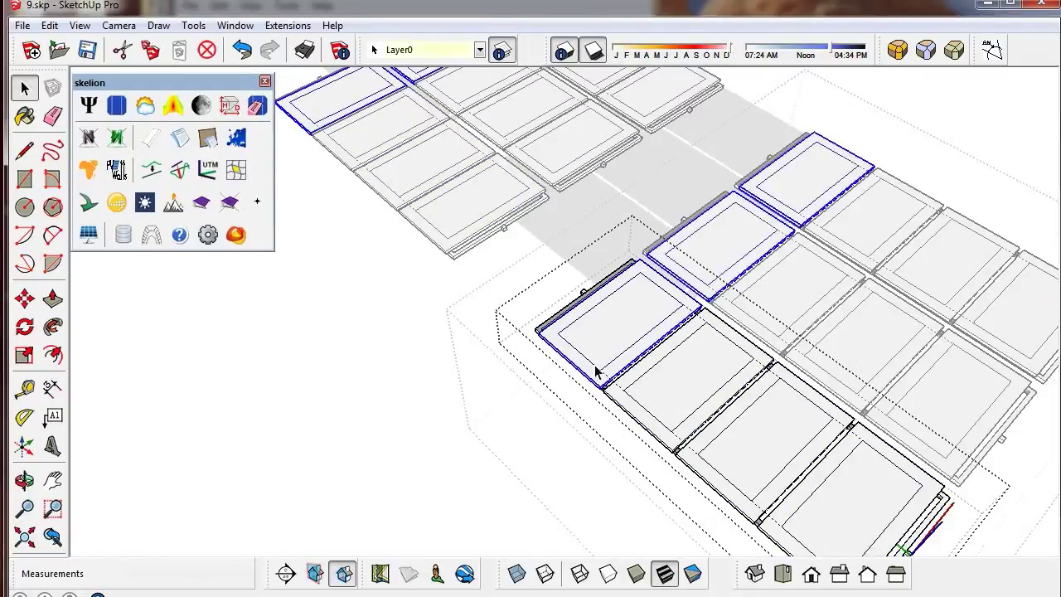
{"action": "scroll", "coordinate": [592, 377], "scroll_direction": "up", "scroll_amount": 3}
{"action": "left_click", "coordinate": [603, 333]}
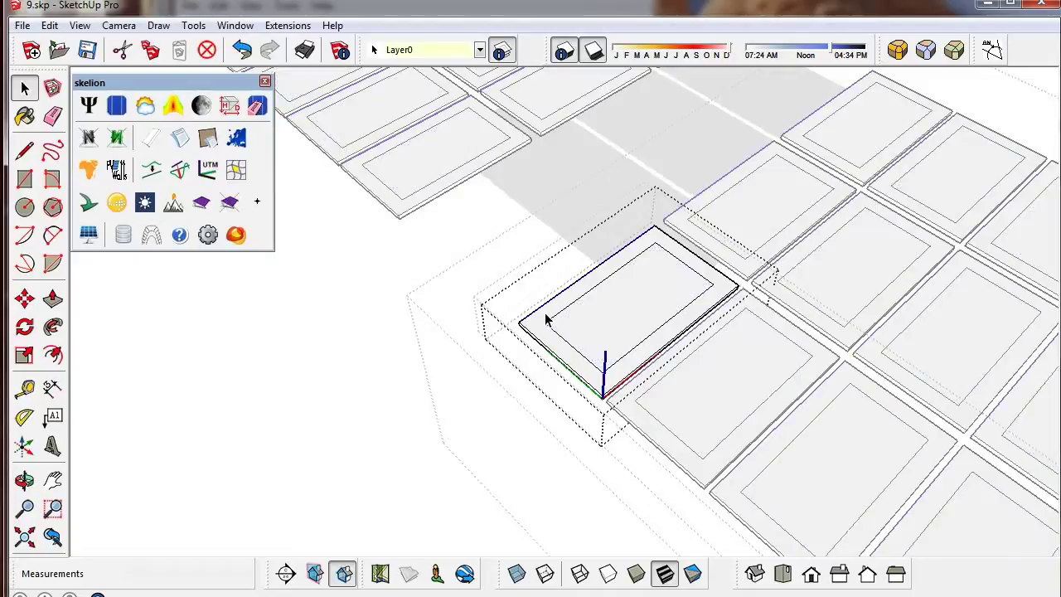
{"action": "left_click", "coordinate": [412, 311]}
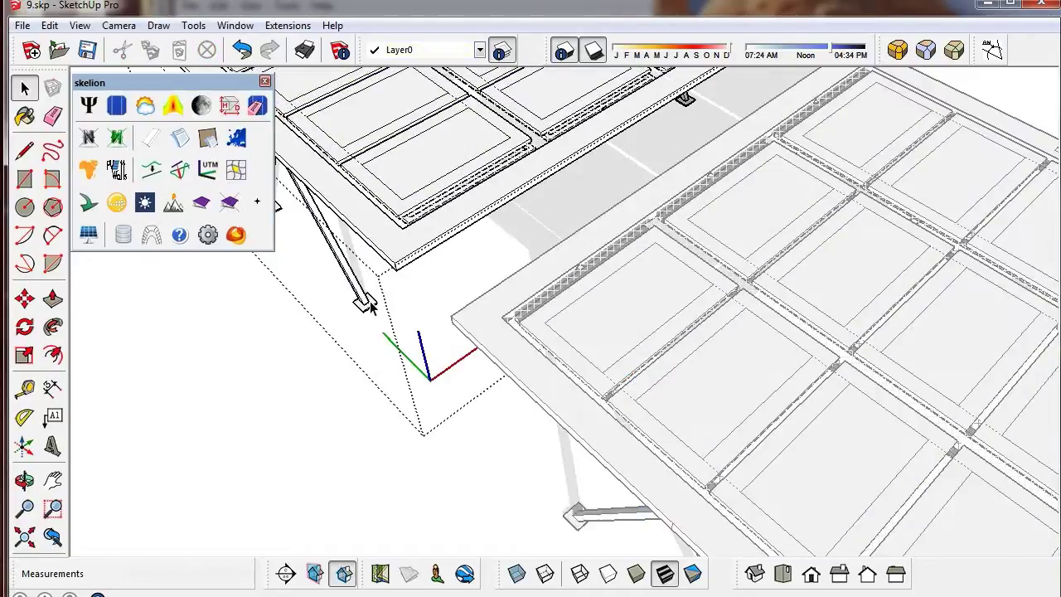
{"action": "left_click", "coordinate": [343, 350]}
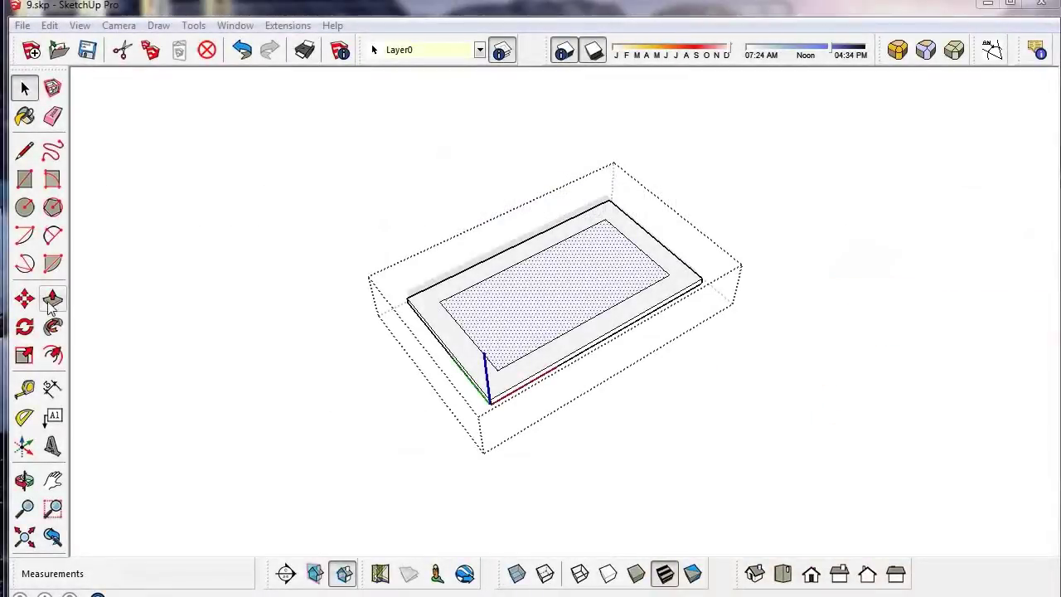
Push/Pull the panel's inner rectangle up 0.74 m into a box
{"action": "left_click", "coordinate": [52, 299]}
{"action": "left_click", "coordinate": [519, 323]}
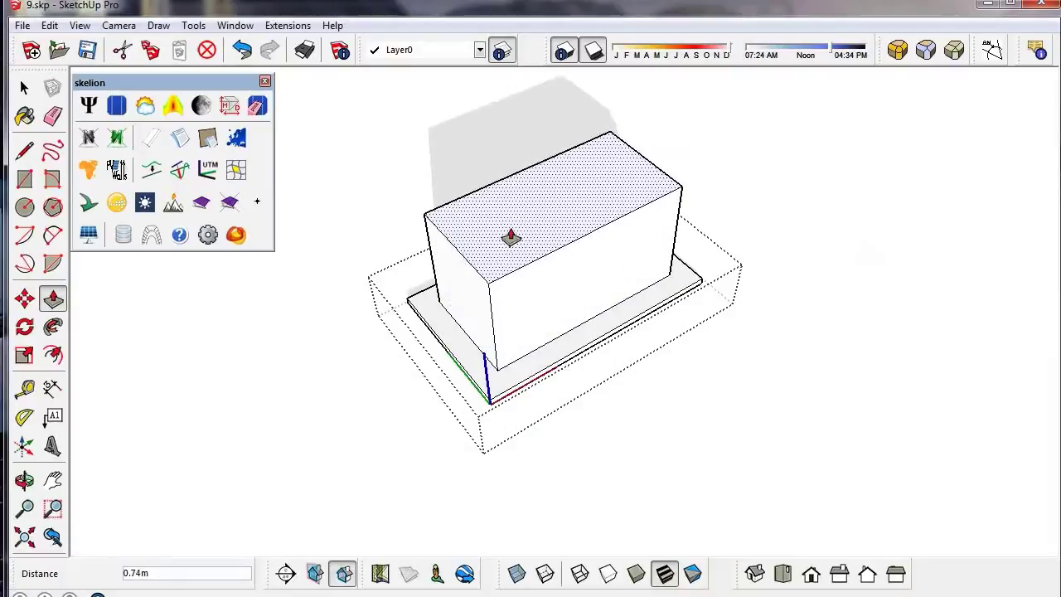
{"action": "left_click", "coordinate": [509, 237]}
Try marking the box's top face as a collecting surface and dismiss the one-surface warning
{"action": "left_click", "coordinate": [24, 87]}
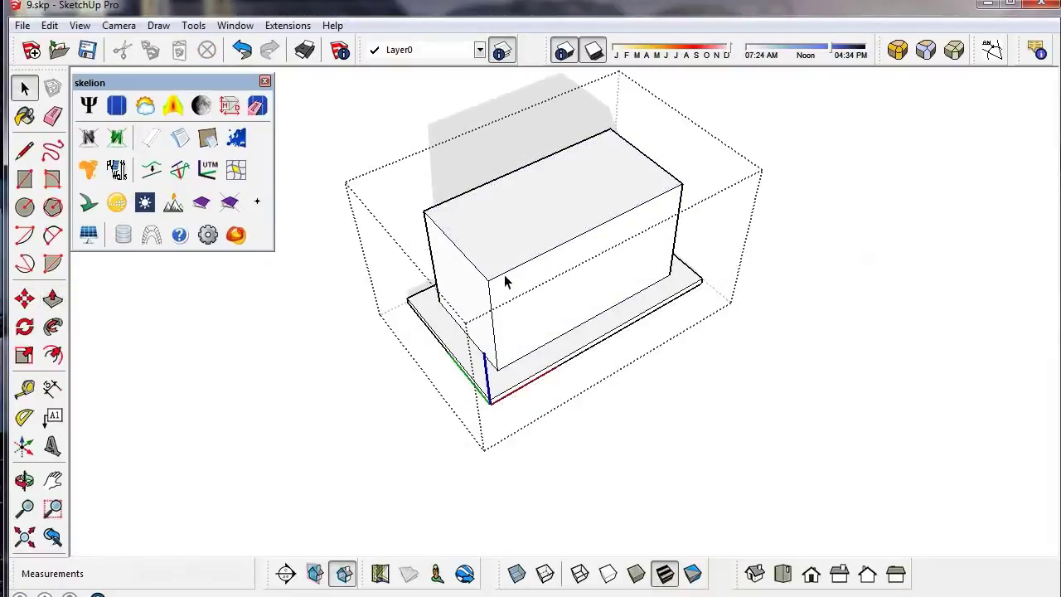
{"action": "right_click", "coordinate": [501, 264]}
{"action": "mouse_move", "coordinate": [630, 547]}
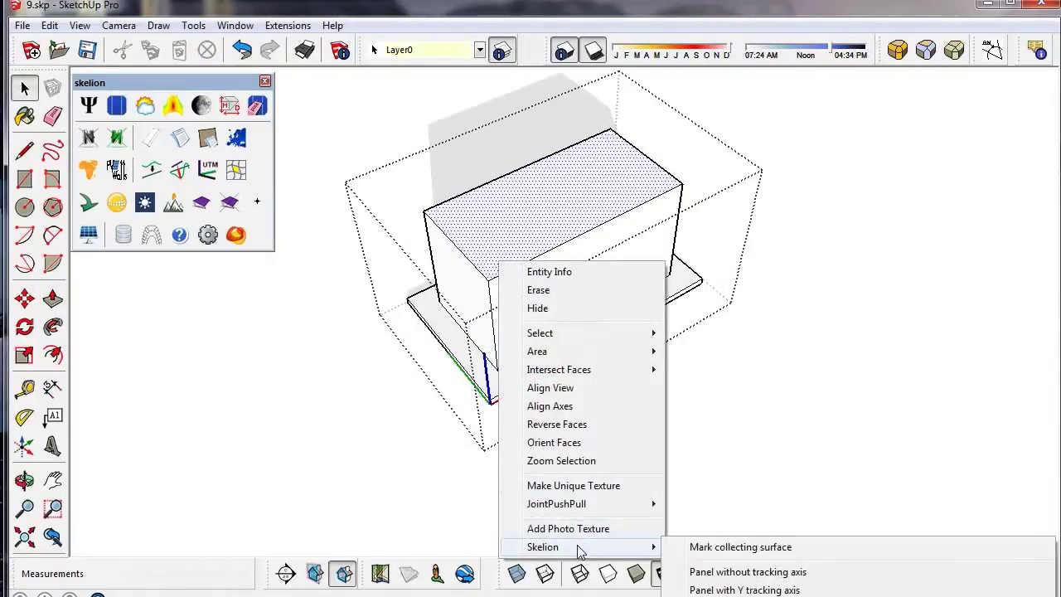
{"action": "left_click", "coordinate": [708, 549]}
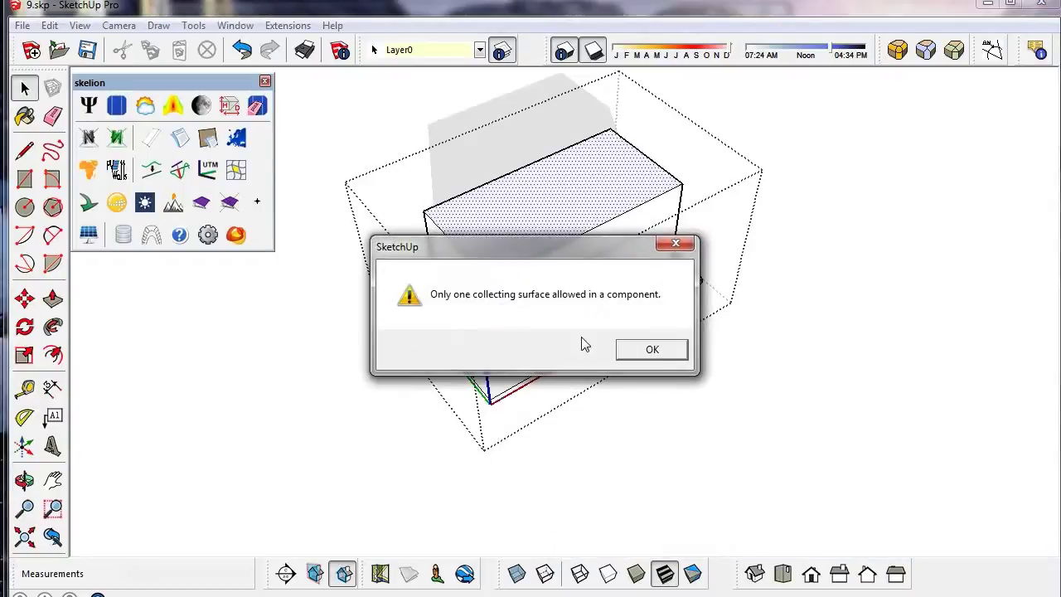
{"action": "left_click", "coordinate": [650, 349]}
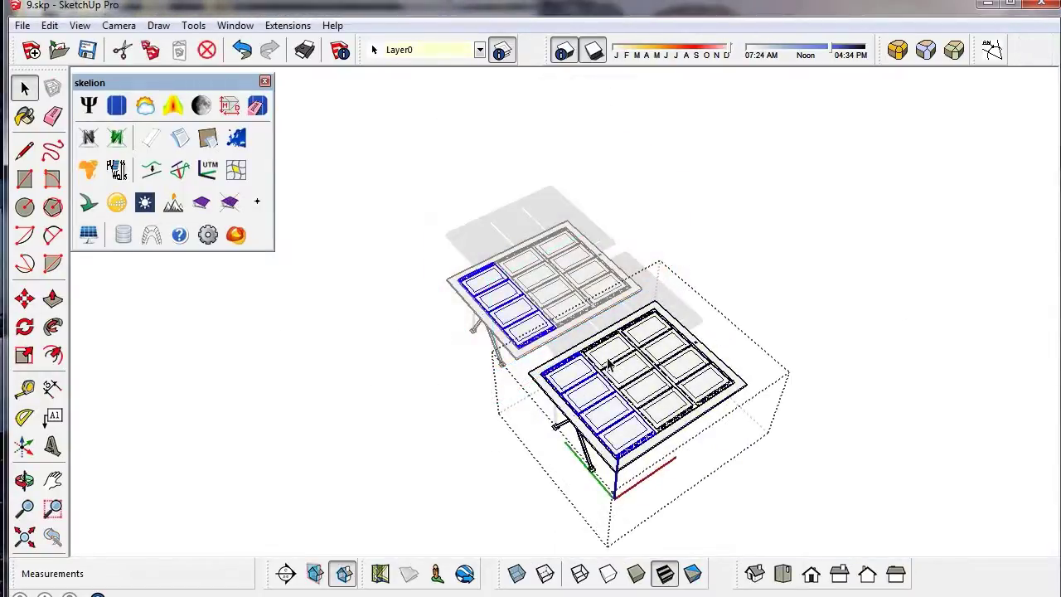
Scale the lower panel grid down to about 0.82 and exit the group
{"action": "left_click", "coordinate": [23, 358]}
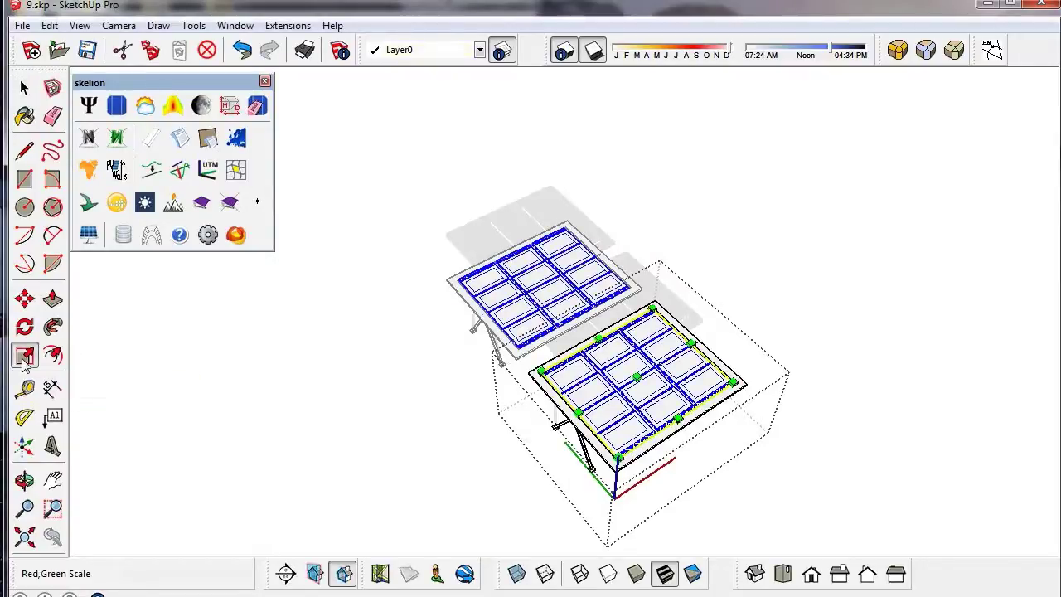
{"action": "left_click_drag", "start_coordinate": [536, 377], "coordinate": [567, 375]}
{"action": "left_click", "coordinate": [23, 89]}
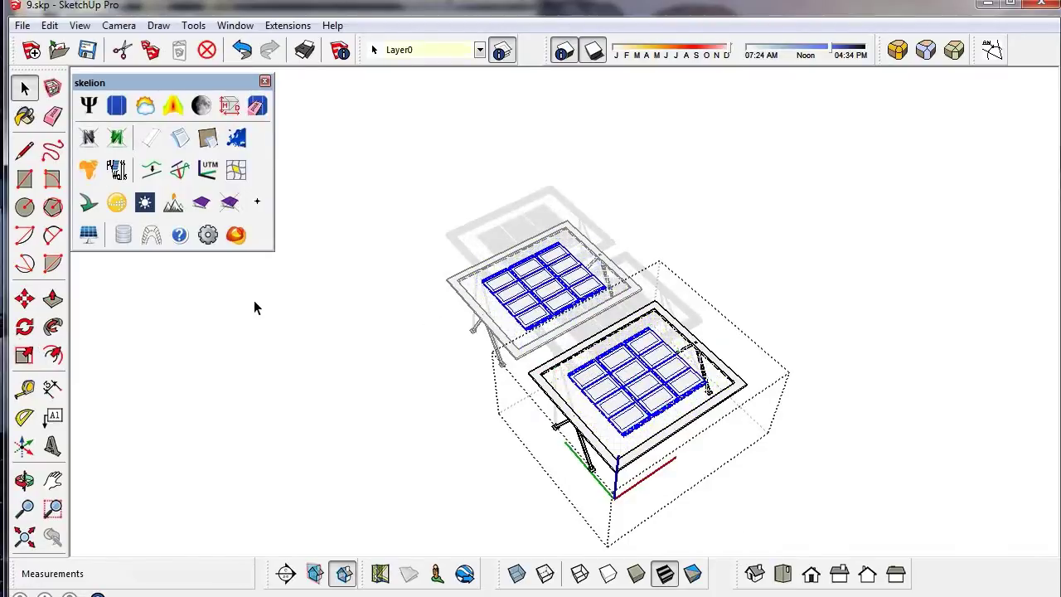
{"action": "left_click", "coordinate": [257, 305]}
Rebuild both arrays with Y tracking, ticking both Panel Y backtracking boxes, and change the sun time
{"action": "left_click", "coordinate": [588, 362]}
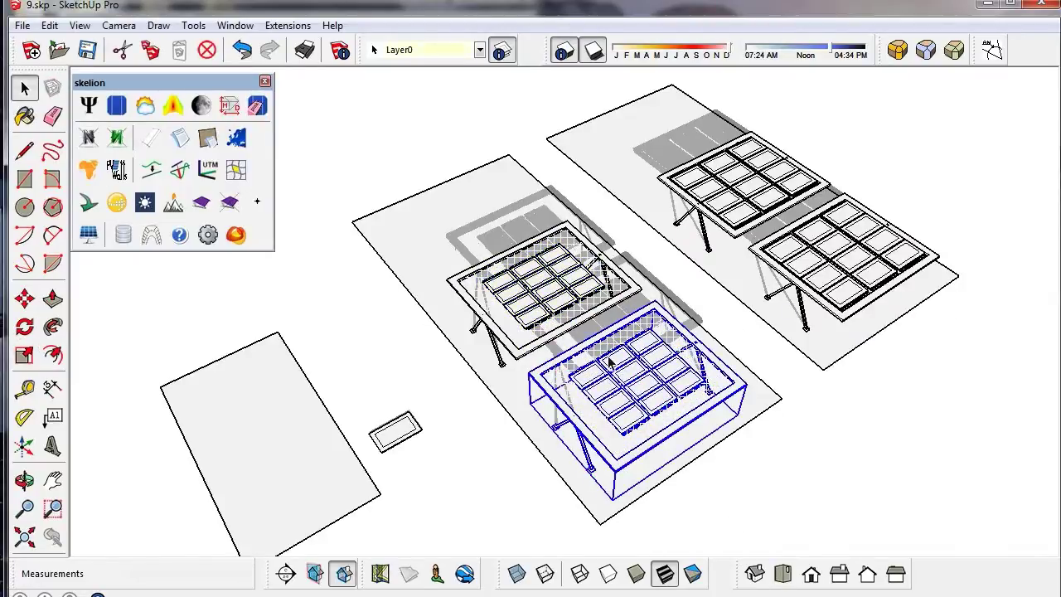
{"action": "left_click", "coordinate": [575, 311], "text": "ctrl"}
{"action": "left_click", "coordinate": [89, 235]}
{"action": "left_click", "coordinate": [357, 253]}
{"action": "left_click", "coordinate": [356, 450]}
{"action": "scroll", "coordinate": [578, 410], "scroll_direction": "down", "scroll_amount": 3}
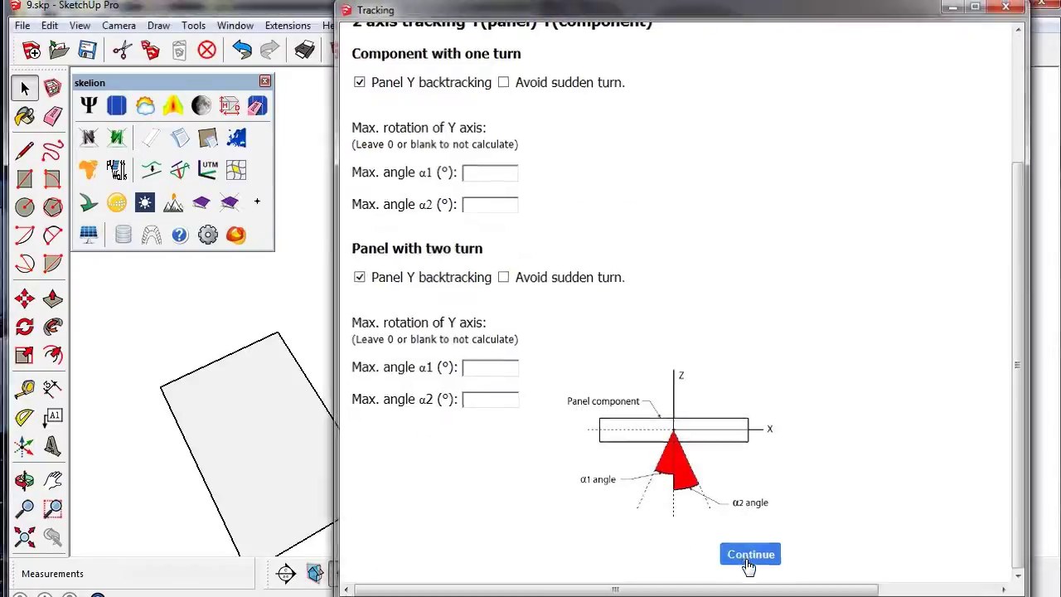
{"action": "left_click", "coordinate": [748, 557]}
{"action": "left_click_drag", "start_coordinate": [825, 55], "coordinate": [765, 55]}
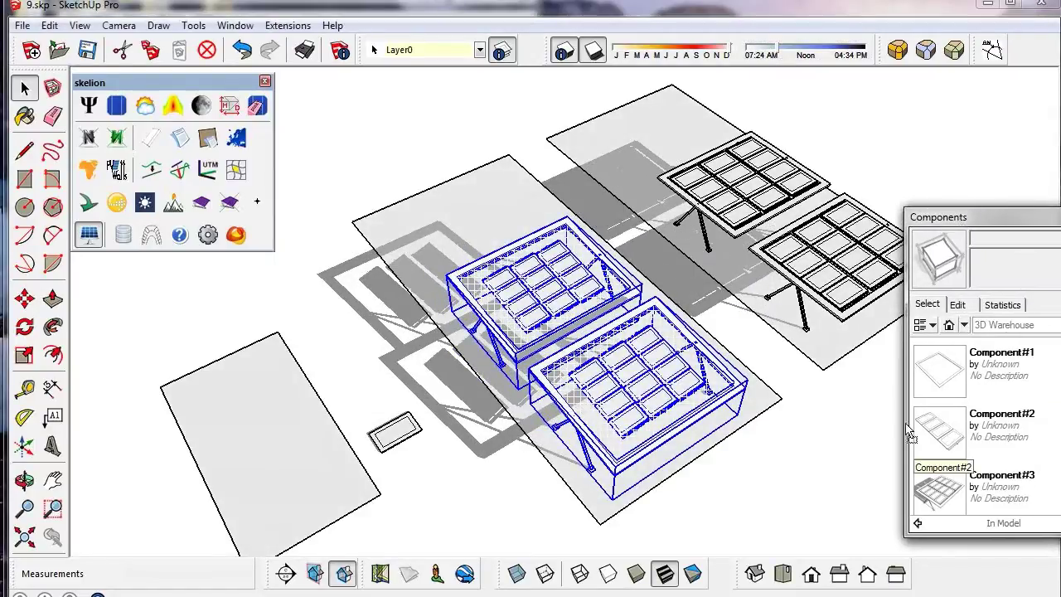
Place a copy of Component#2 from the In Model list beside the small lone panel
{"action": "left_click", "coordinate": [937, 430]}
{"action": "left_click", "coordinate": [471, 434]}
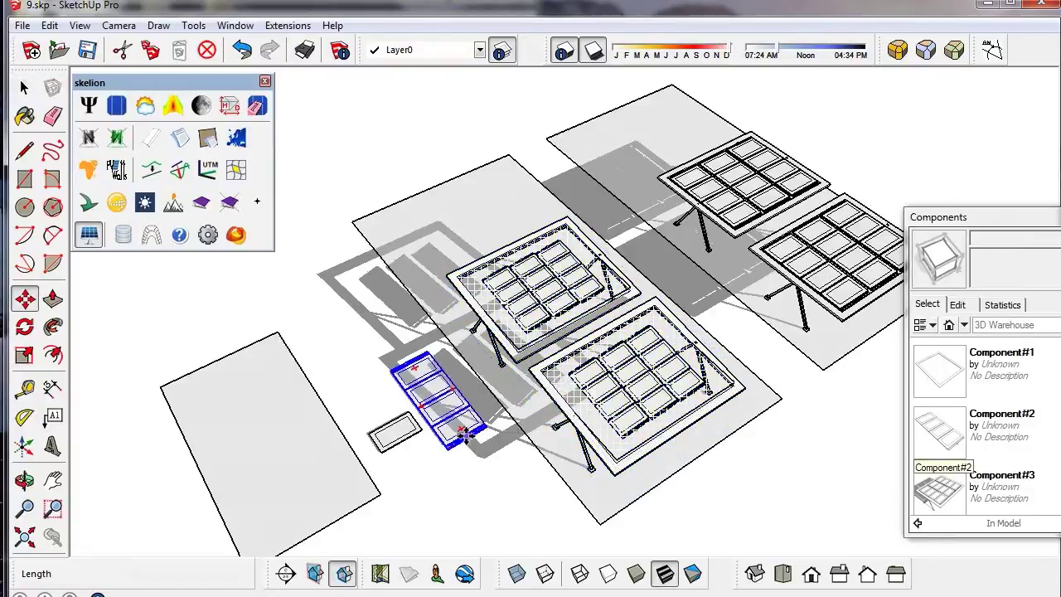
{"action": "left_click", "coordinate": [24, 87]}
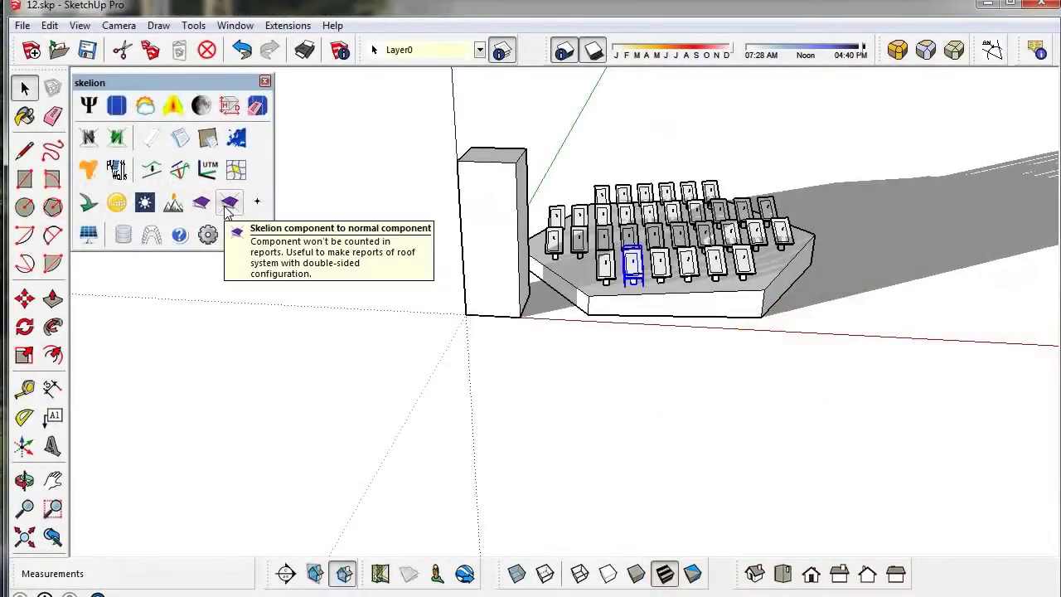
Open the panel component to inspect its contents, then exit and deselect everything
{"action": "scroll", "coordinate": [605, 253], "scroll_direction": "up", "scroll_amount": 5}
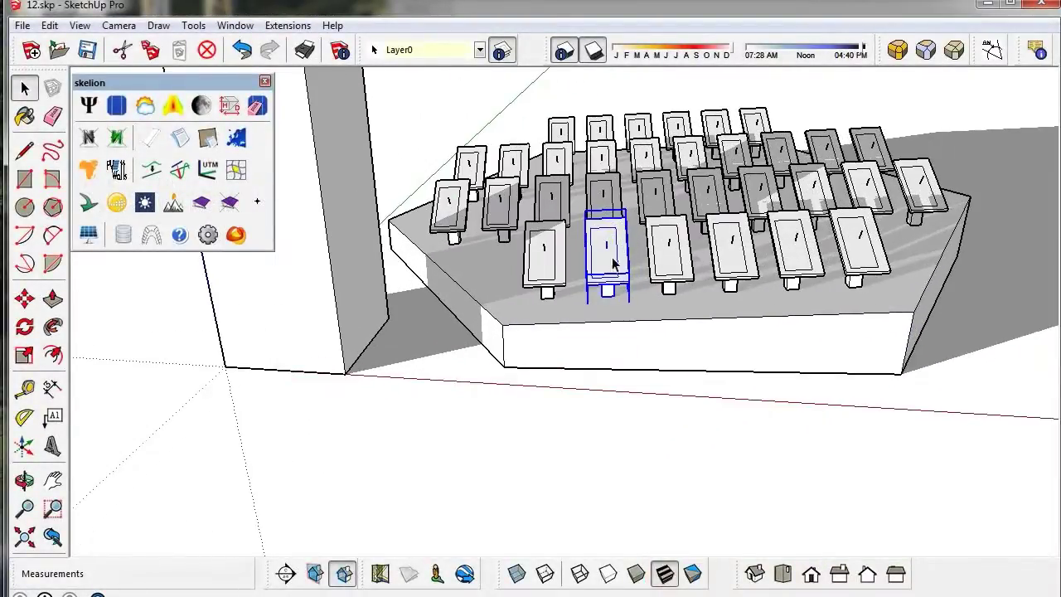
{"action": "double_click", "coordinate": [605, 254]}
{"action": "key", "text": "ctrl+a"}
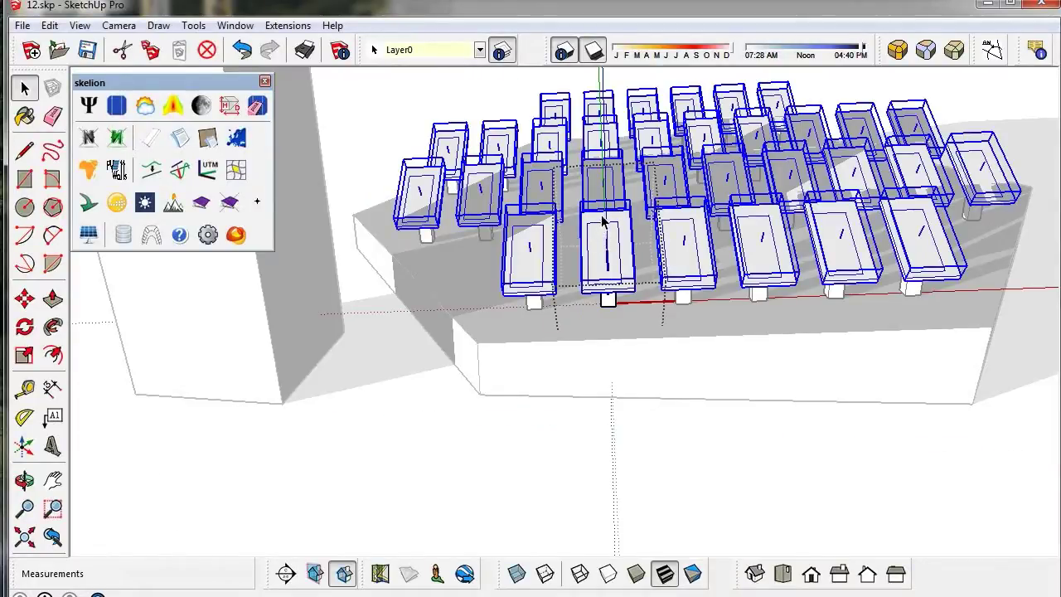
{"action": "left_click", "coordinate": [413, 360]}
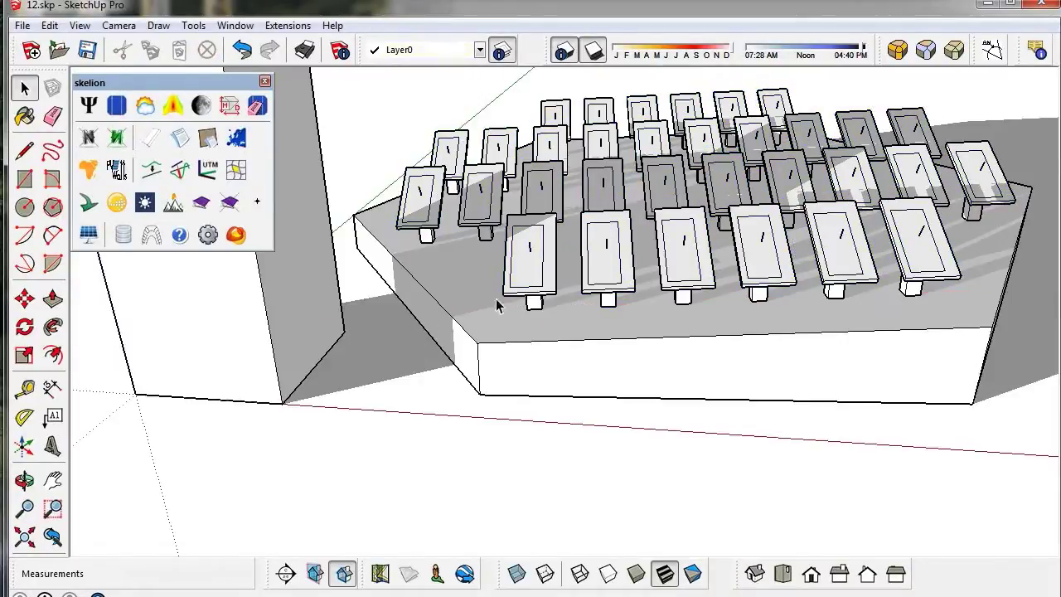
Apply Pole Z backtracking with combinations 0-1 and 1-0 to two panels, then move time toward noon
{"action": "left_click", "coordinate": [614, 259]}
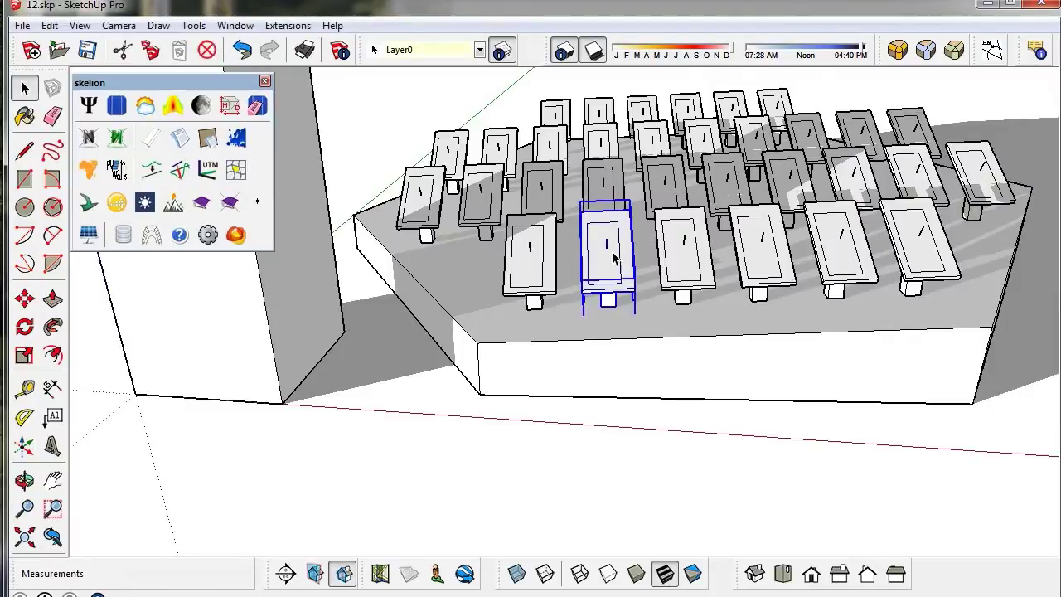
{"action": "left_click", "coordinate": [535, 276], "text": "ctrl"}
{"action": "left_click", "coordinate": [88, 235]}
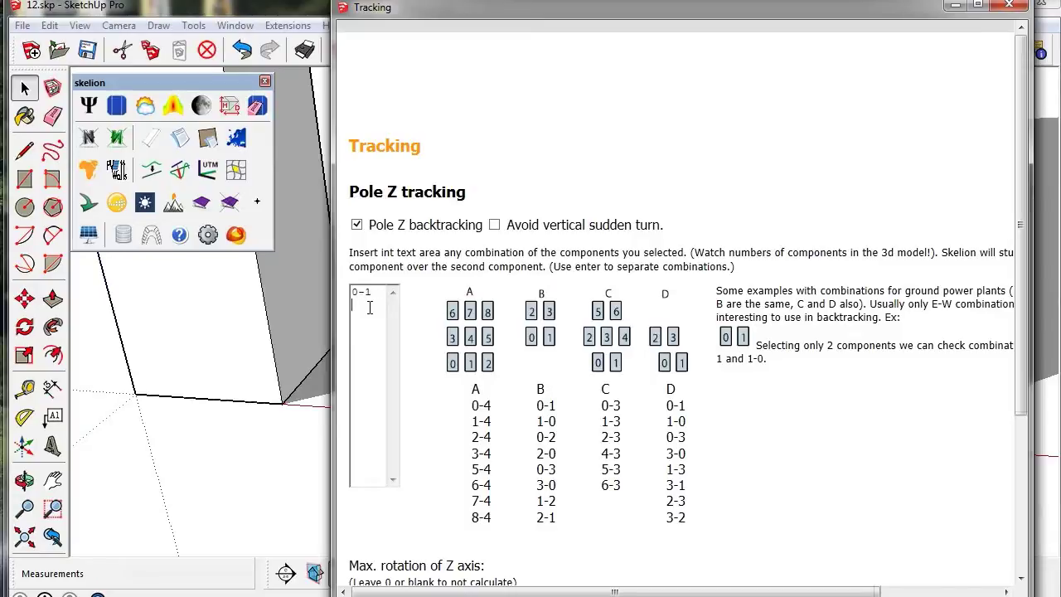
{"action": "scroll", "coordinate": [369, 309], "scroll_direction": "down", "scroll_amount": 5}
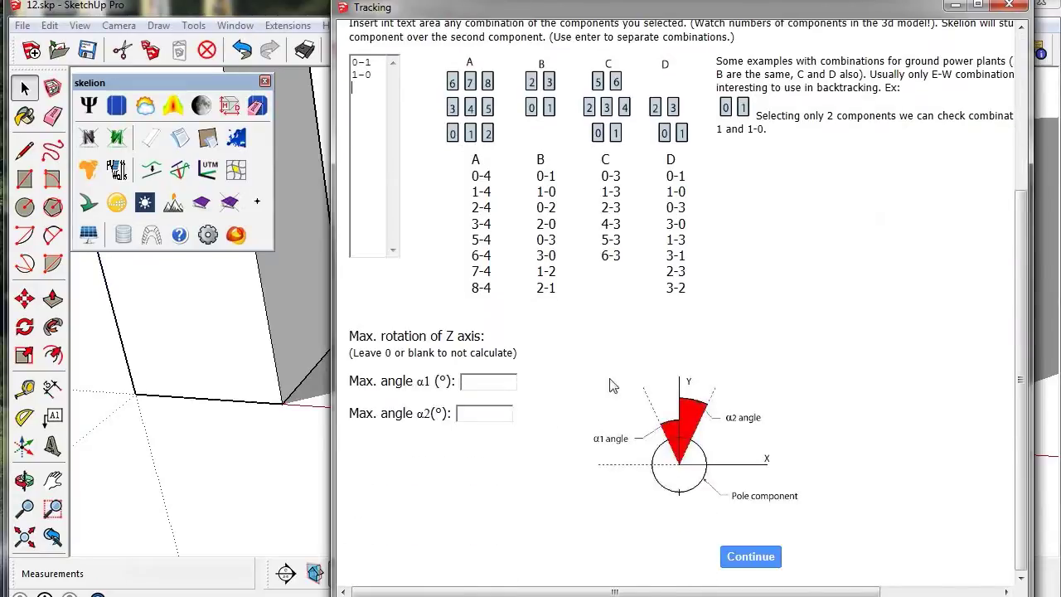
{"action": "left_click", "coordinate": [750, 557]}
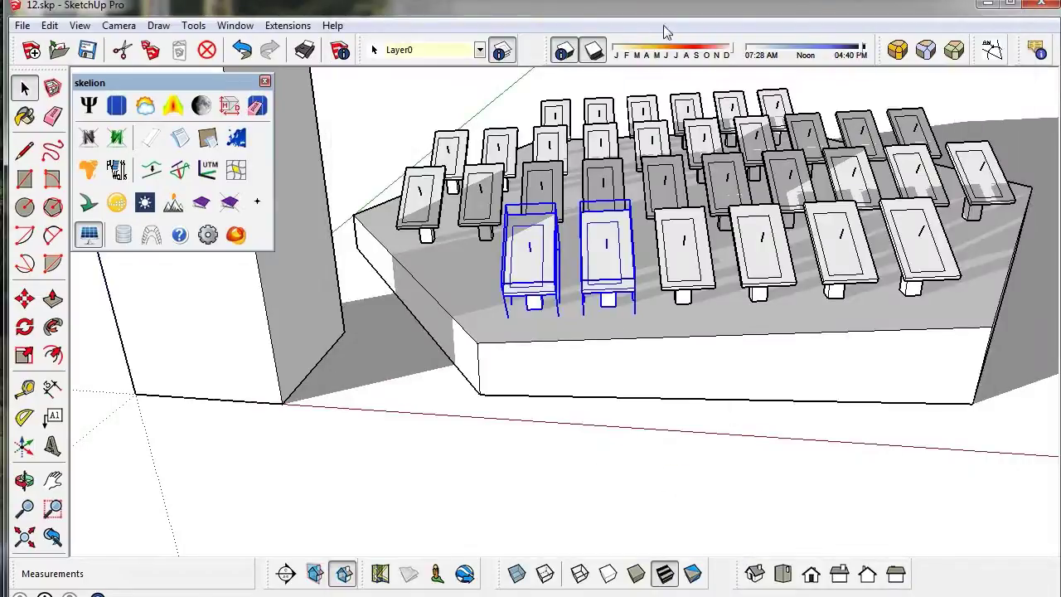
{"action": "left_click_drag", "start_coordinate": [778, 51], "coordinate": [805, 51]}
Recalculate the Skelion report with shading losses and review the 3.49% overall loss
{"action": "left_click", "coordinate": [460, 121]}
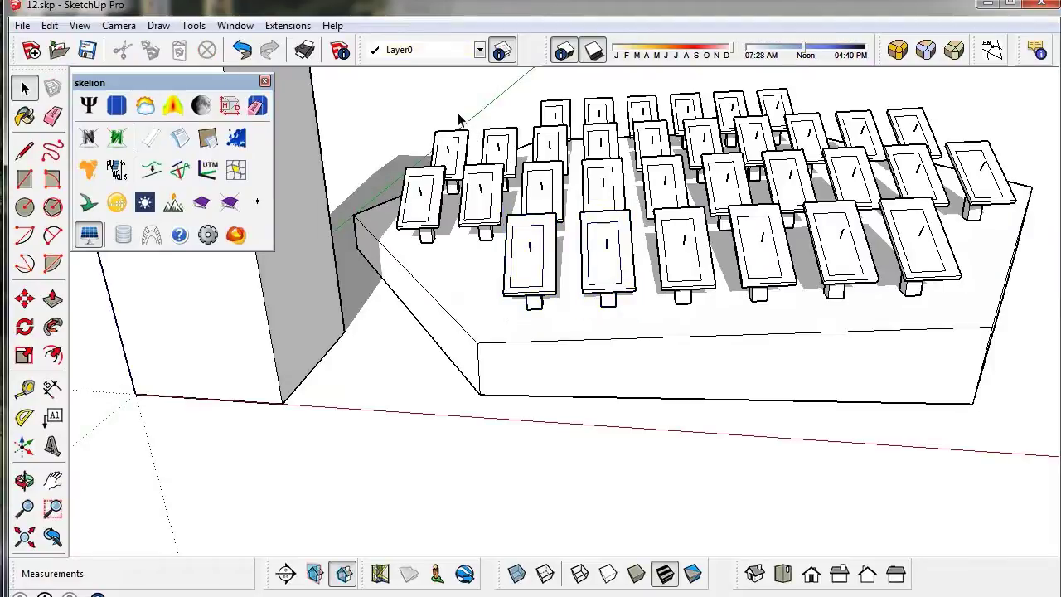
{"action": "left_click", "coordinate": [184, 141]}
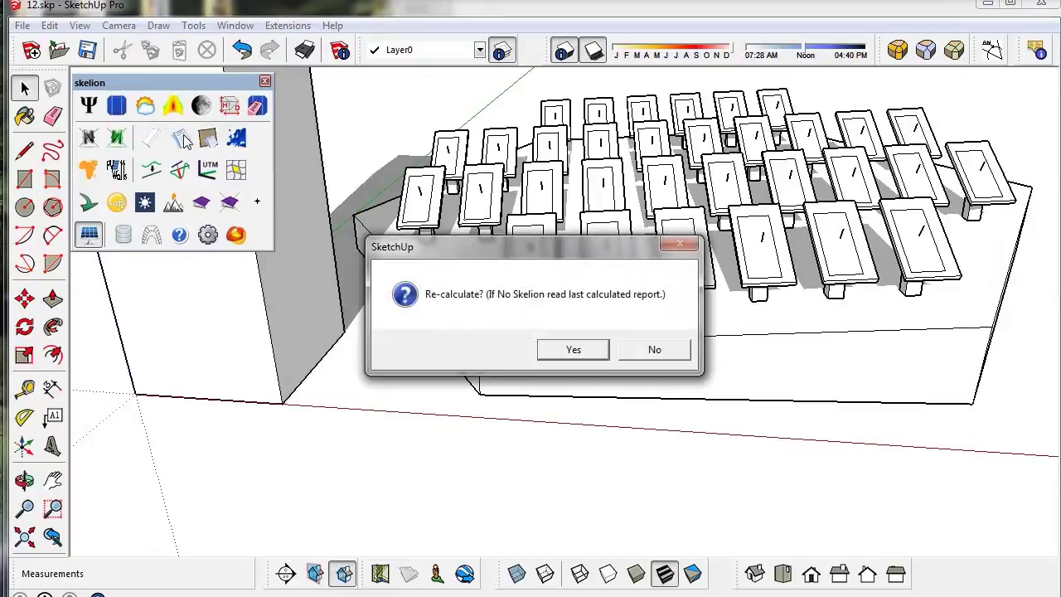
{"action": "left_click", "coordinate": [574, 350]}
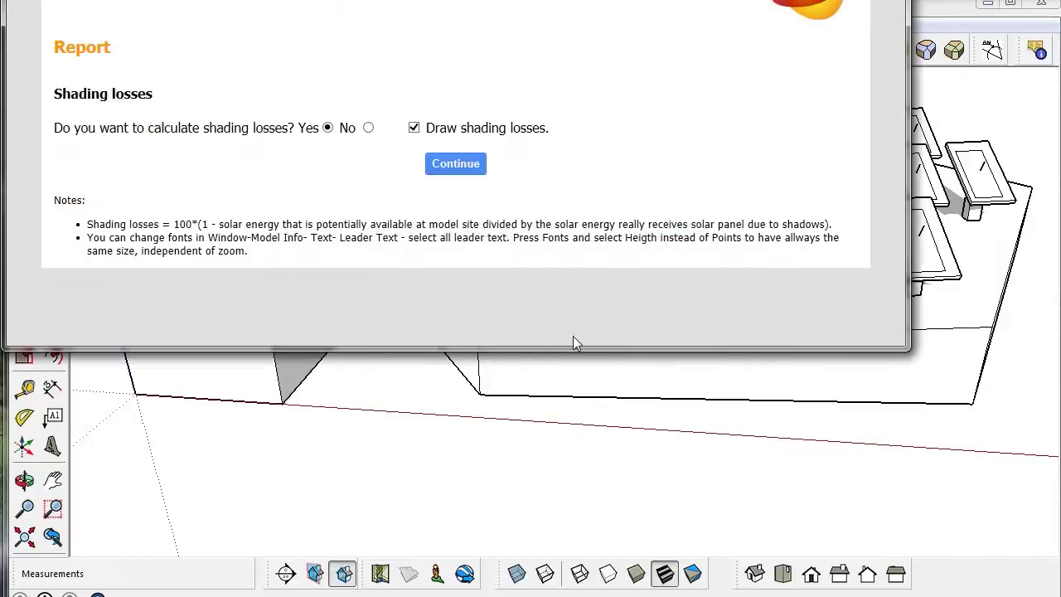
{"action": "left_click", "coordinate": [455, 164]}
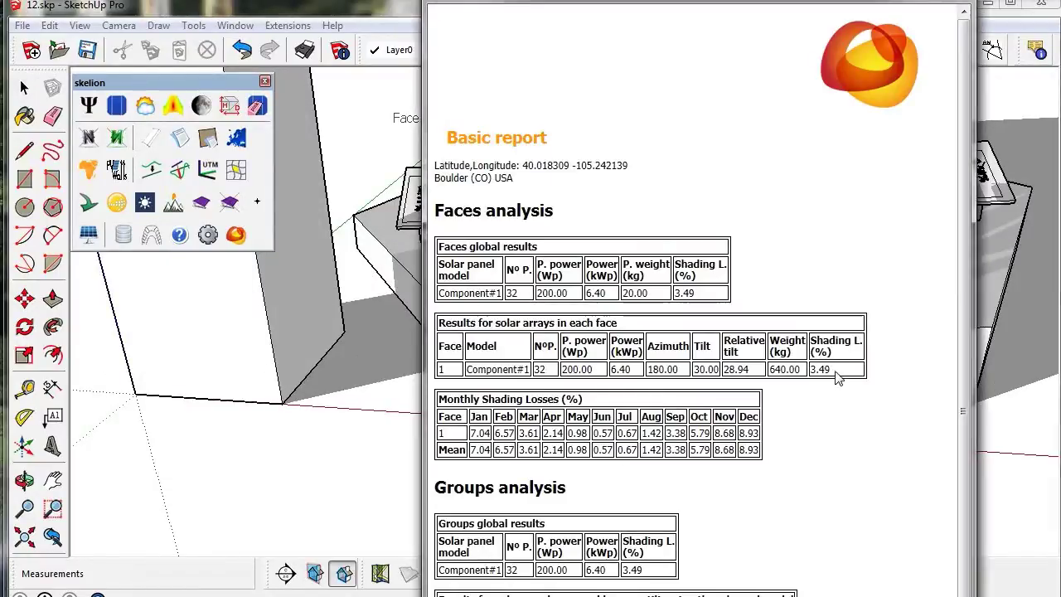
{"action": "left_click_drag", "start_coordinate": [839, 377], "coordinate": [814, 375]}
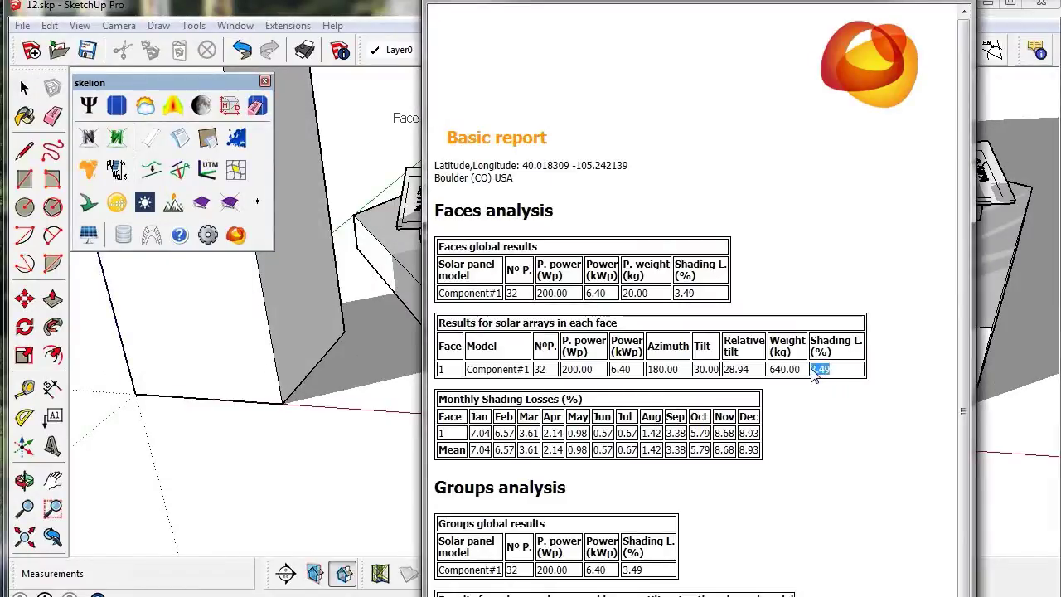
{"action": "left_click", "coordinate": [964, 4]}
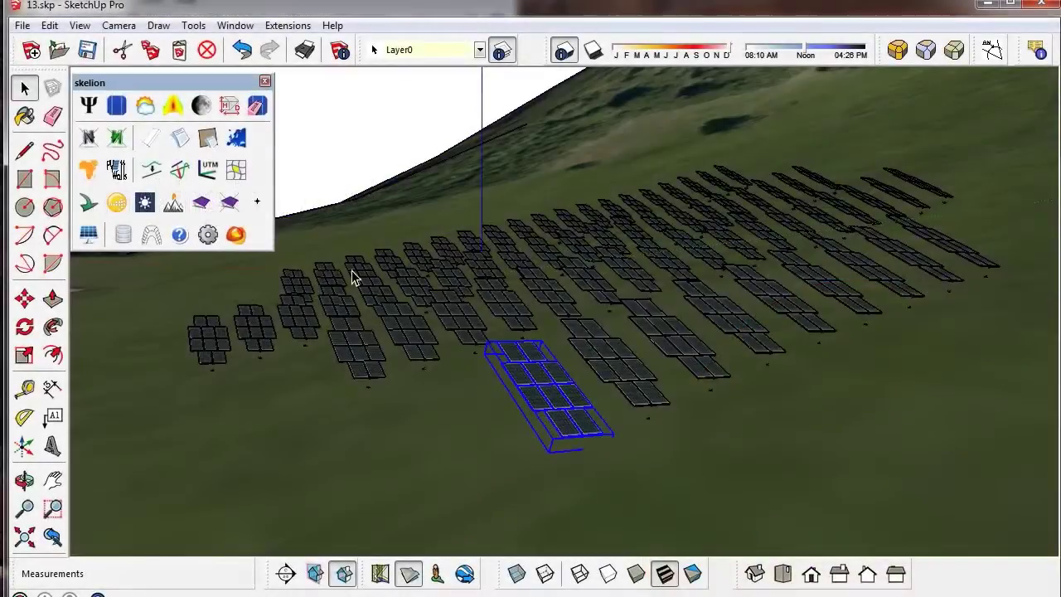
Open Skelion's Panel Y tracking options for the selected hillside array
{"action": "left_click", "coordinate": [88, 235]}
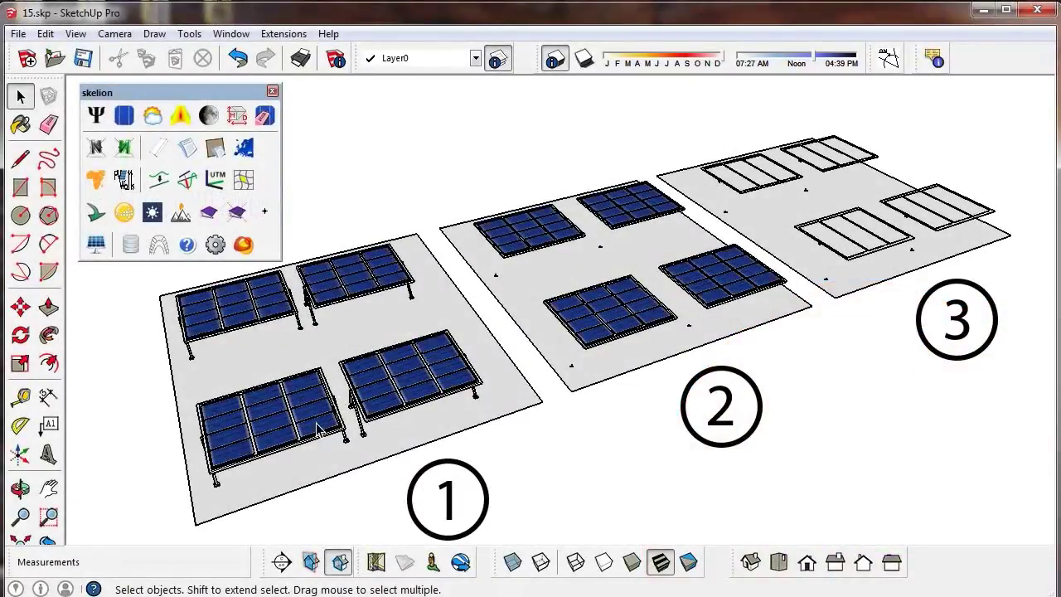
Open the area 1 panel array group and inspect its panel components, then exit
{"action": "left_click", "coordinate": [316, 429]}
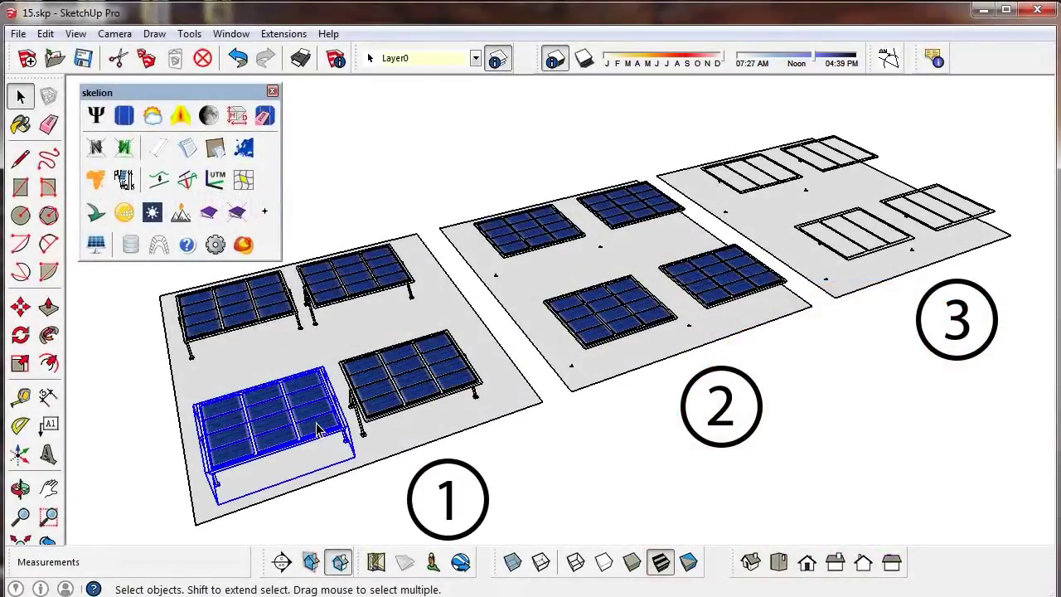
{"action": "double_click", "coordinate": [316, 428]}
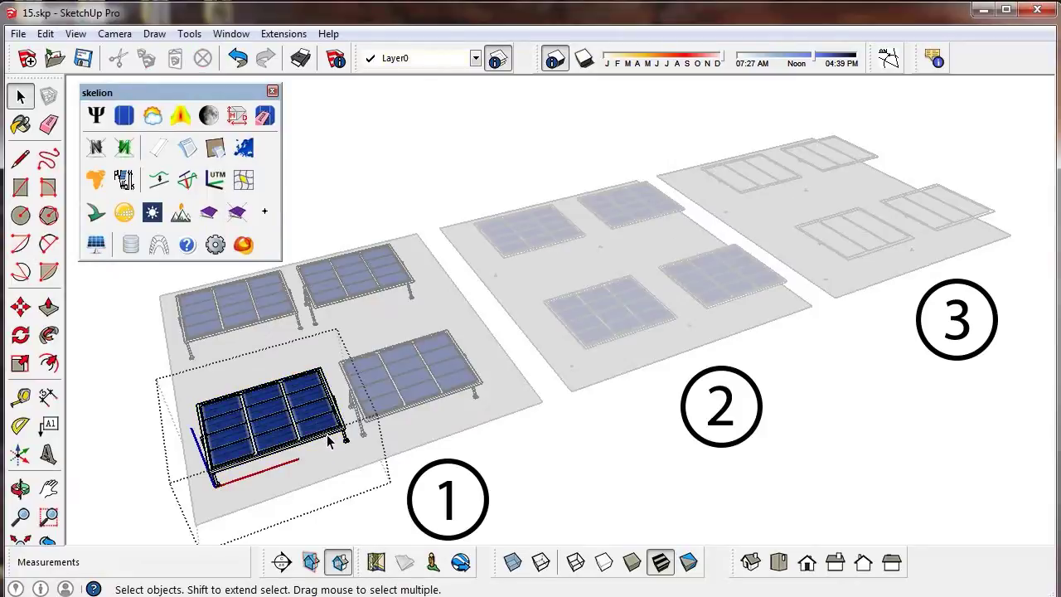
{"action": "left_click", "coordinate": [320, 428]}
{"action": "left_click", "coordinate": [320, 429]}
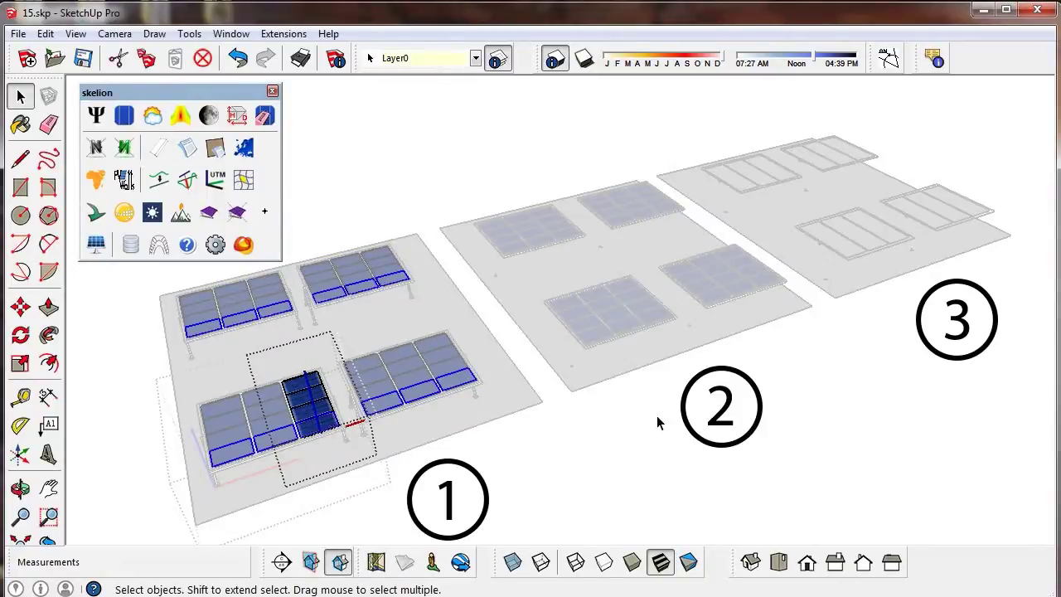
{"action": "left_click", "coordinate": [642, 377]}
{"action": "left_click", "coordinate": [652, 386]}
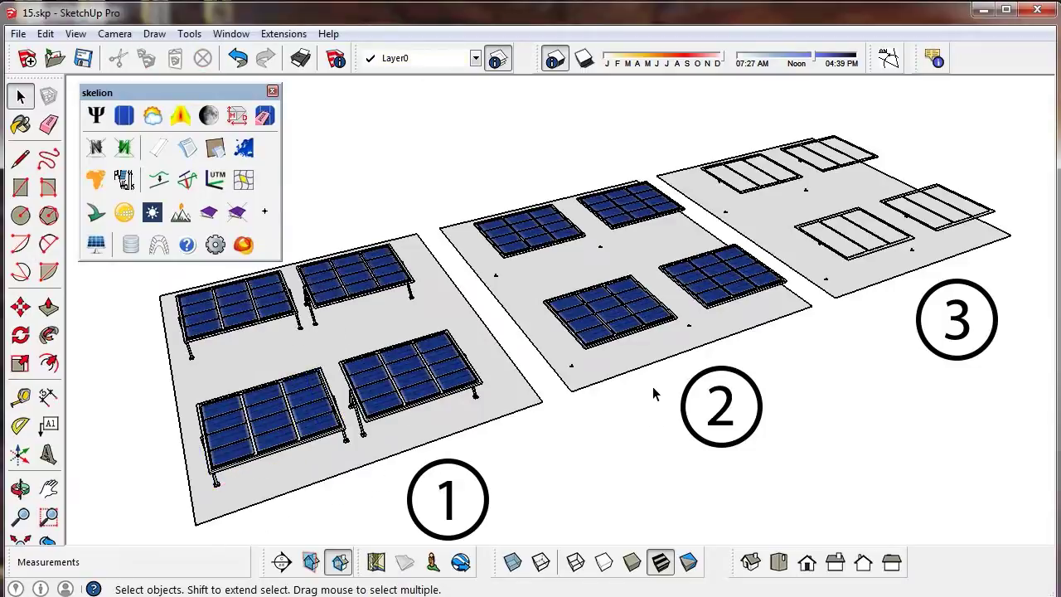
Open the area 2 group, select its four panels, and inspect one before closing
{"action": "left_click", "coordinate": [632, 321]}
{"action": "double_click", "coordinate": [630, 323]}
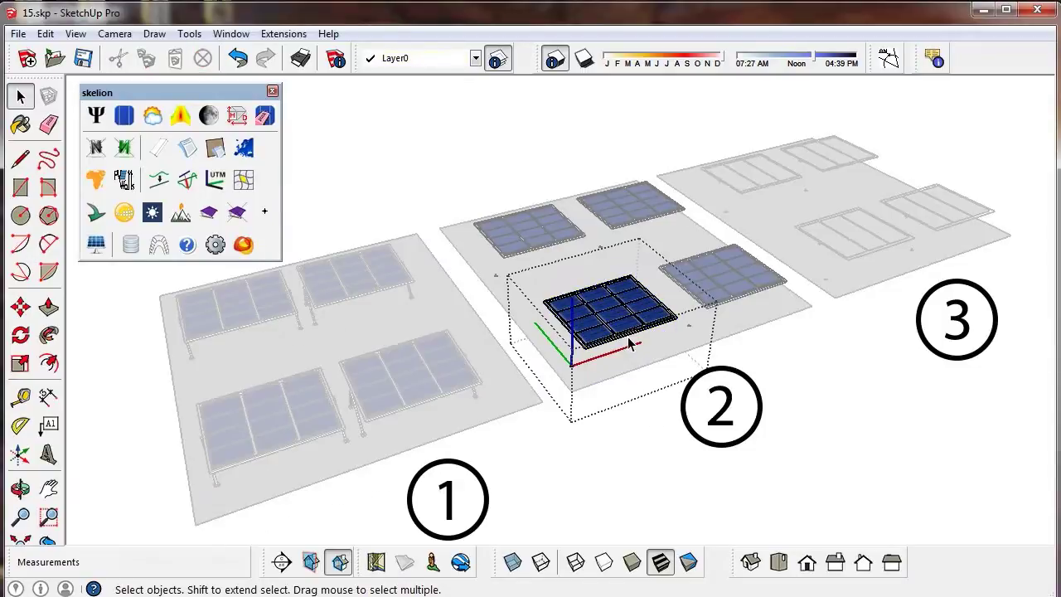
{"action": "key", "text": "ctrl+a"}
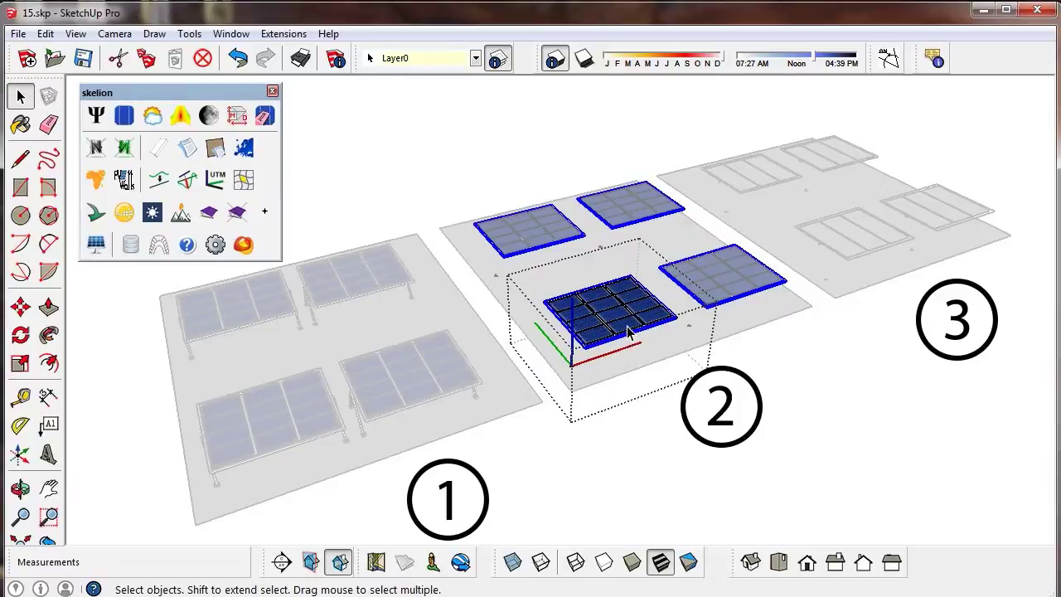
{"action": "double_click", "coordinate": [627, 330]}
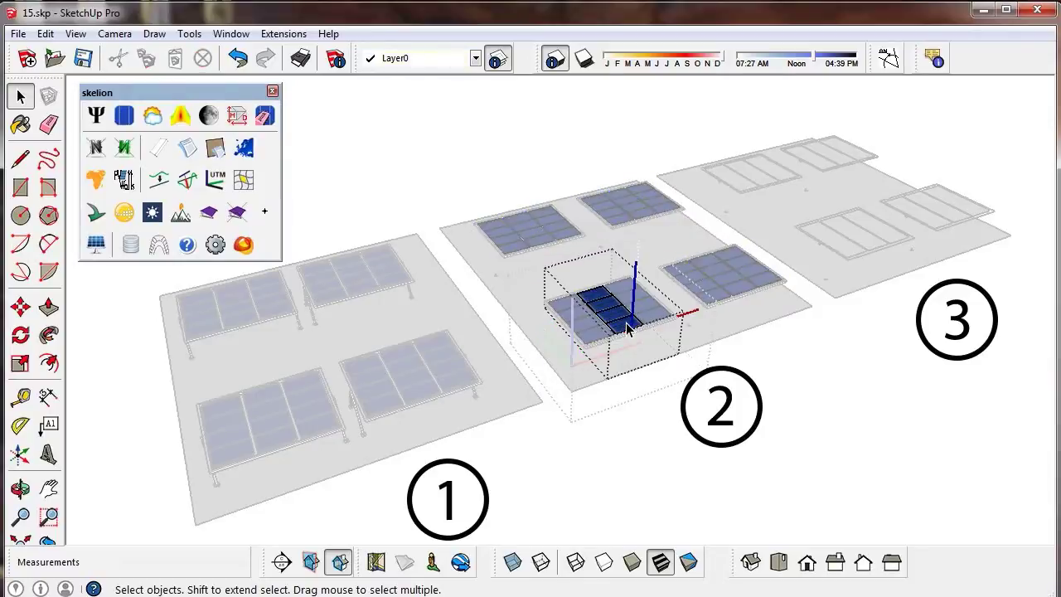
{"action": "left_click", "coordinate": [740, 397]}
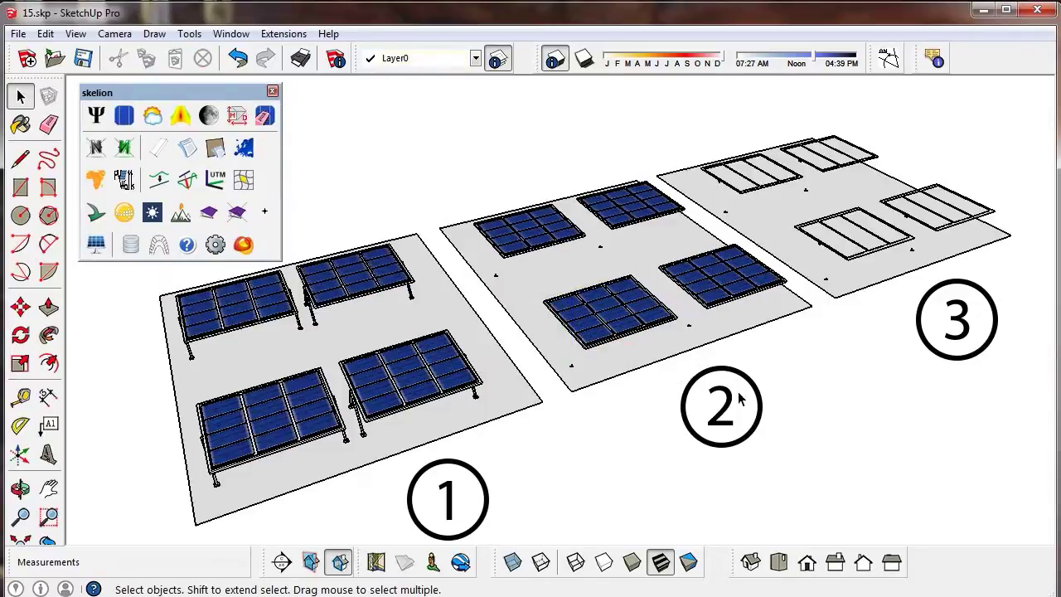
Open the area 3 group, select a panel frame outline, and zoom in
{"action": "left_click", "coordinate": [860, 241]}
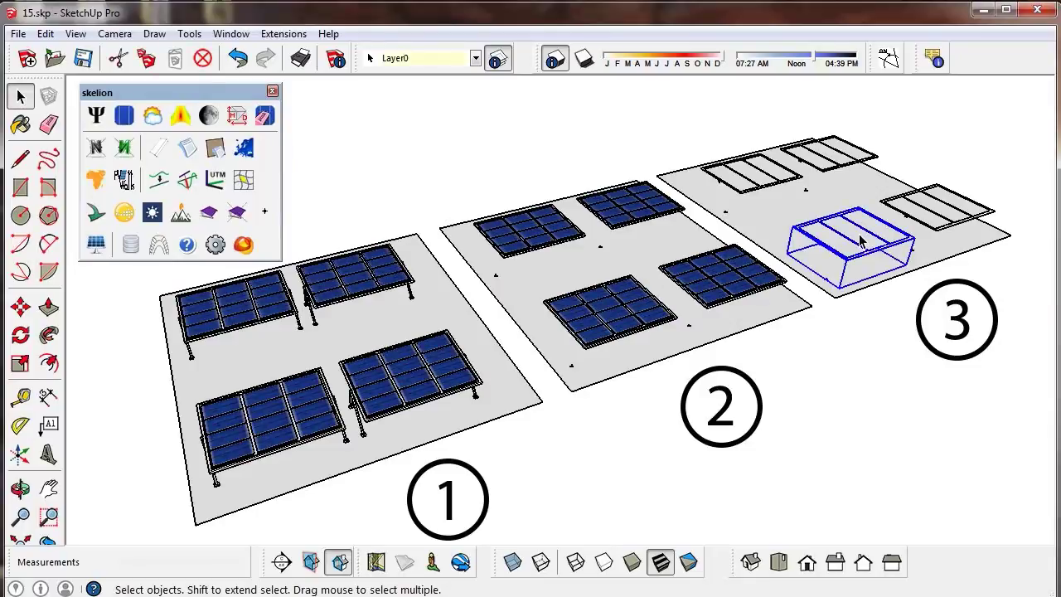
{"action": "double_click", "coordinate": [860, 241]}
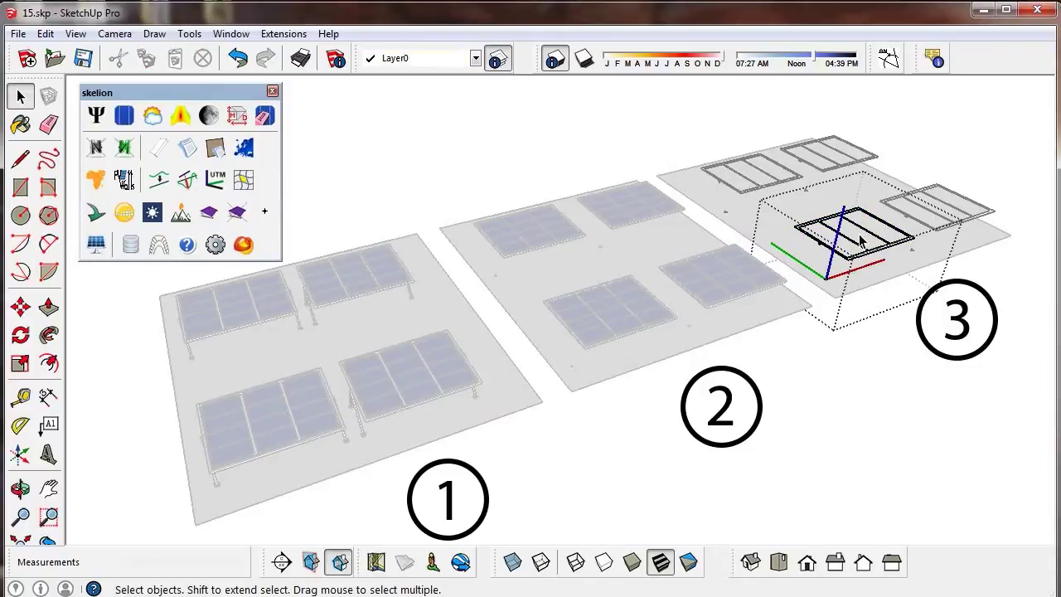
{"action": "left_click", "coordinate": [860, 241]}
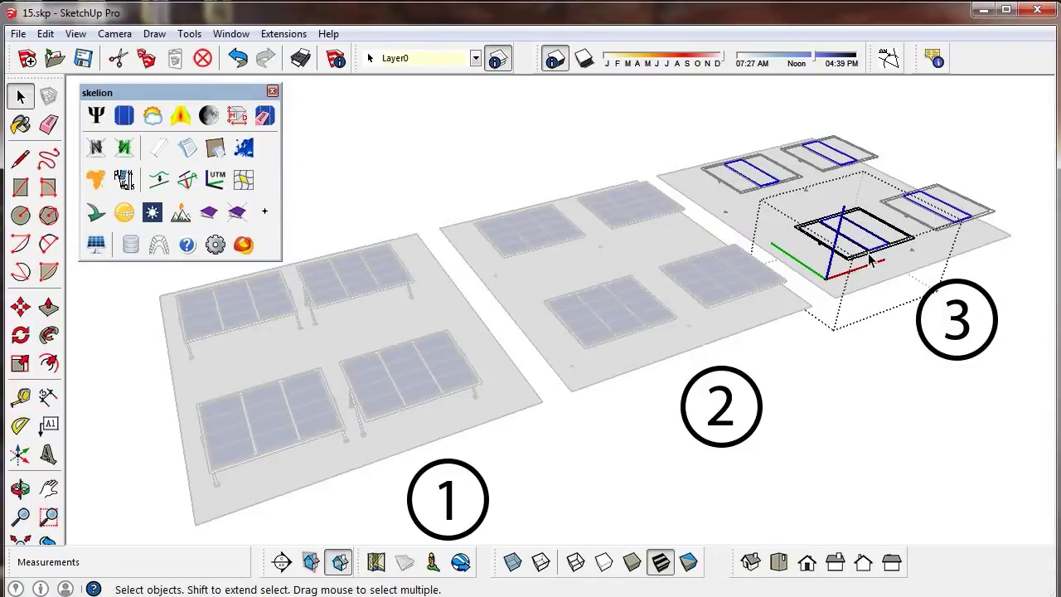
{"action": "left_click", "coordinate": [870, 261]}
{"action": "scroll", "coordinate": [870, 261], "scroll_direction": "up", "scroll_amount": 10}
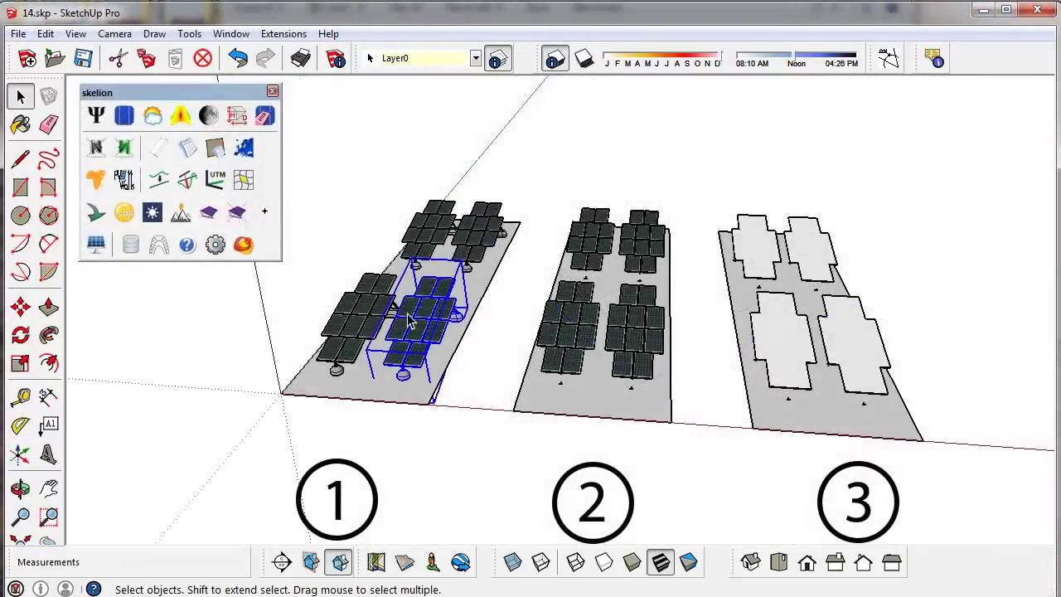
{"action": "double_click", "coordinate": [409, 323]}
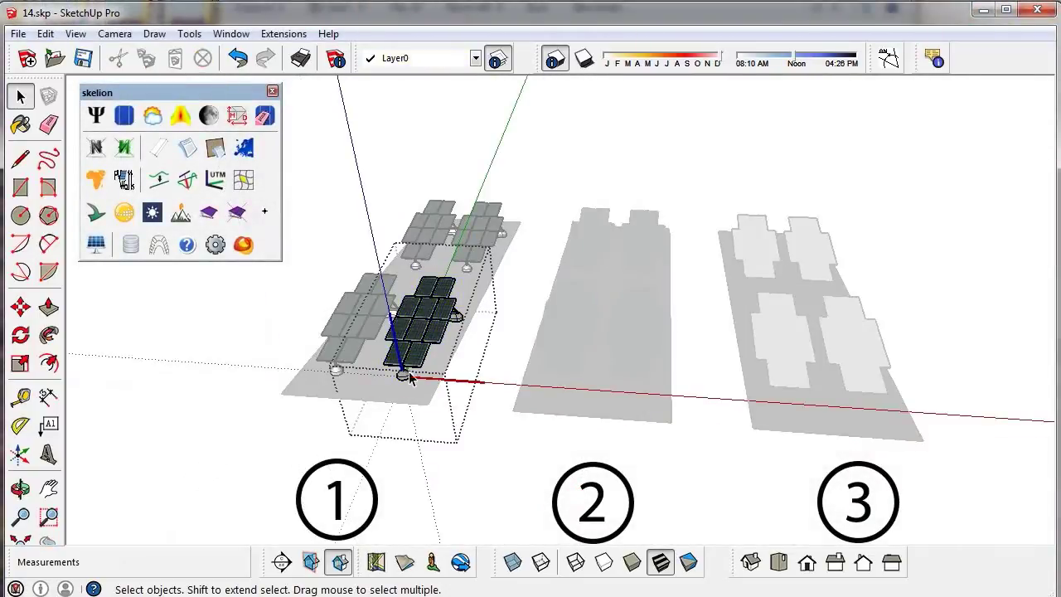
{"action": "key", "text": "ctrl+a"}
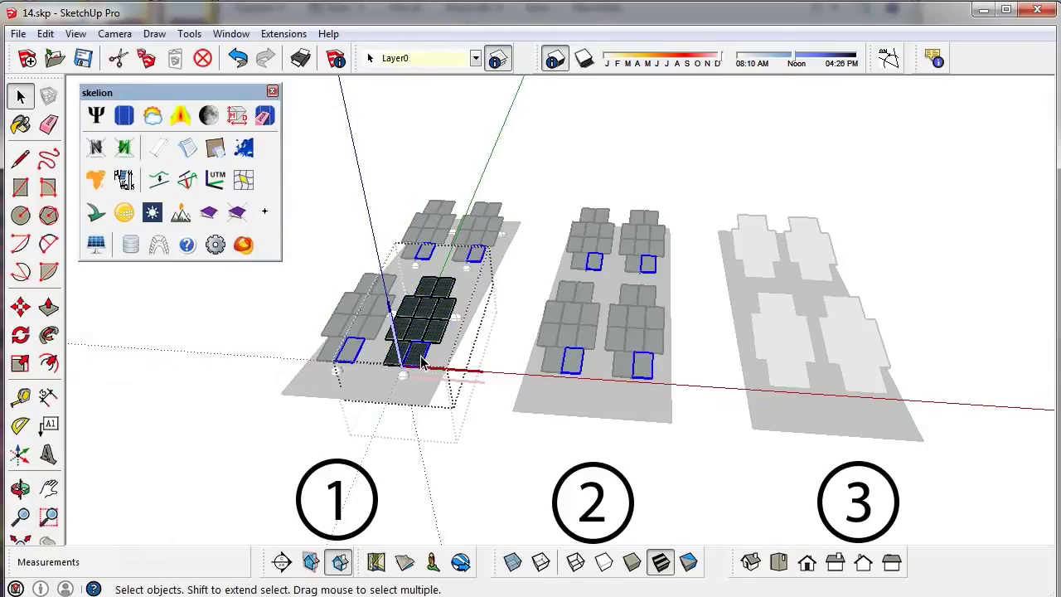
{"action": "left_click", "coordinate": [497, 359]}
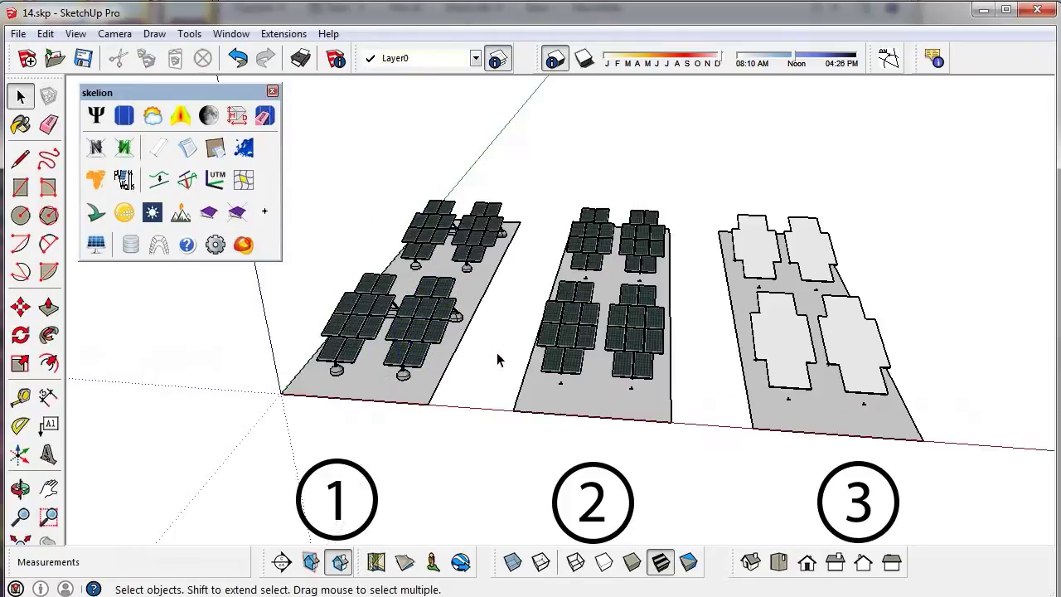
{"action": "left_click", "coordinate": [586, 330]}
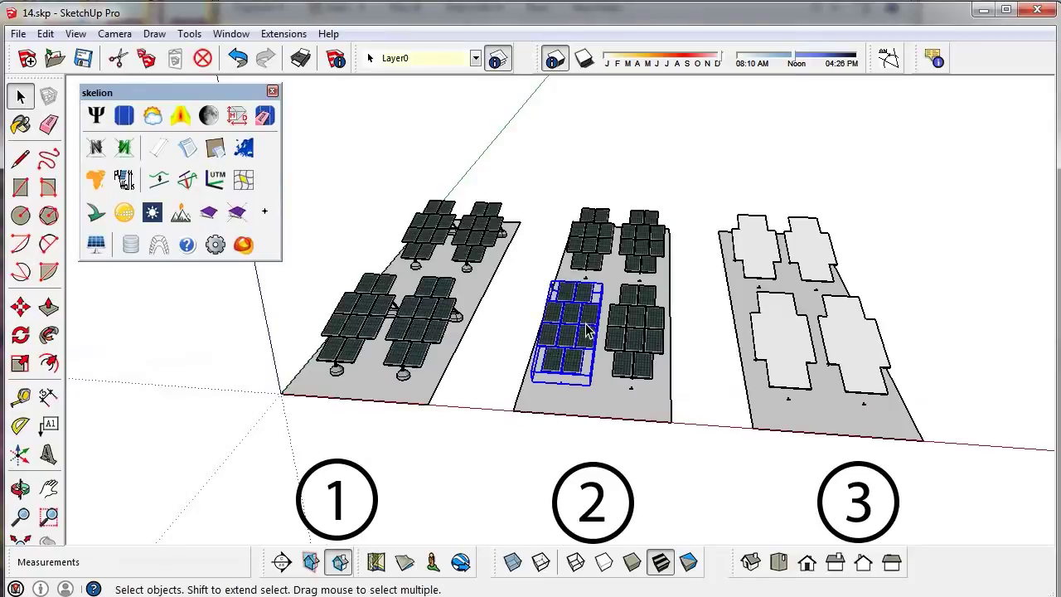
{"action": "double_click", "coordinate": [572, 365]}
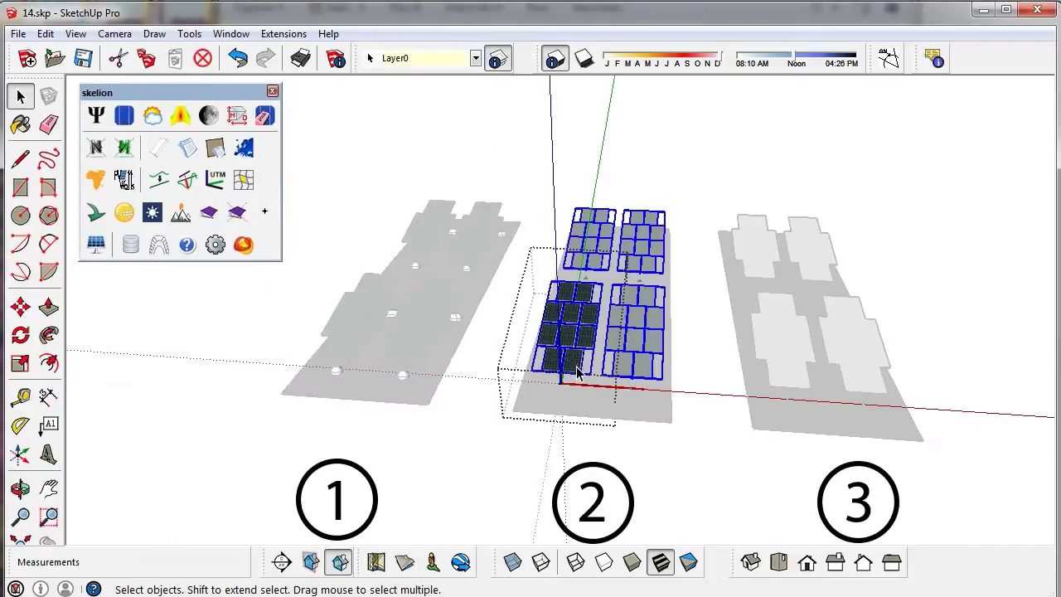
{"action": "double_click", "coordinate": [577, 365]}
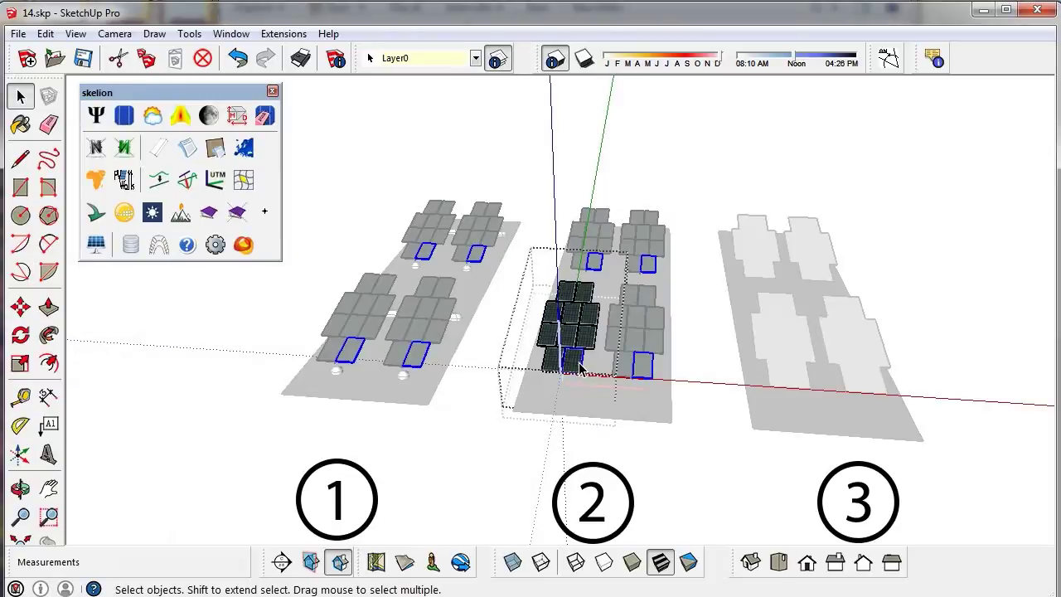
{"action": "left_click", "coordinate": [697, 305]}
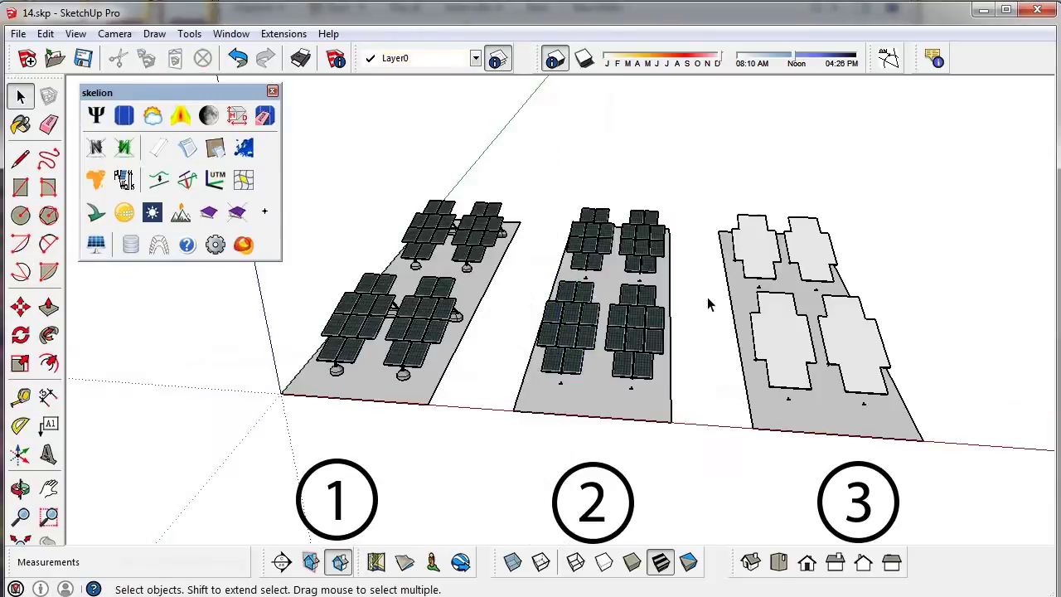
{"action": "double_click", "coordinate": [776, 329]}
{"action": "key", "text": "ctrl+a"}
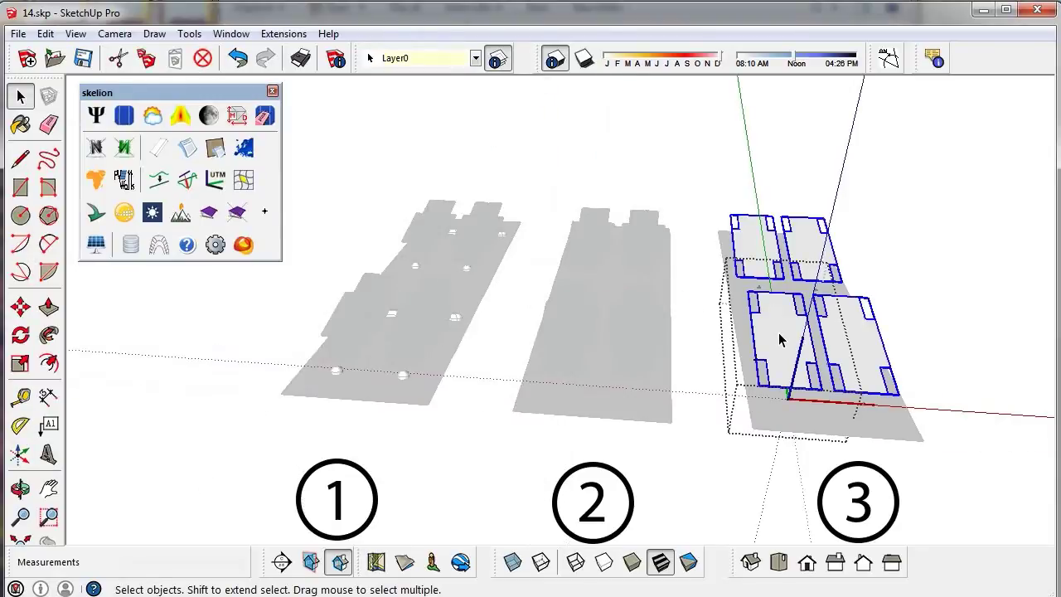